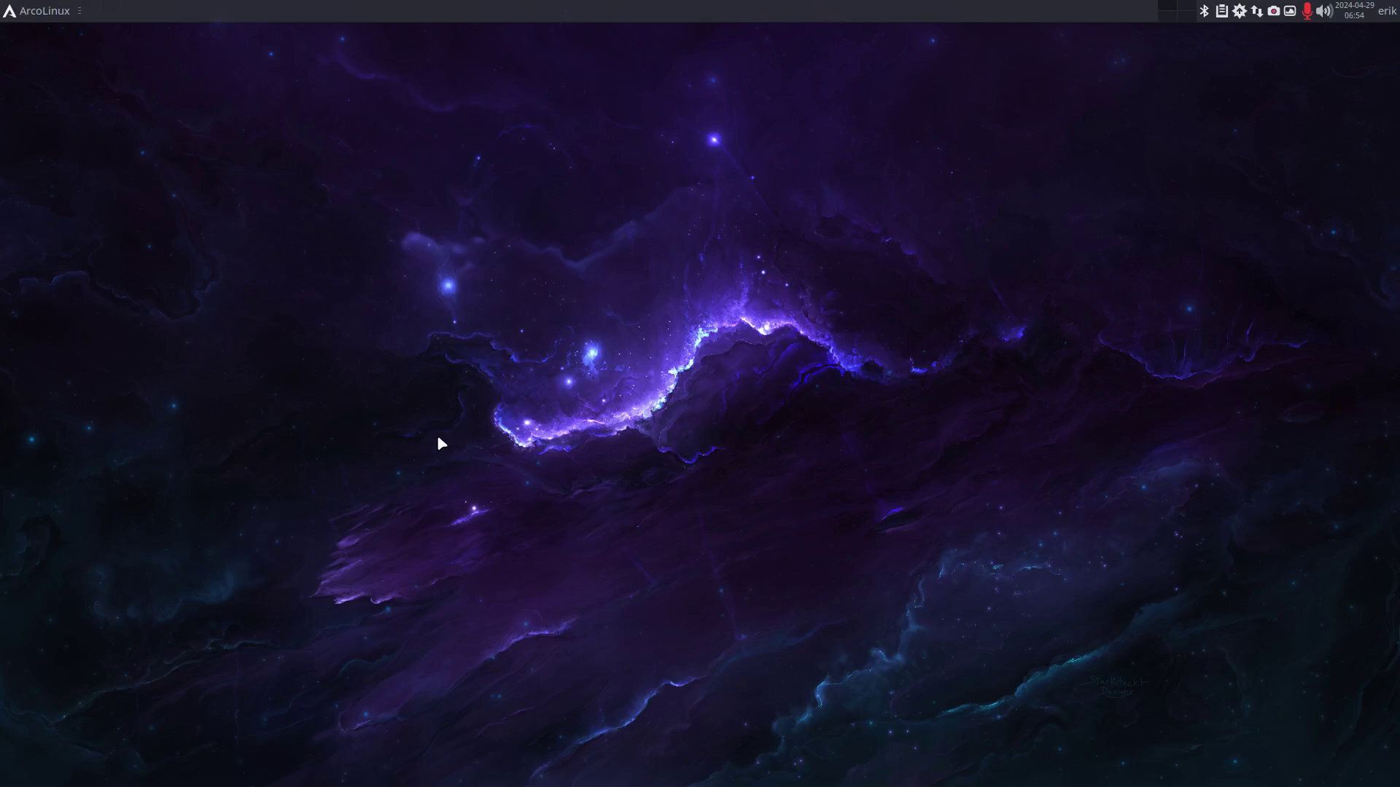
Step: In a terminal, run iso, xd and xdw to show release info and desktop/Wayland sessions
key("super+Return")
type("iso")
key("Return")
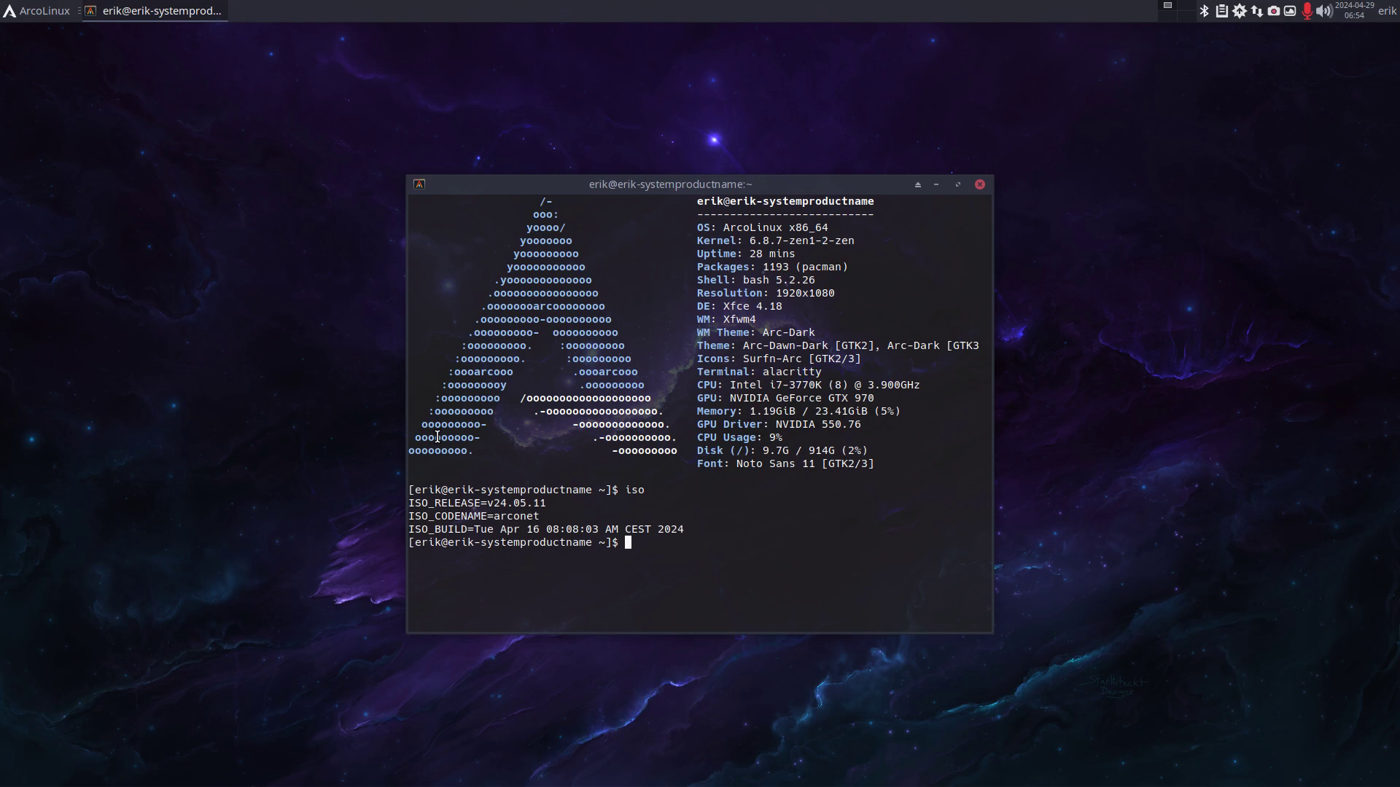
type("xd")
key("Return")
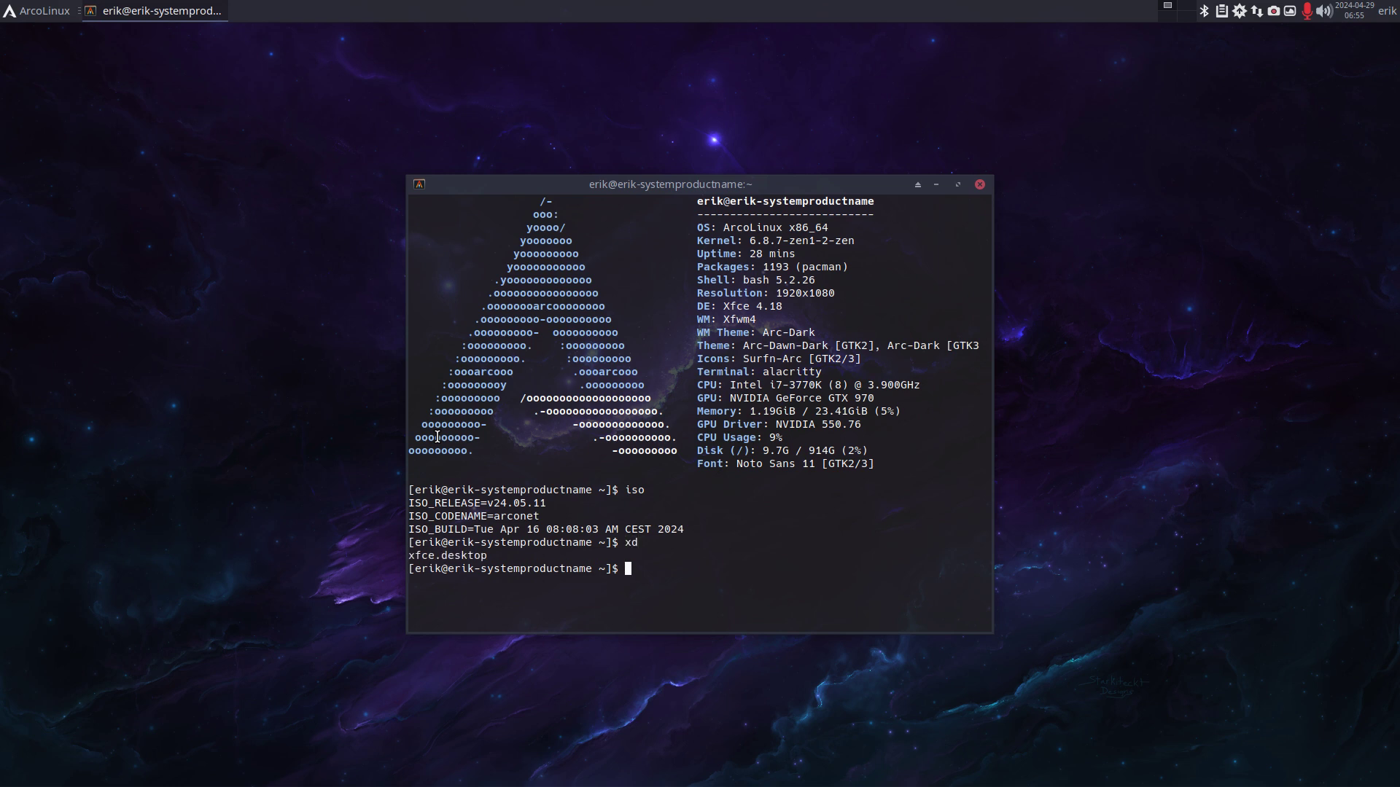
type("xdw")
key("Return")
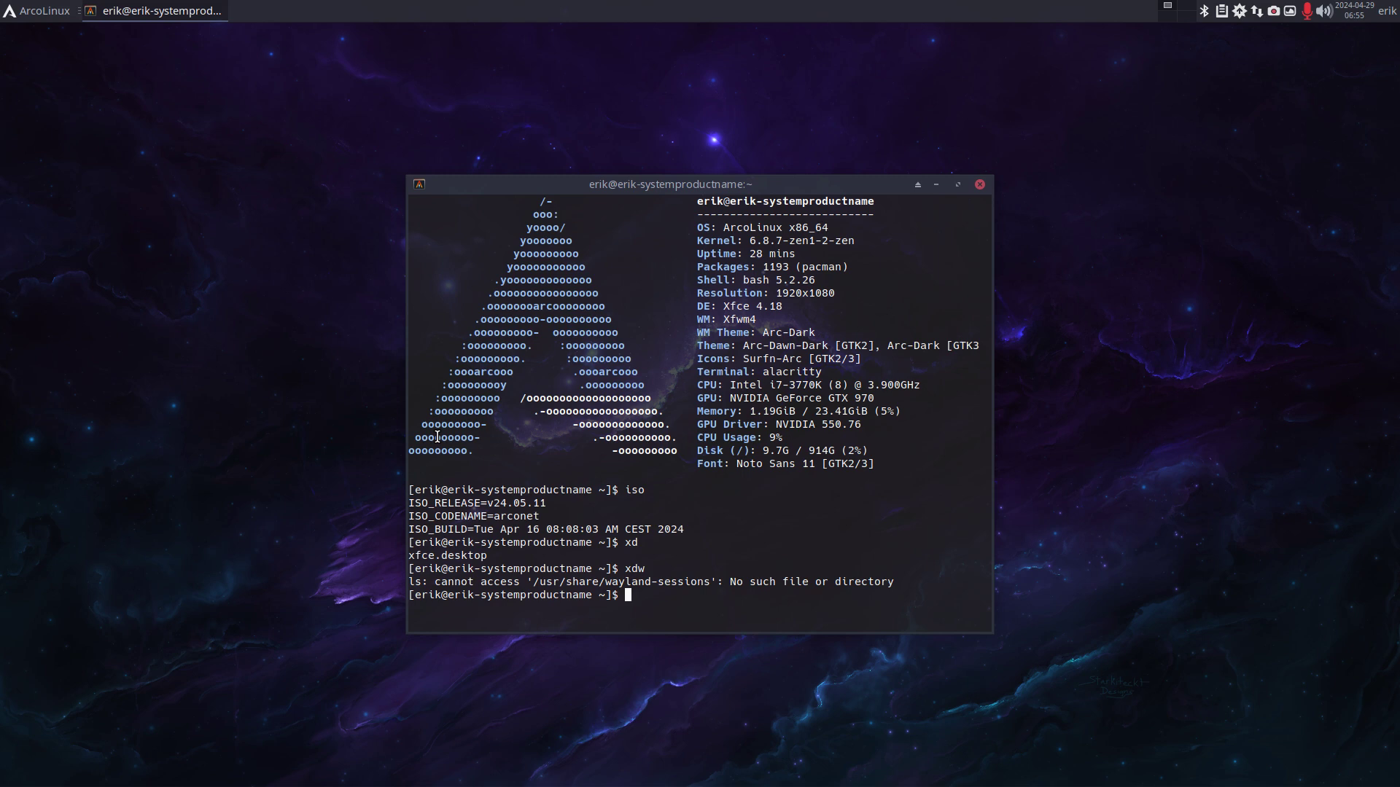
Step: Close the terminal, then open and close Thunar on the home folder
left_click(979, 185)
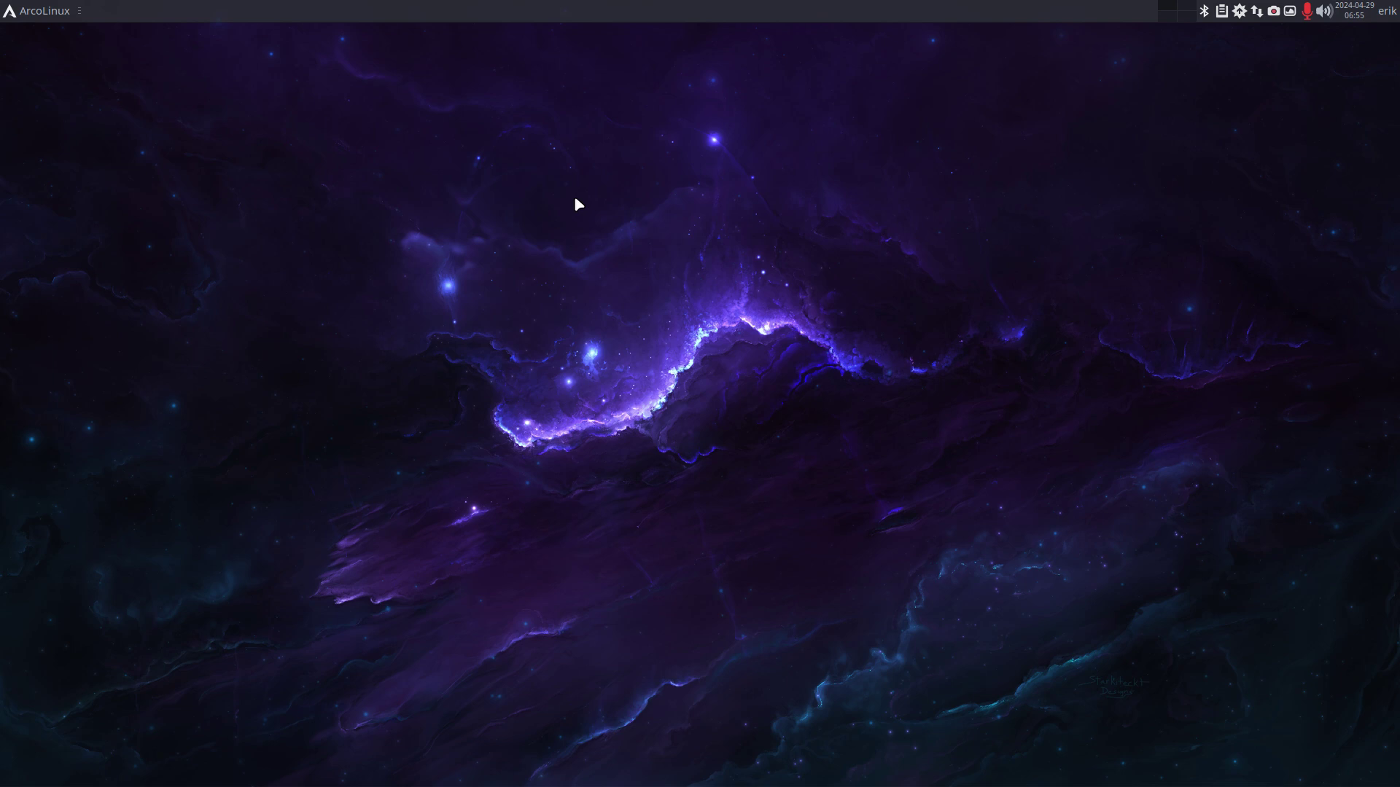
key("super+shift+Return")
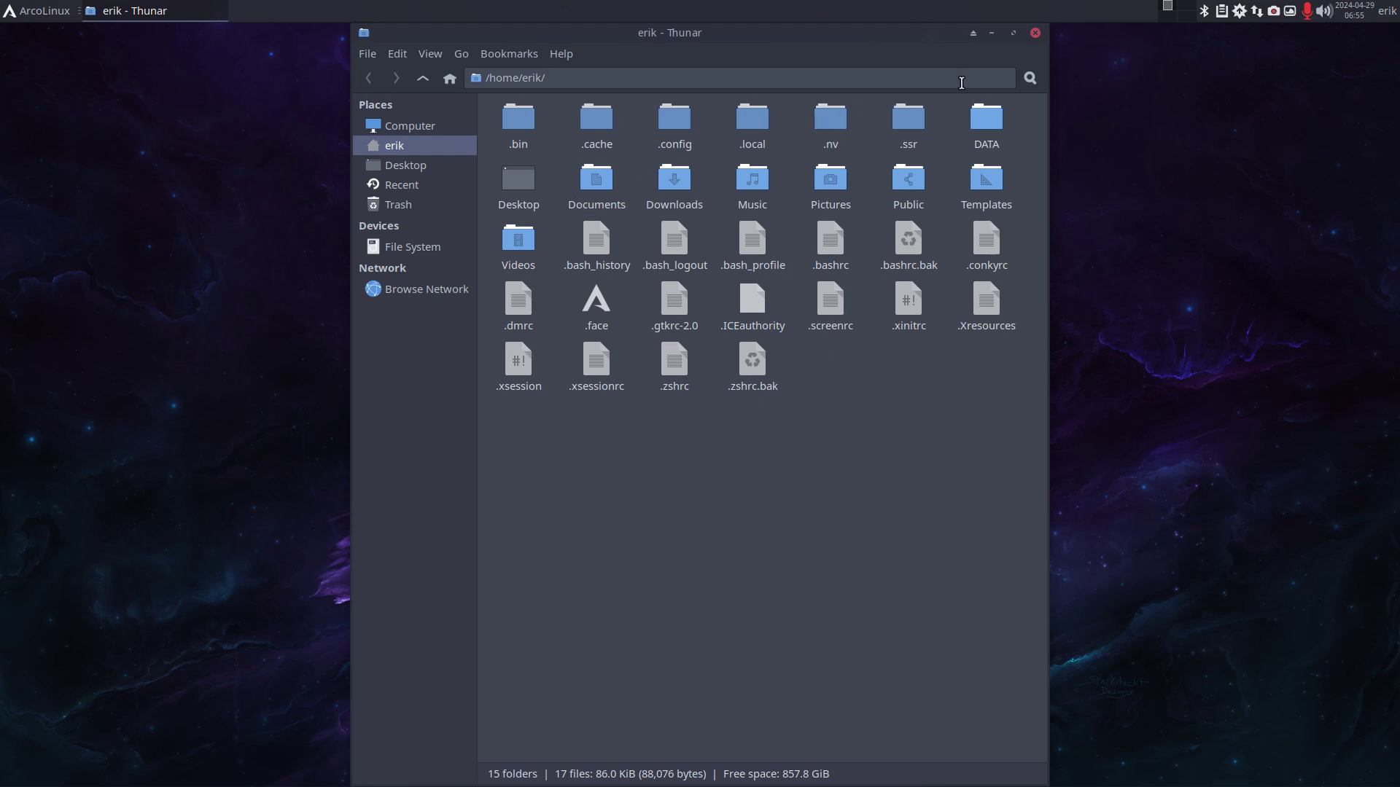
left_click(1033, 34)
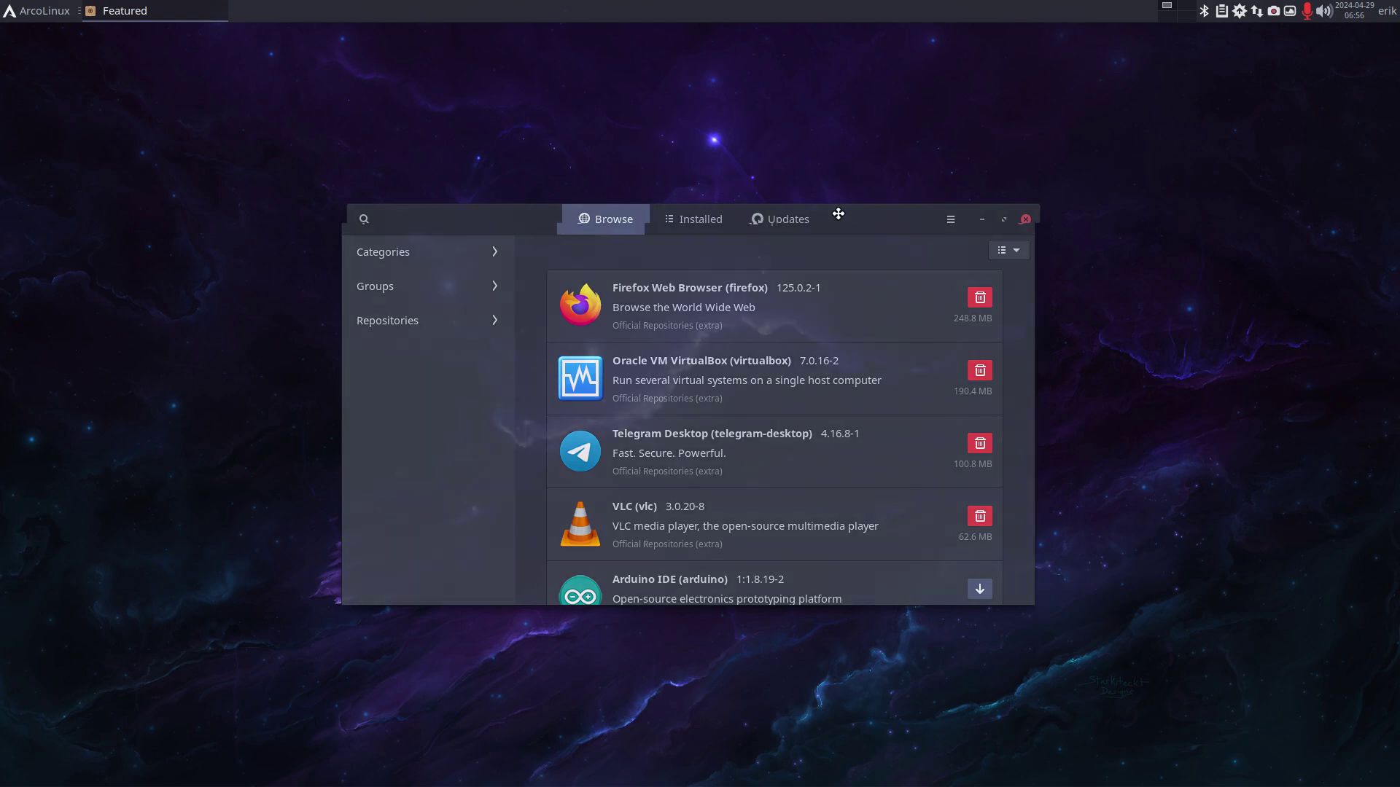
Step: Search Pamac's packages for kvantum
left_click(326, 215)
type("kvant")
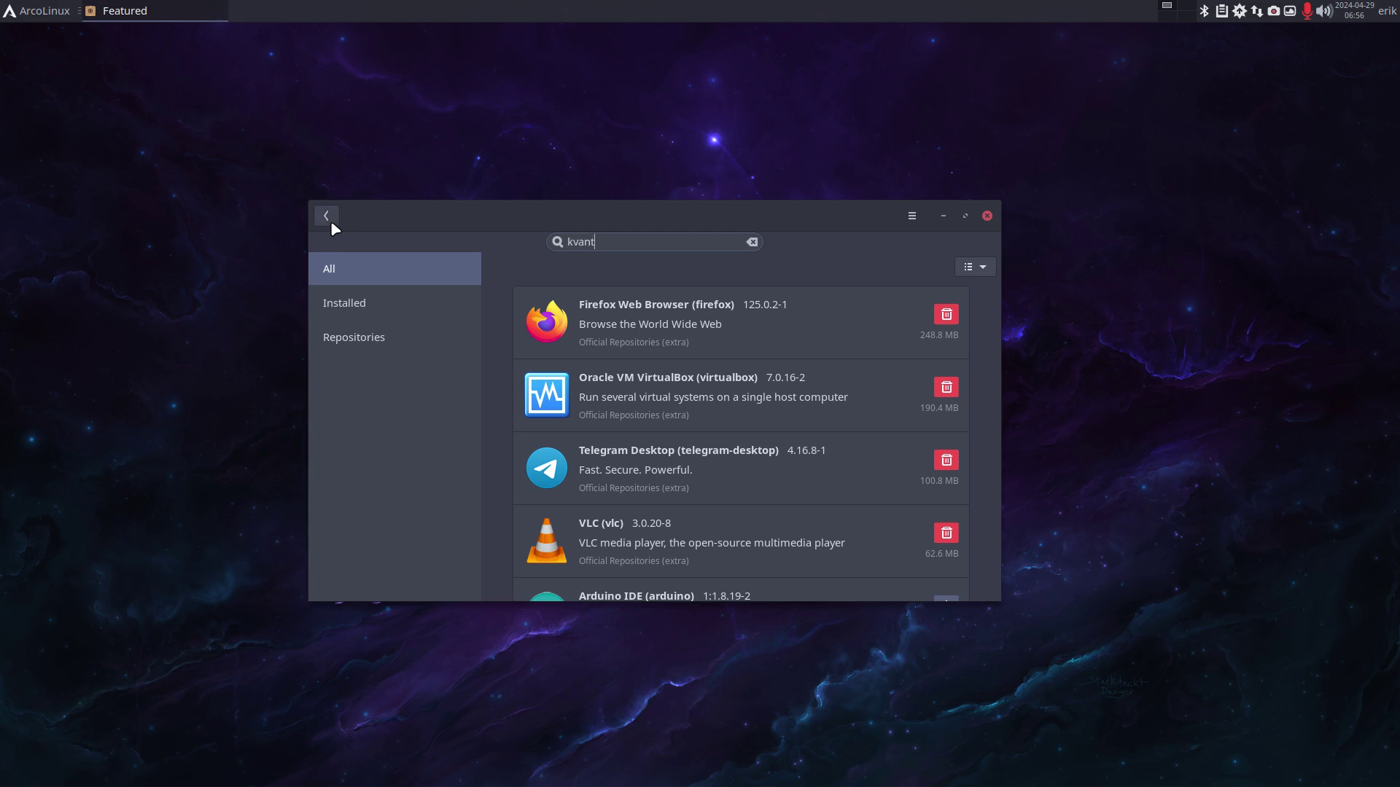
type("um")
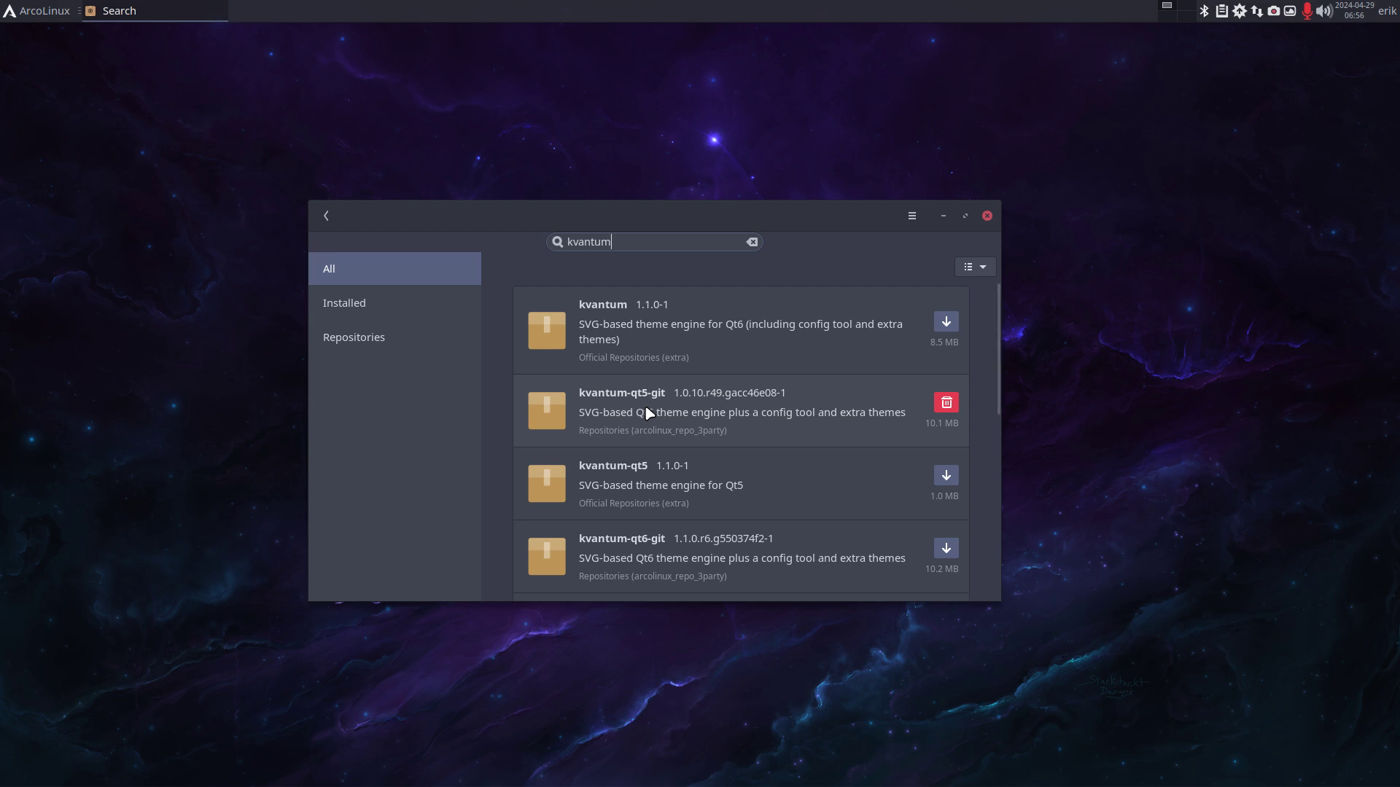
Step: Open kvantum-qt5-git's details, maximise Firefox, and browse to the owner's Kvantum repository
left_click(646, 408)
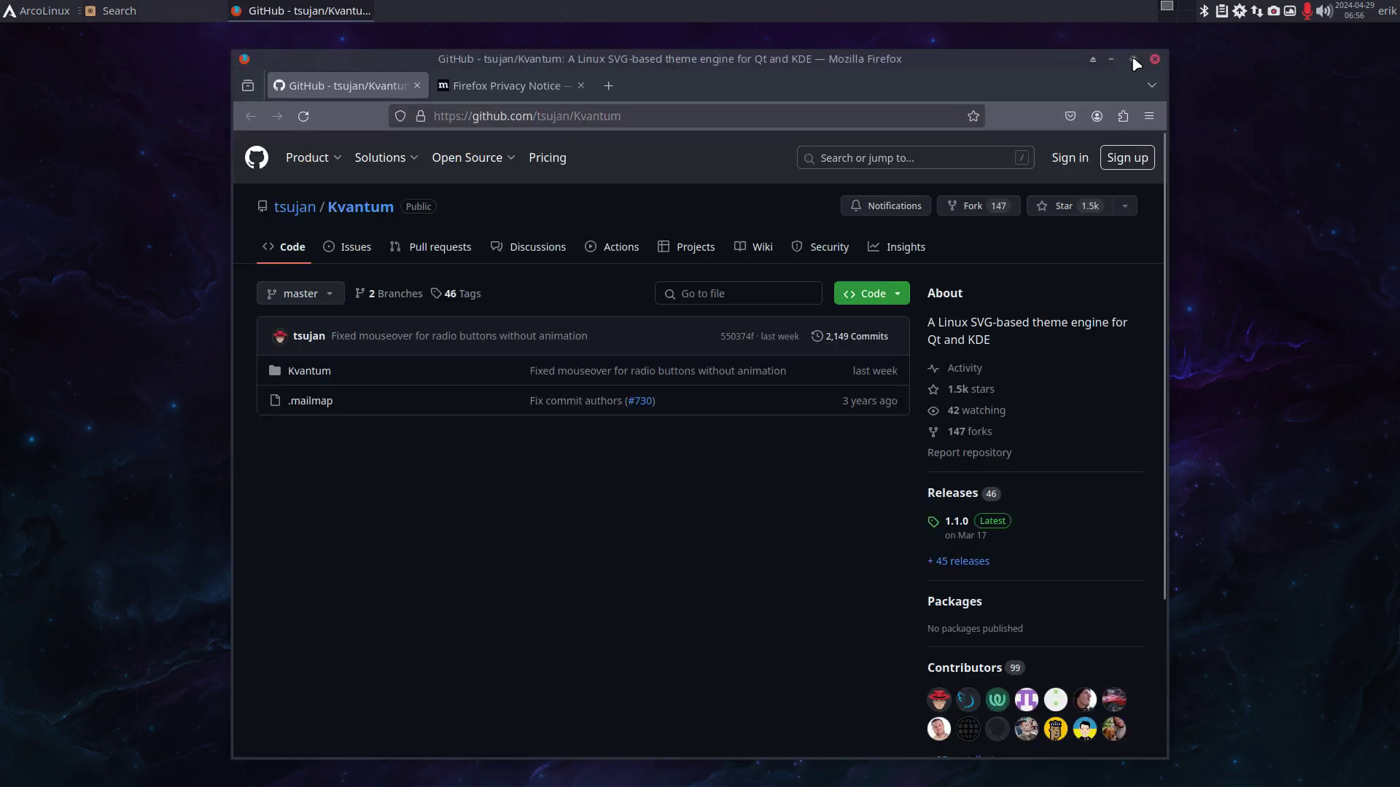
left_click(1132, 58)
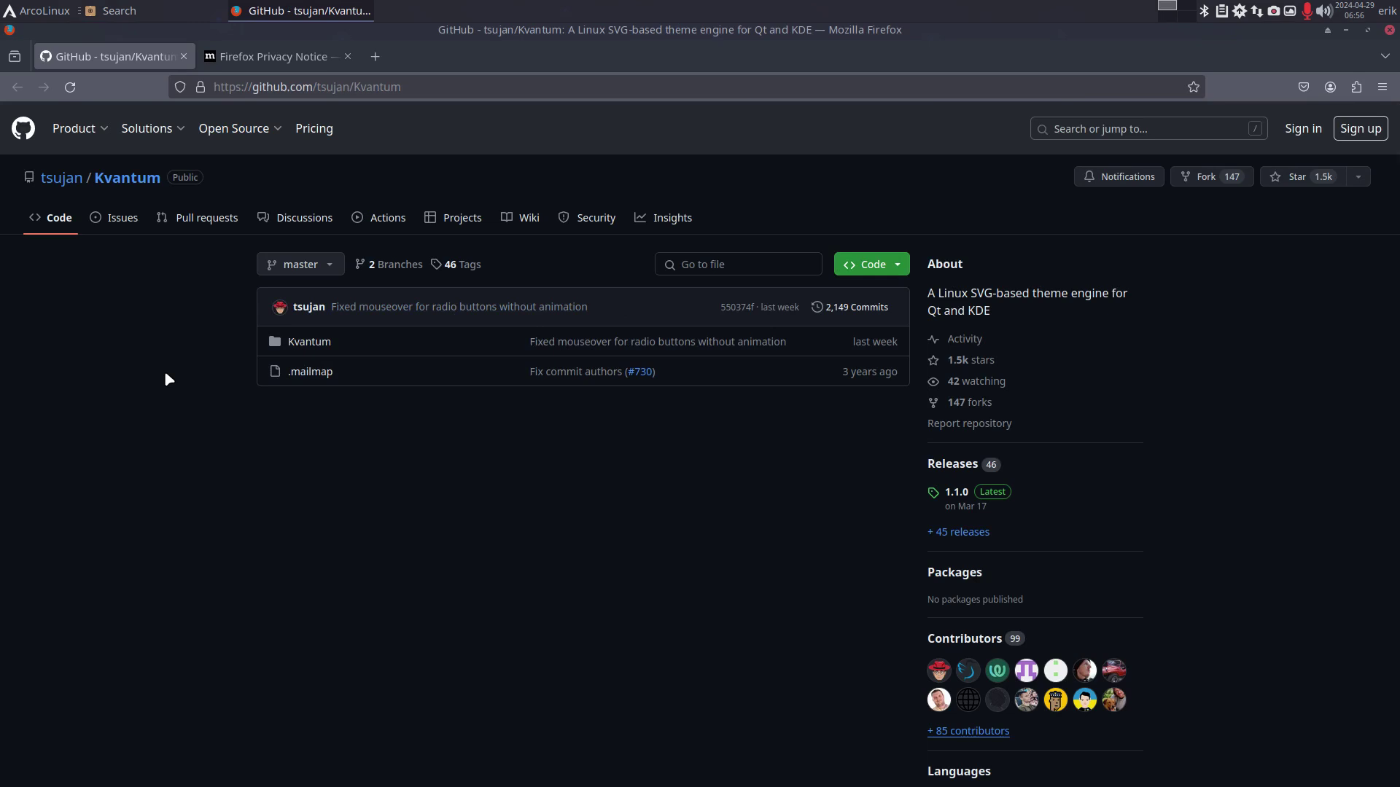
left_click(72, 183)
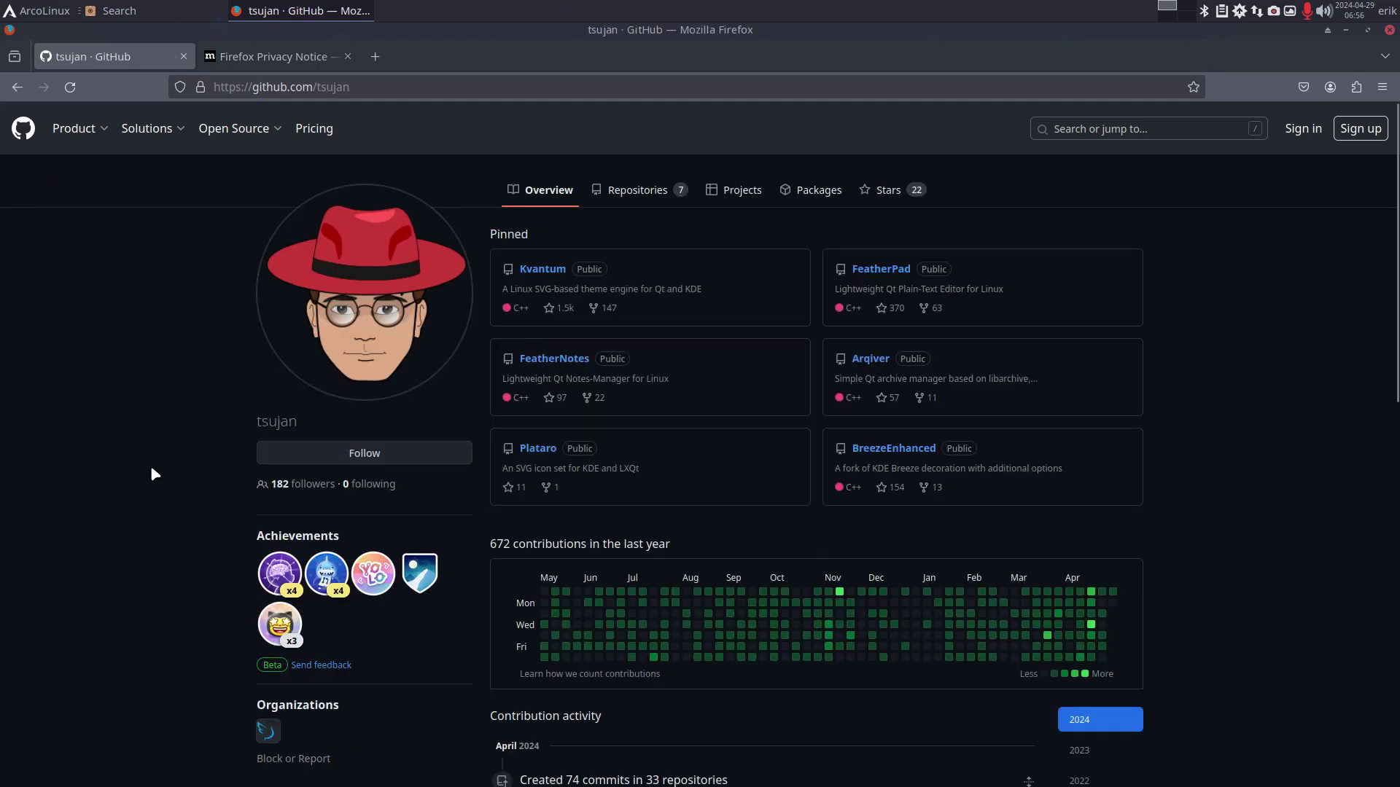
left_click(637, 189)
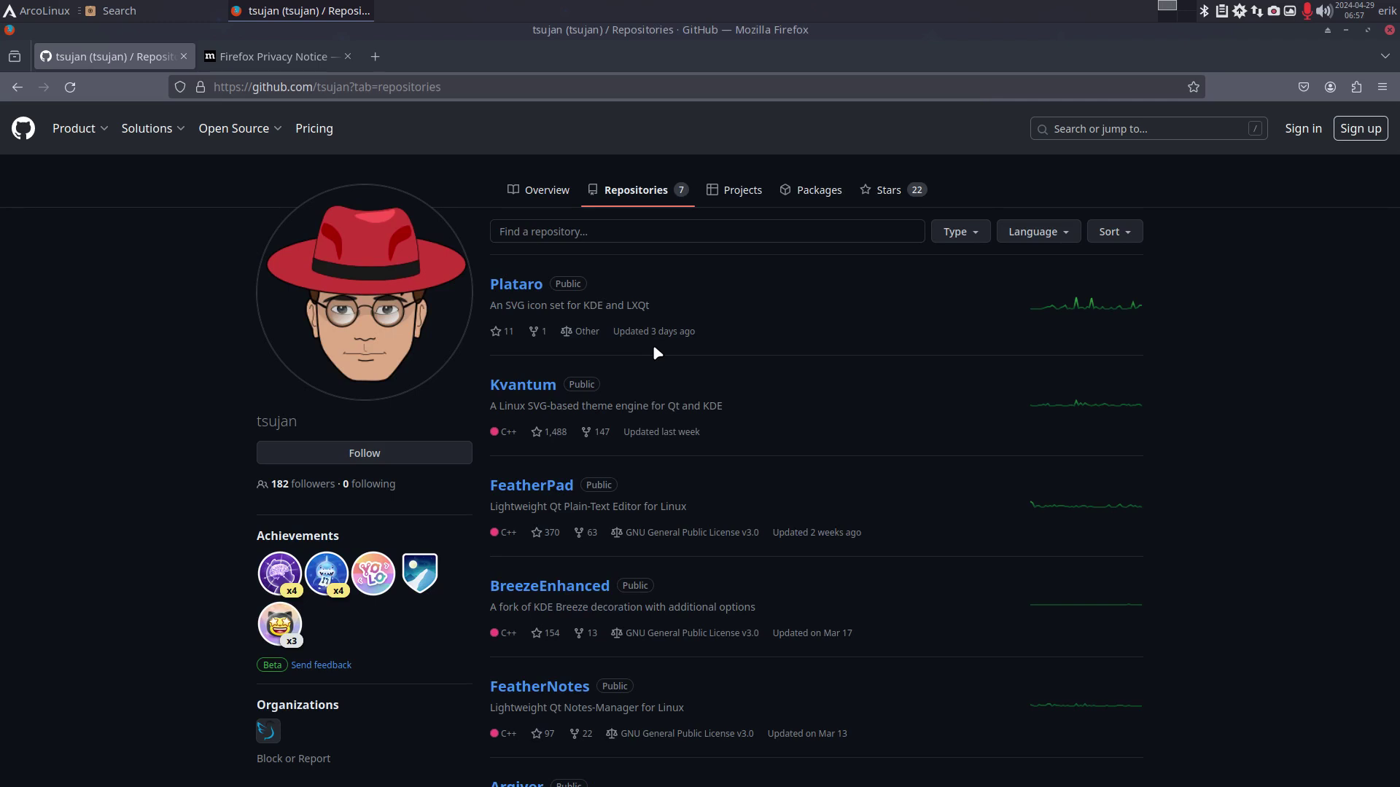
left_click(520, 386)
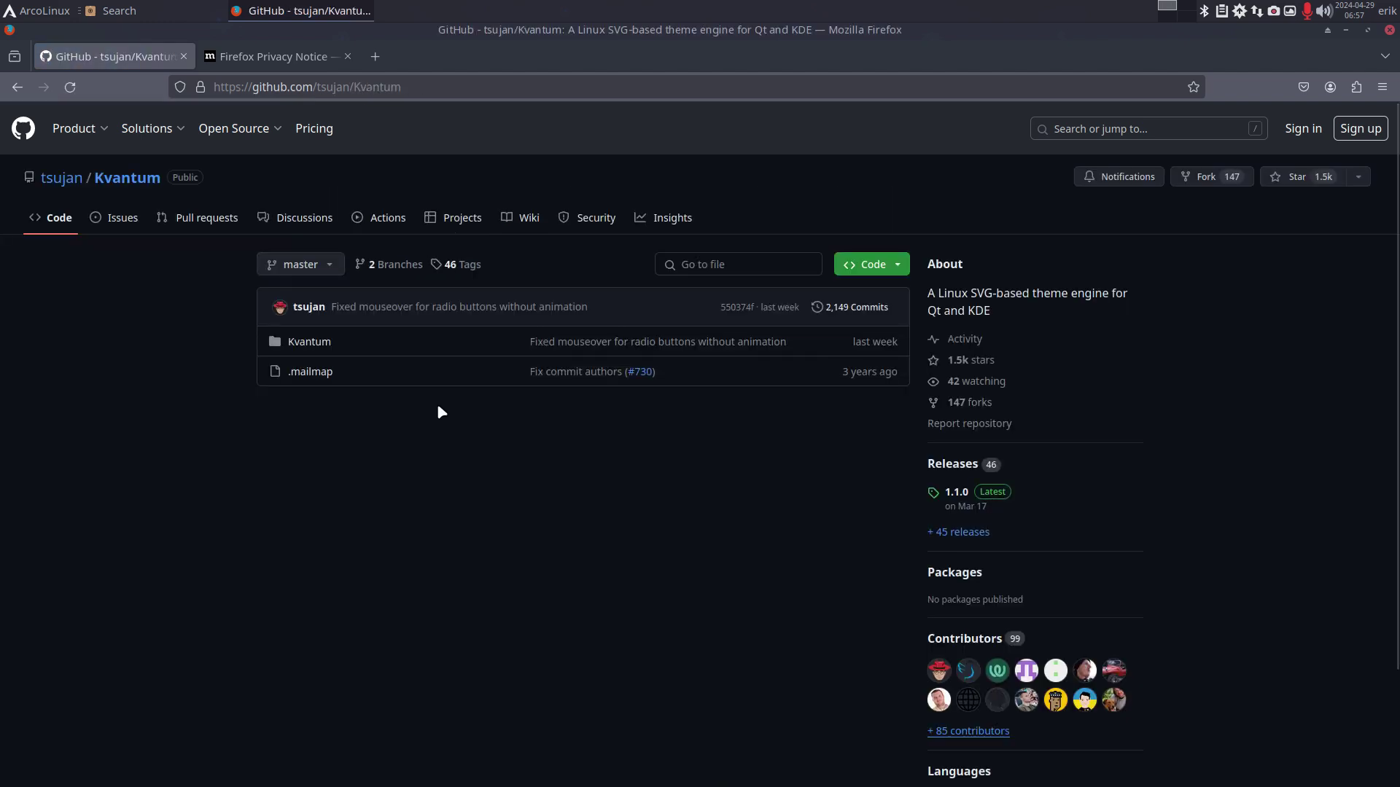
Step: View Kvantum's wiki, then return to the owner's repositories list and scroll through it
left_click(525, 218)
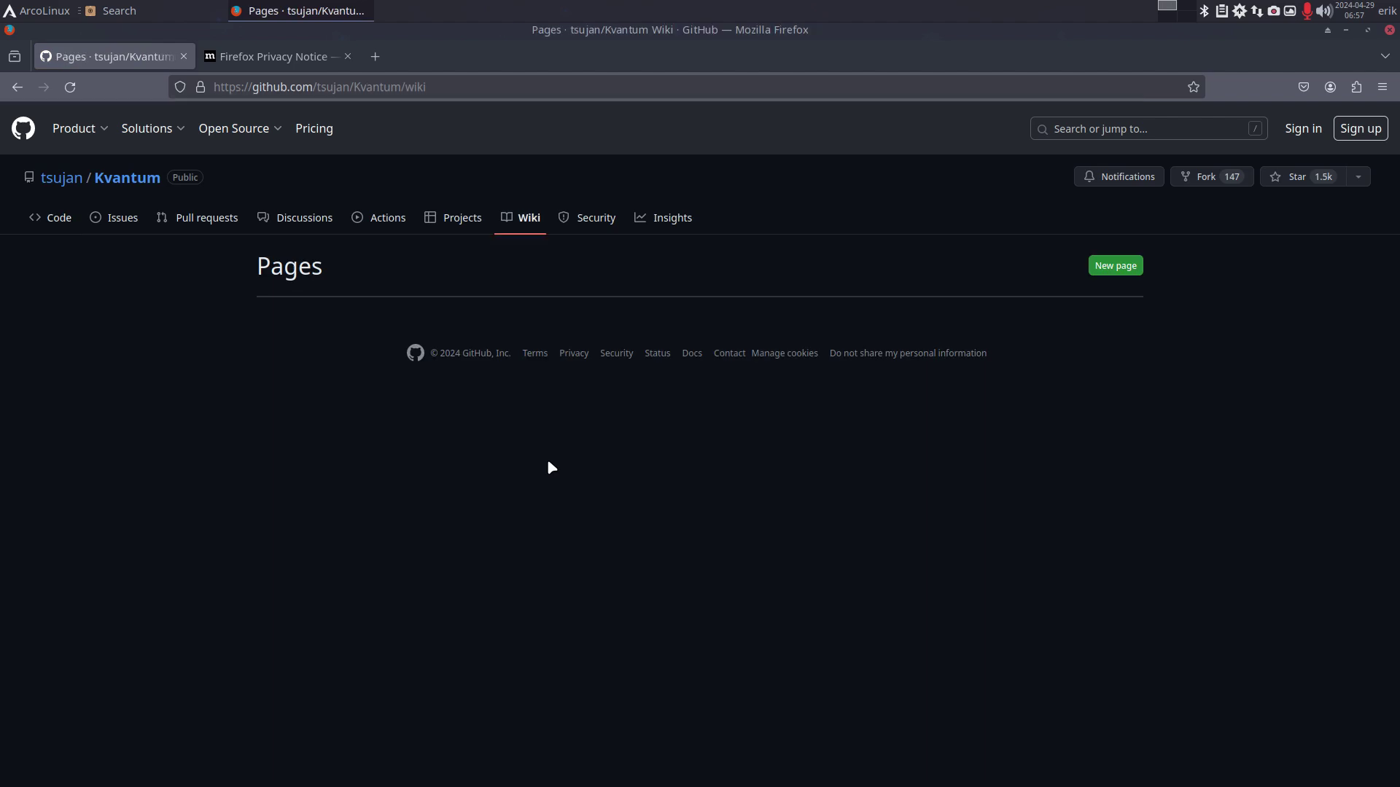
left_click(64, 180)
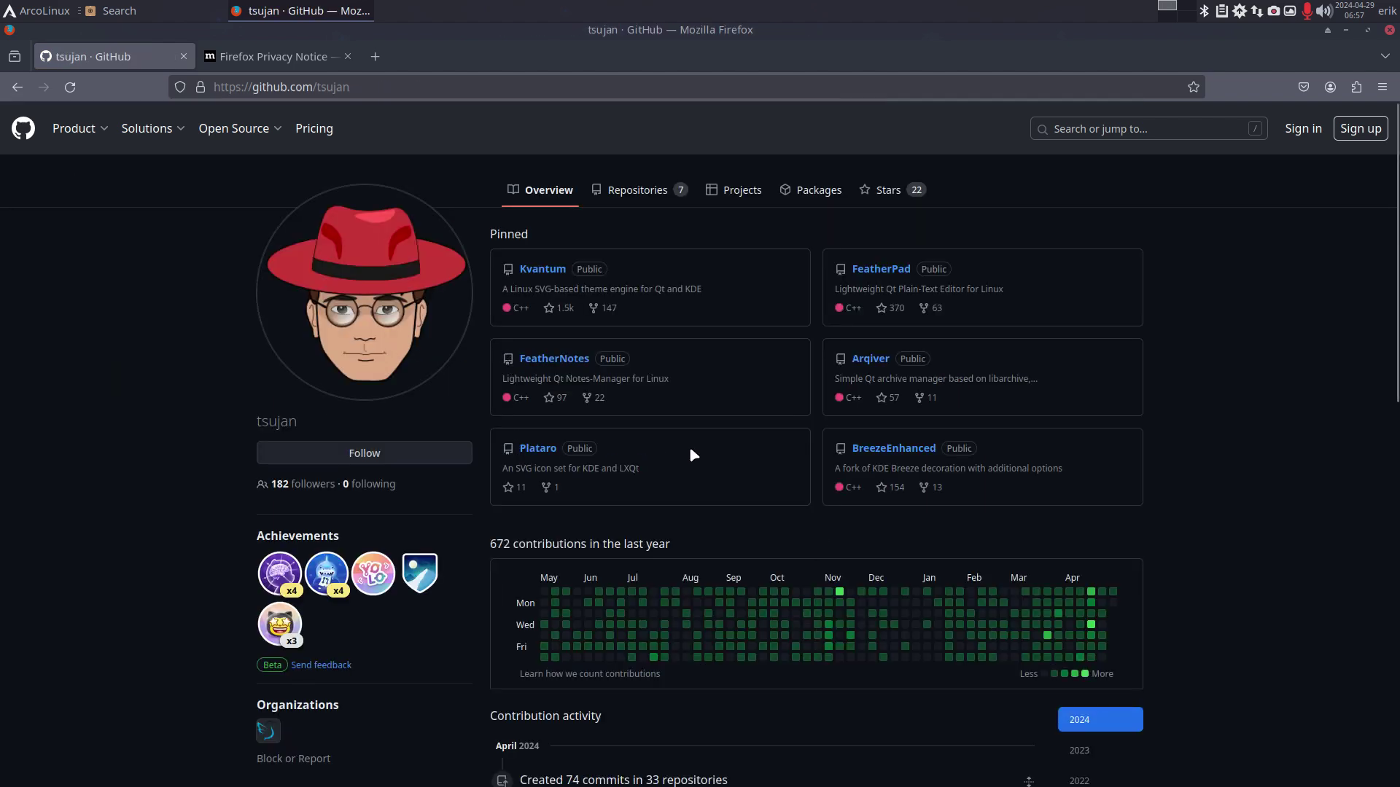
left_click(659, 204)
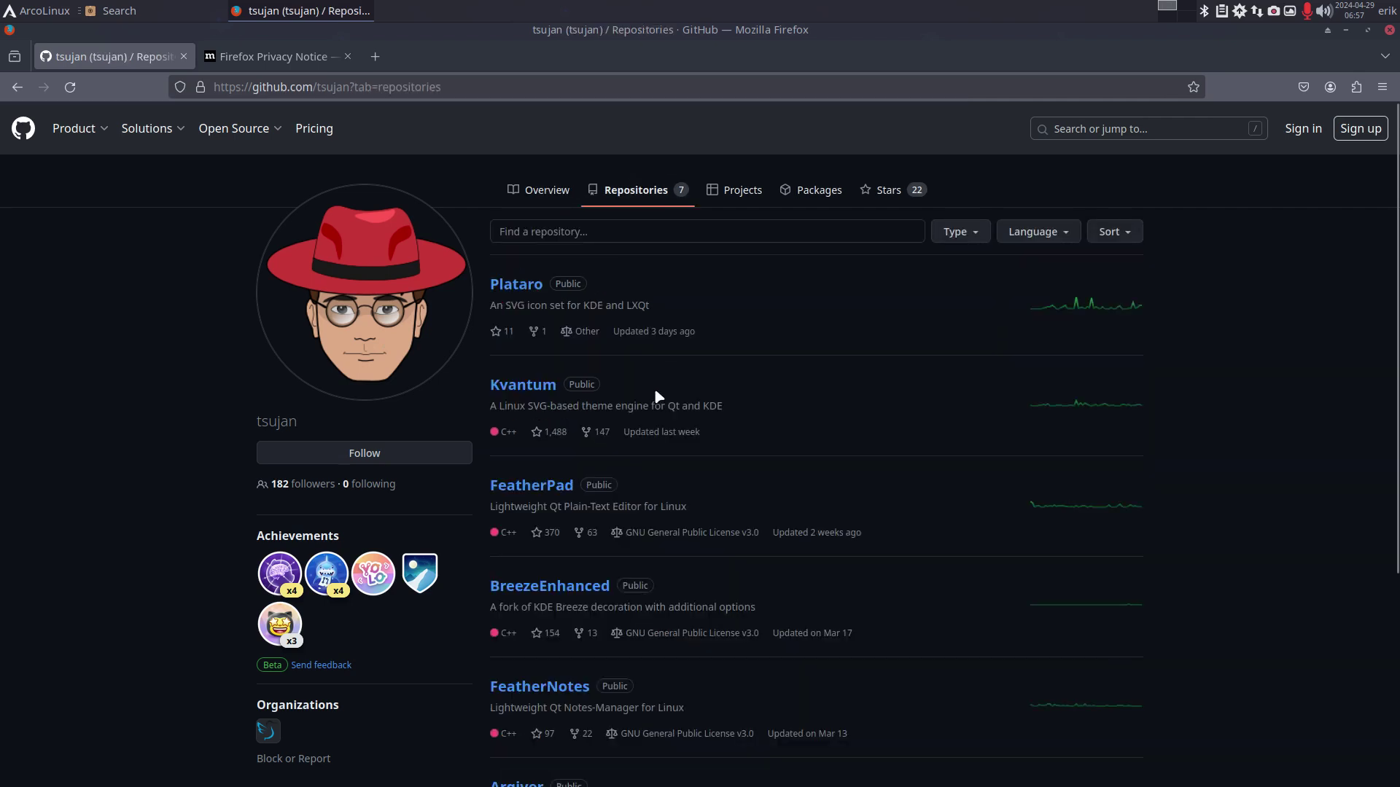
scroll(793, 440, "down", 4)
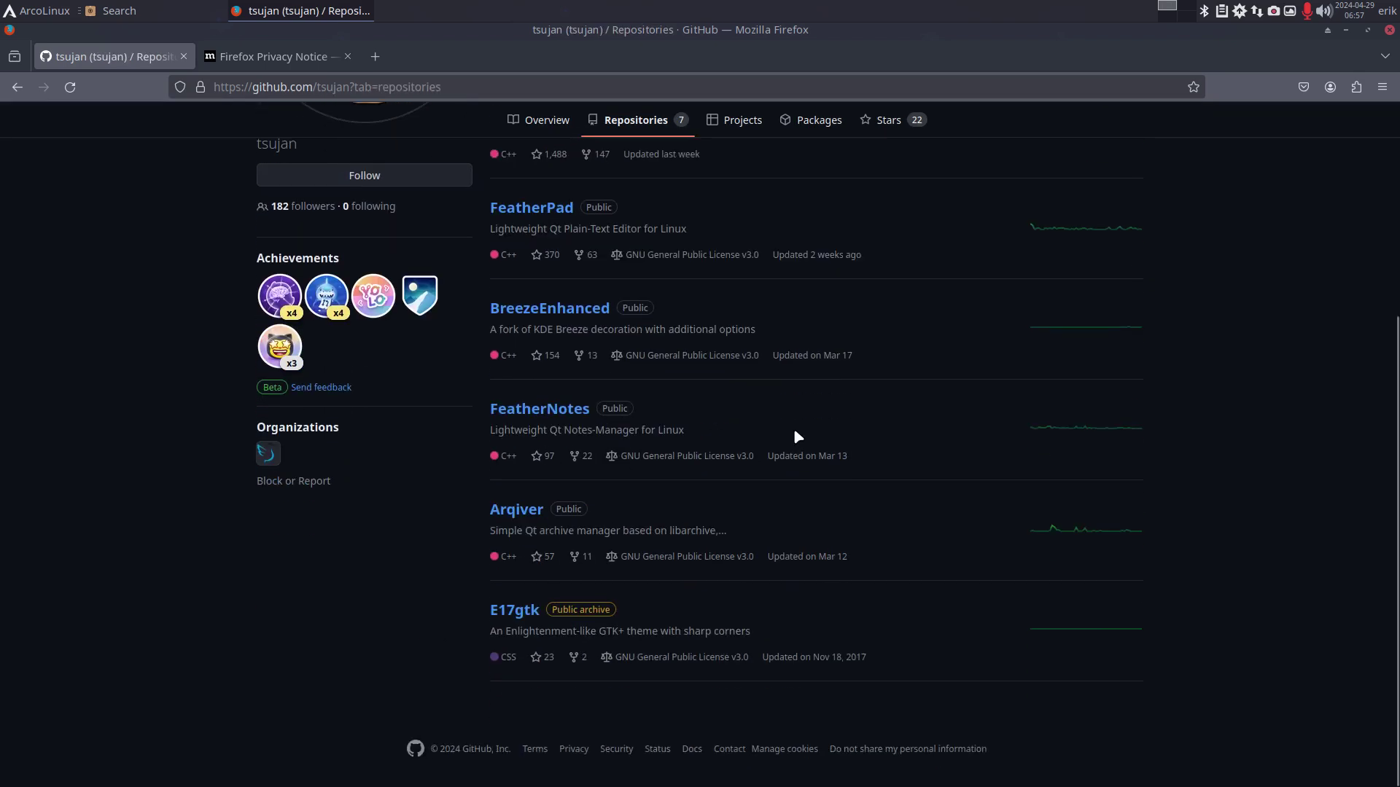
scroll(795, 435, "up", 4)
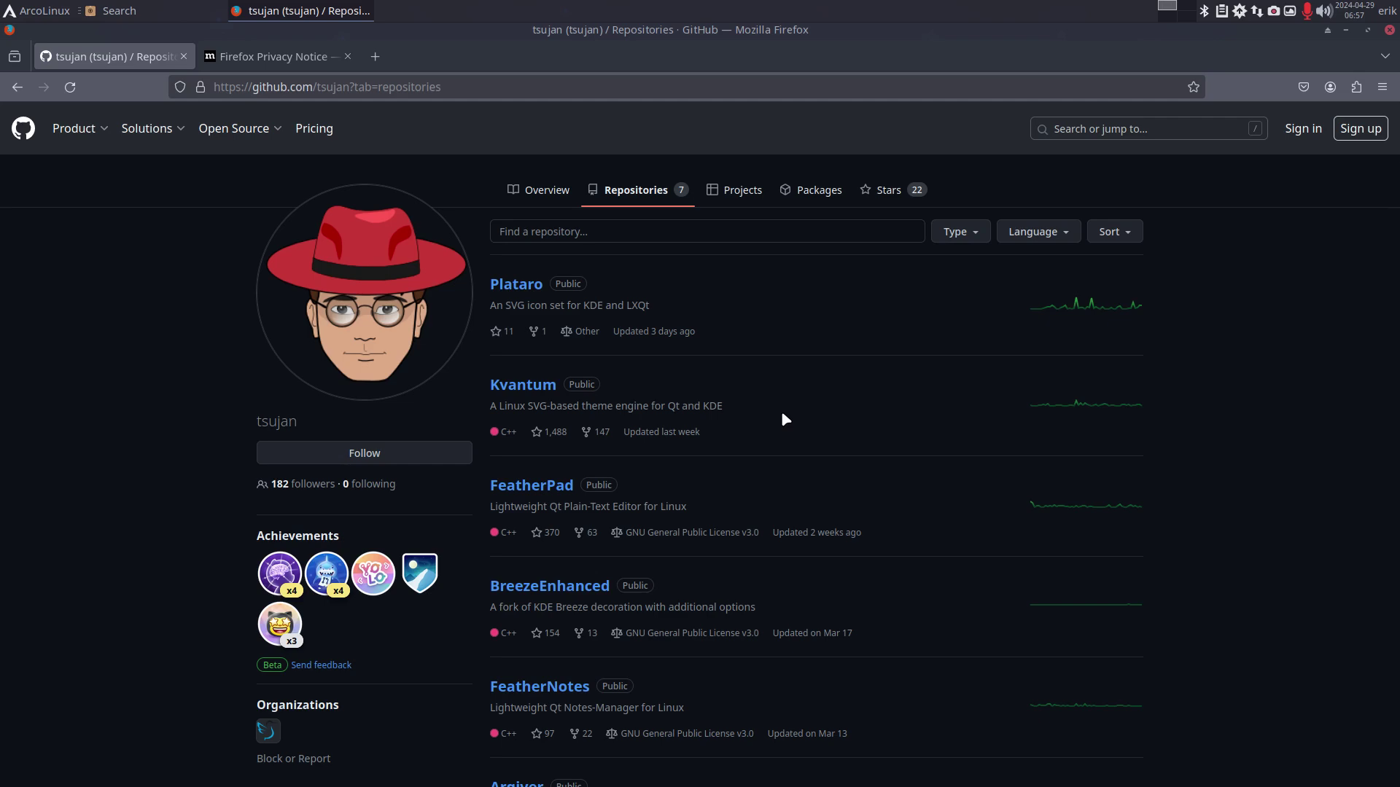
scroll(784, 419, "down", 4)
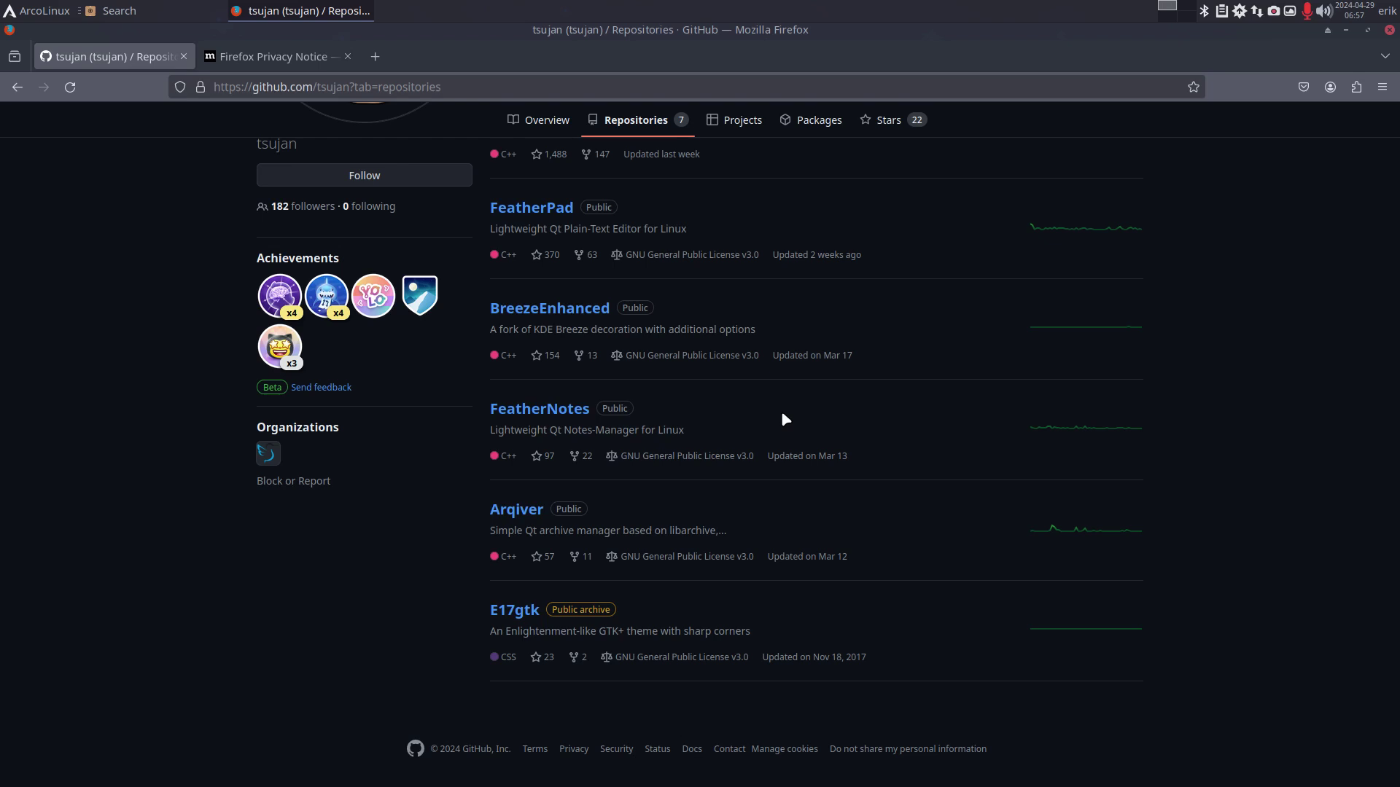
scroll(785, 420, "up", 2)
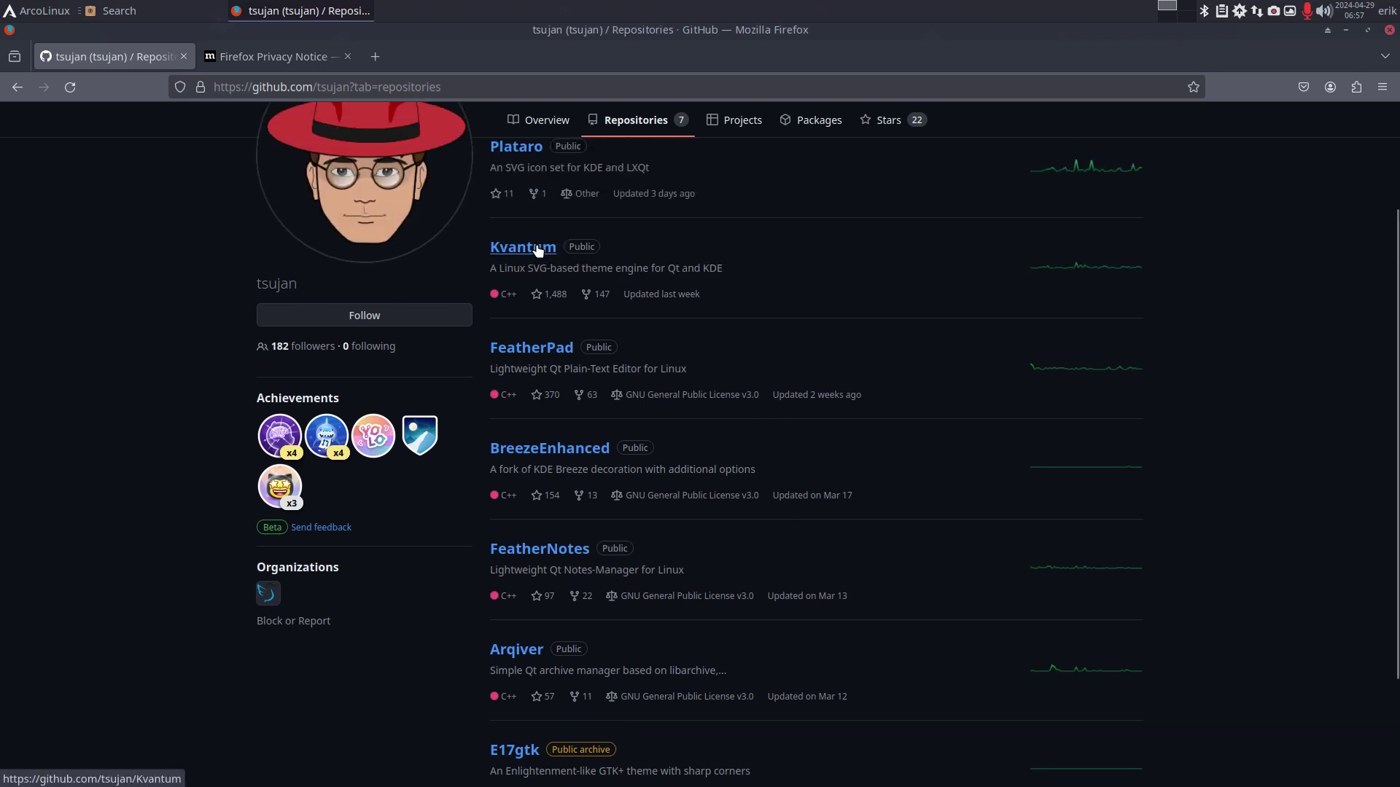
Step: Highlight 'engine for Qt and KDE' in Kvantum's description, then open the Kvantum repository
double_click(624, 267)
left_click_drag(662, 267, 747, 271)
left_click(772, 269)
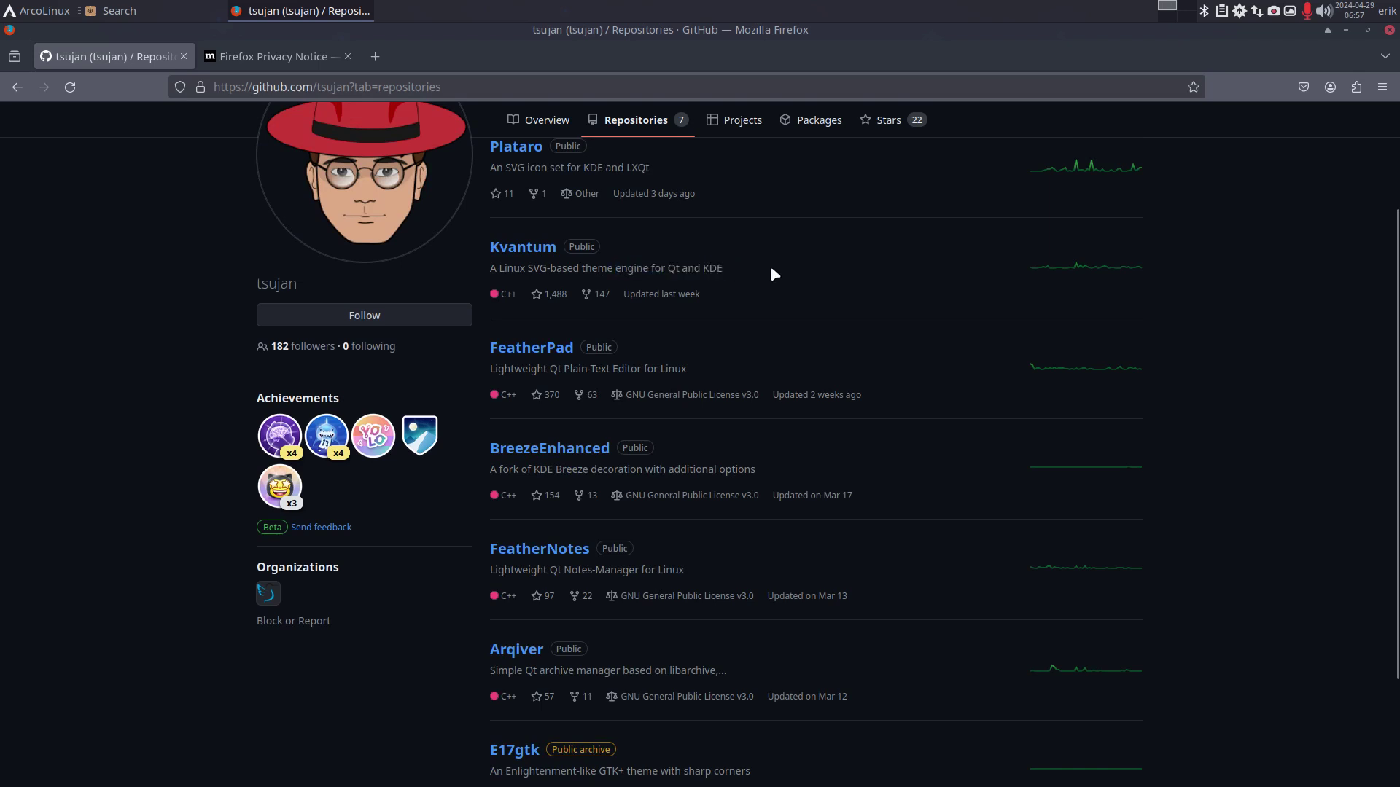
left_click(548, 251)
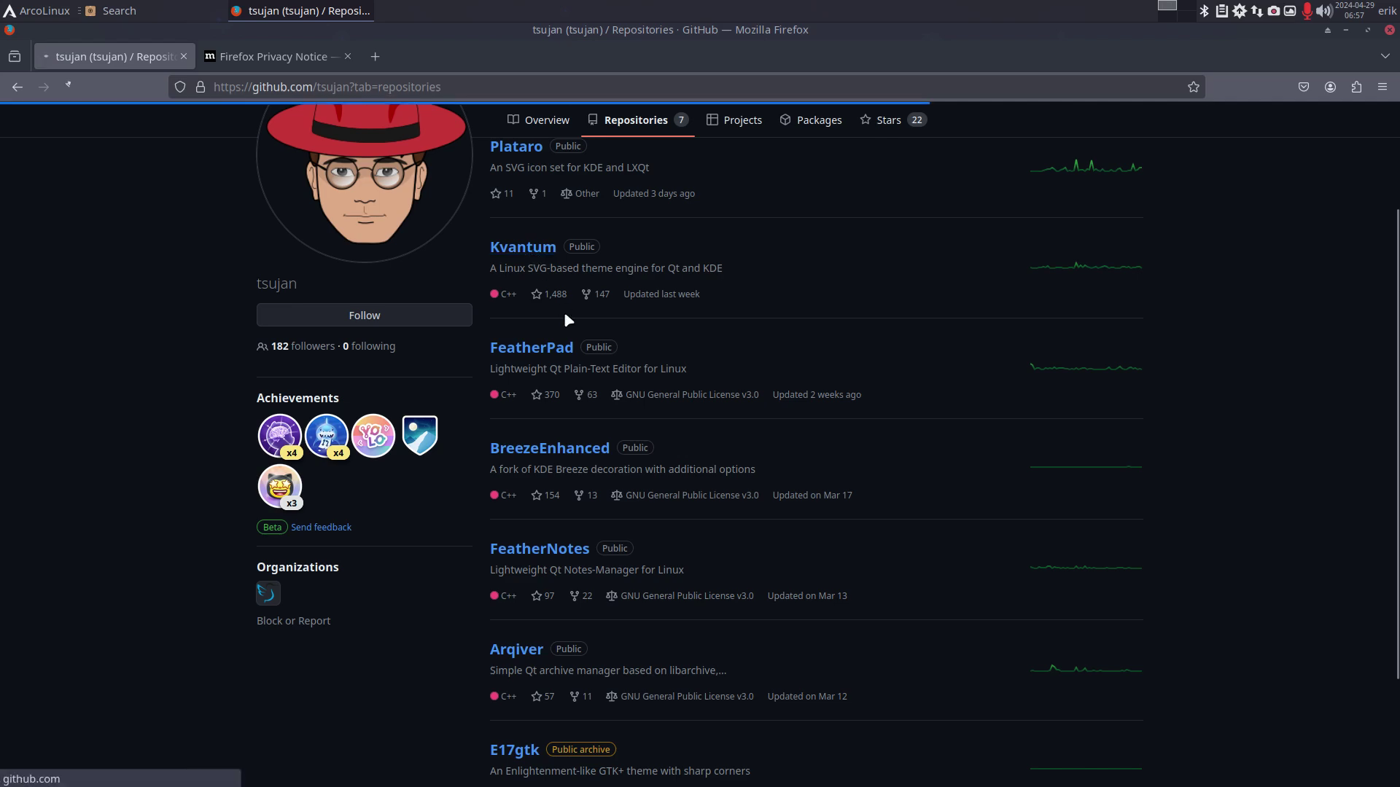
Step: Open the Kvantum source folder and read through its README, contact section and theme screenshots
left_click(300, 343)
scroll(382, 515, "down", 10)
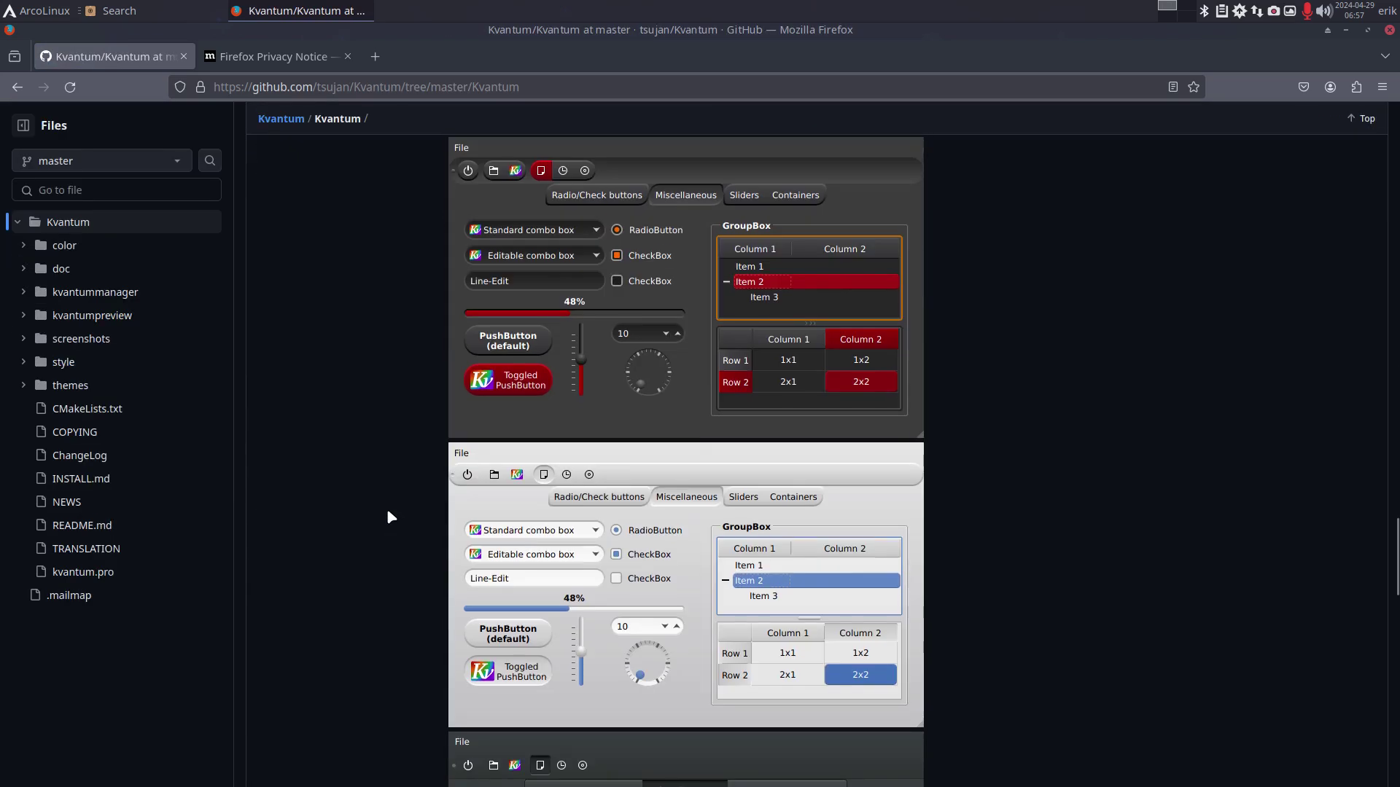
scroll(357, 484, "up", 10)
scroll(354, 478, "up", 10)
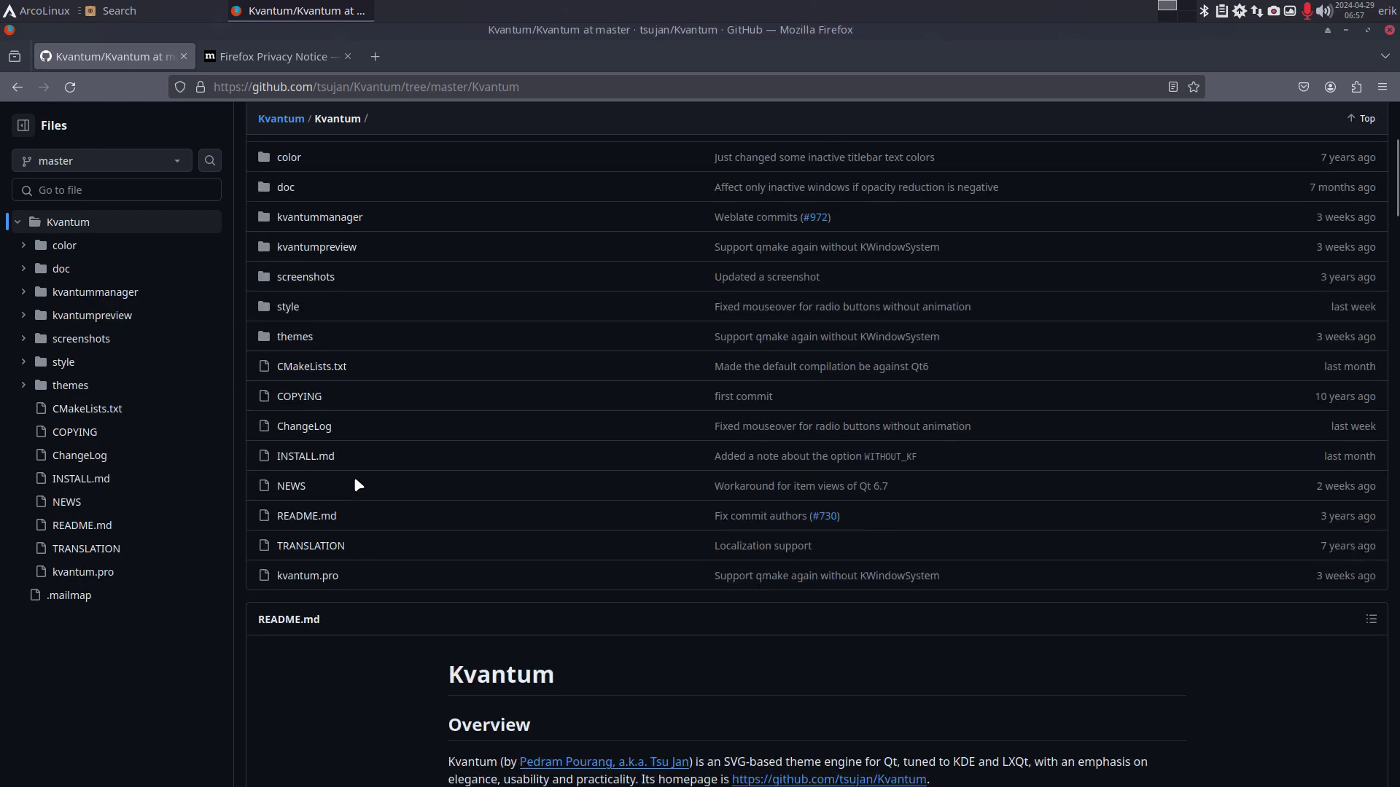
scroll(354, 479, "down", 6)
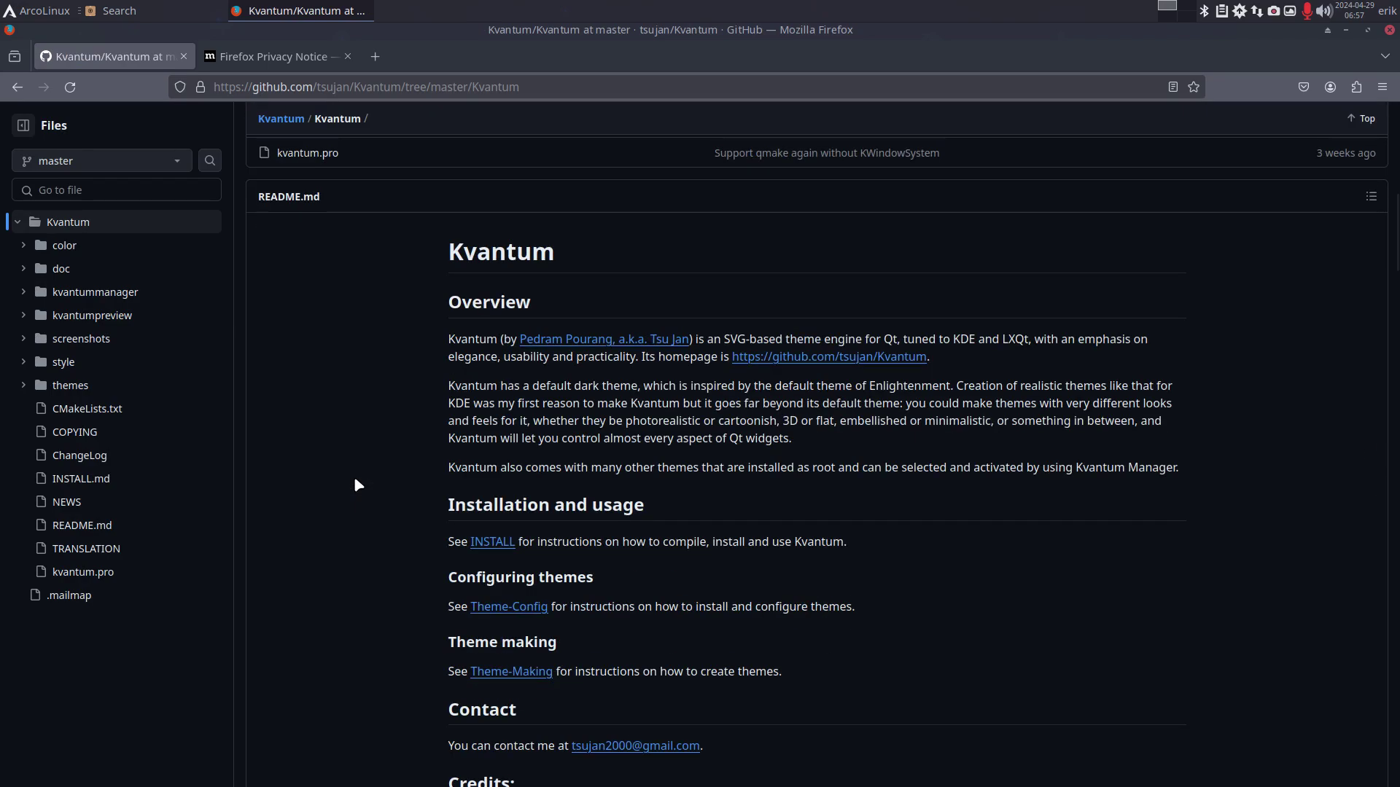
left_click(651, 344)
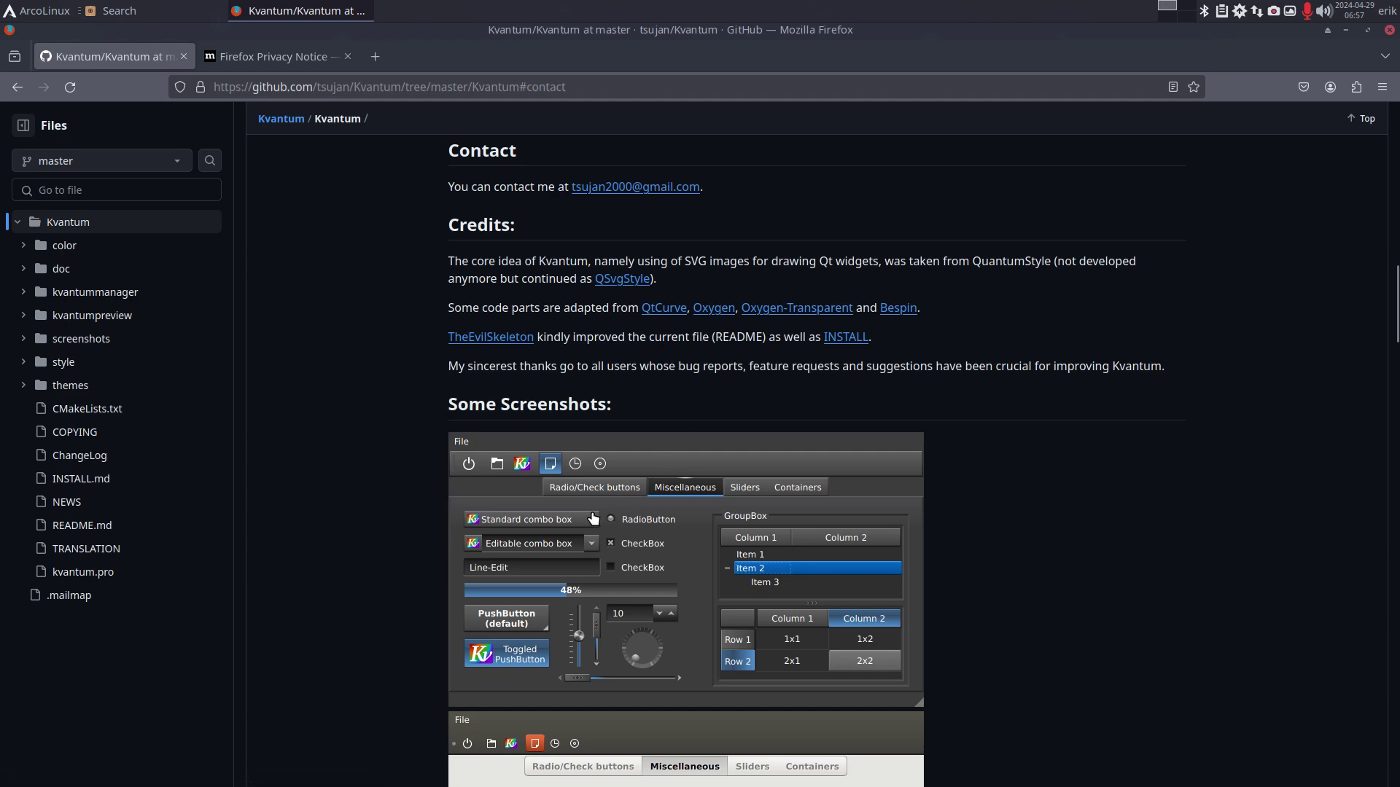
scroll(664, 543, "down", 10)
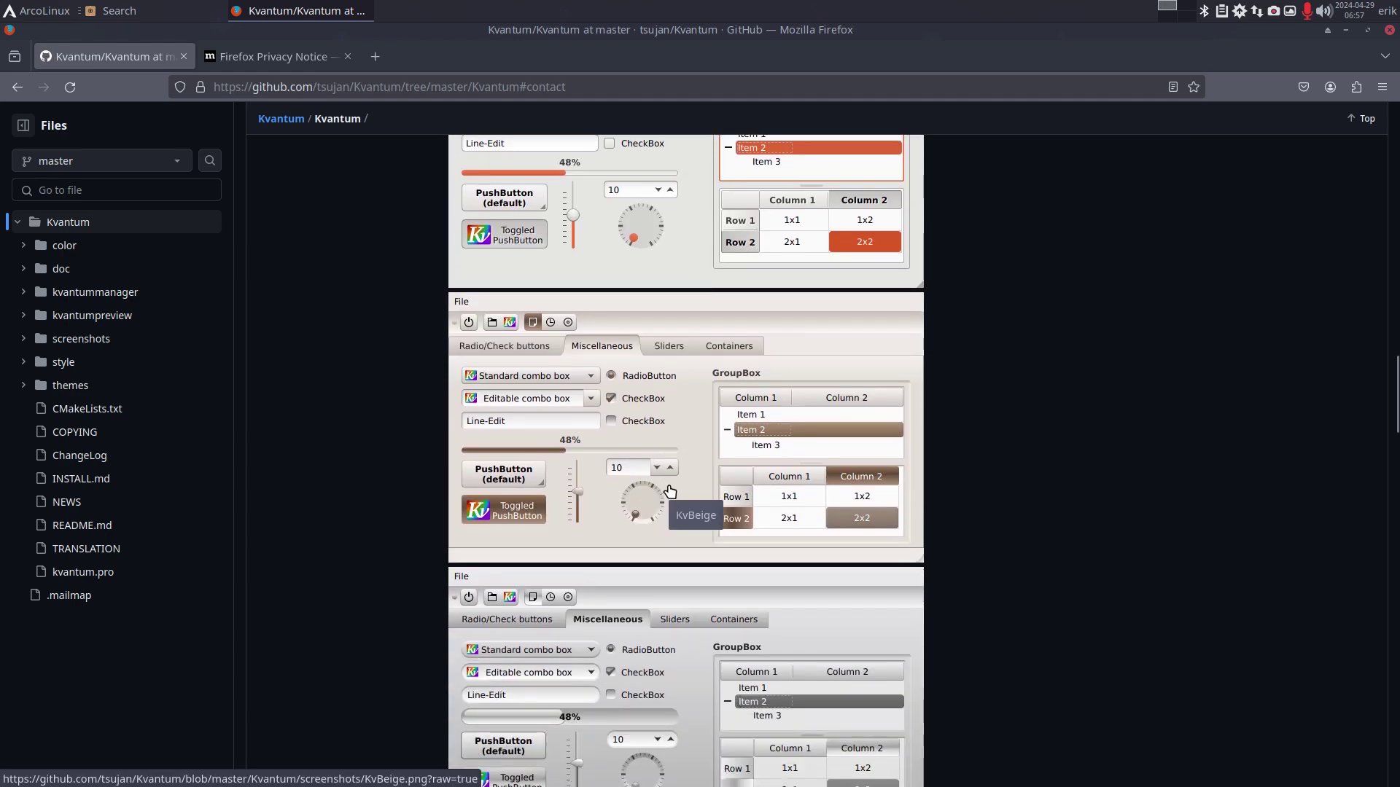
scroll(669, 492, "down", 5)
scroll(669, 491, "down", 8)
scroll(670, 490, "down", 6)
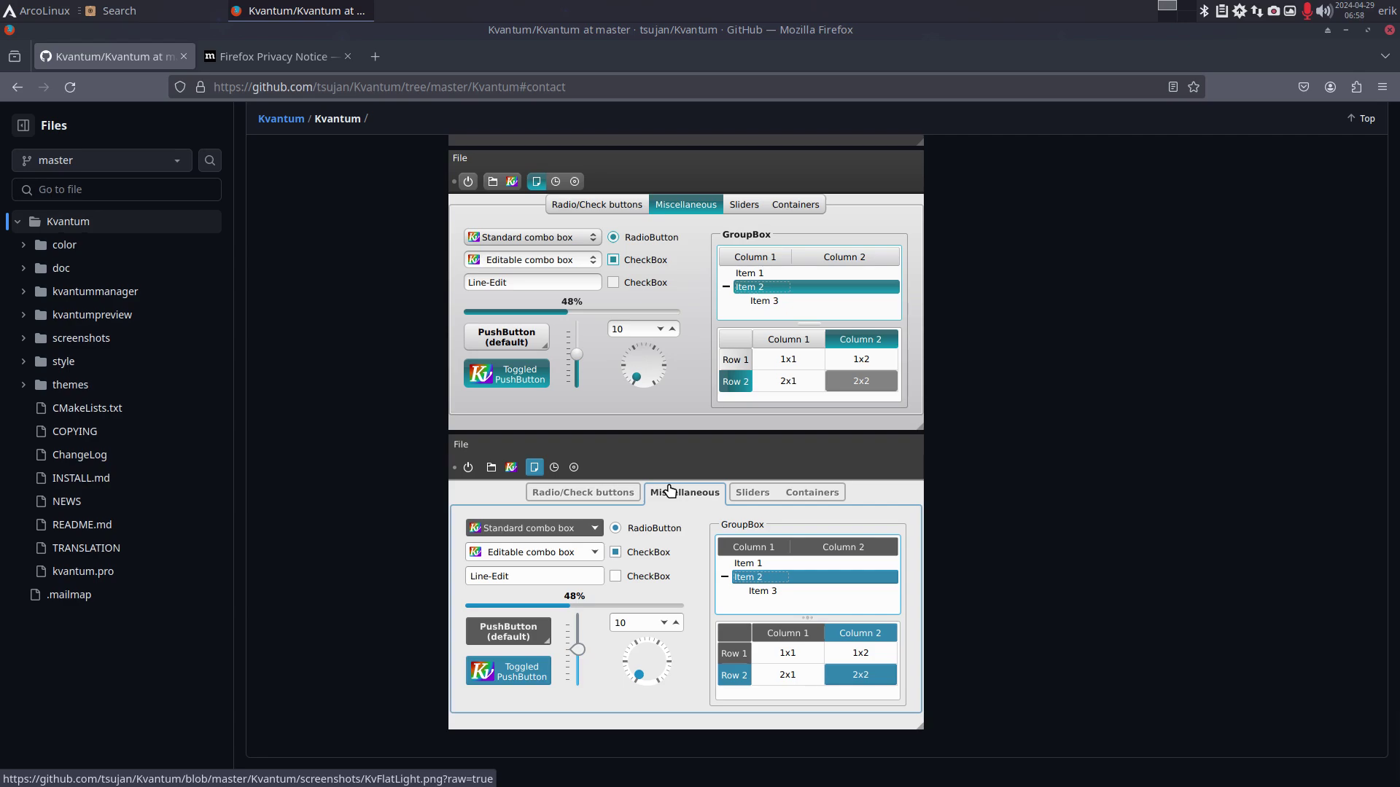
scroll(669, 490, "up", 20)
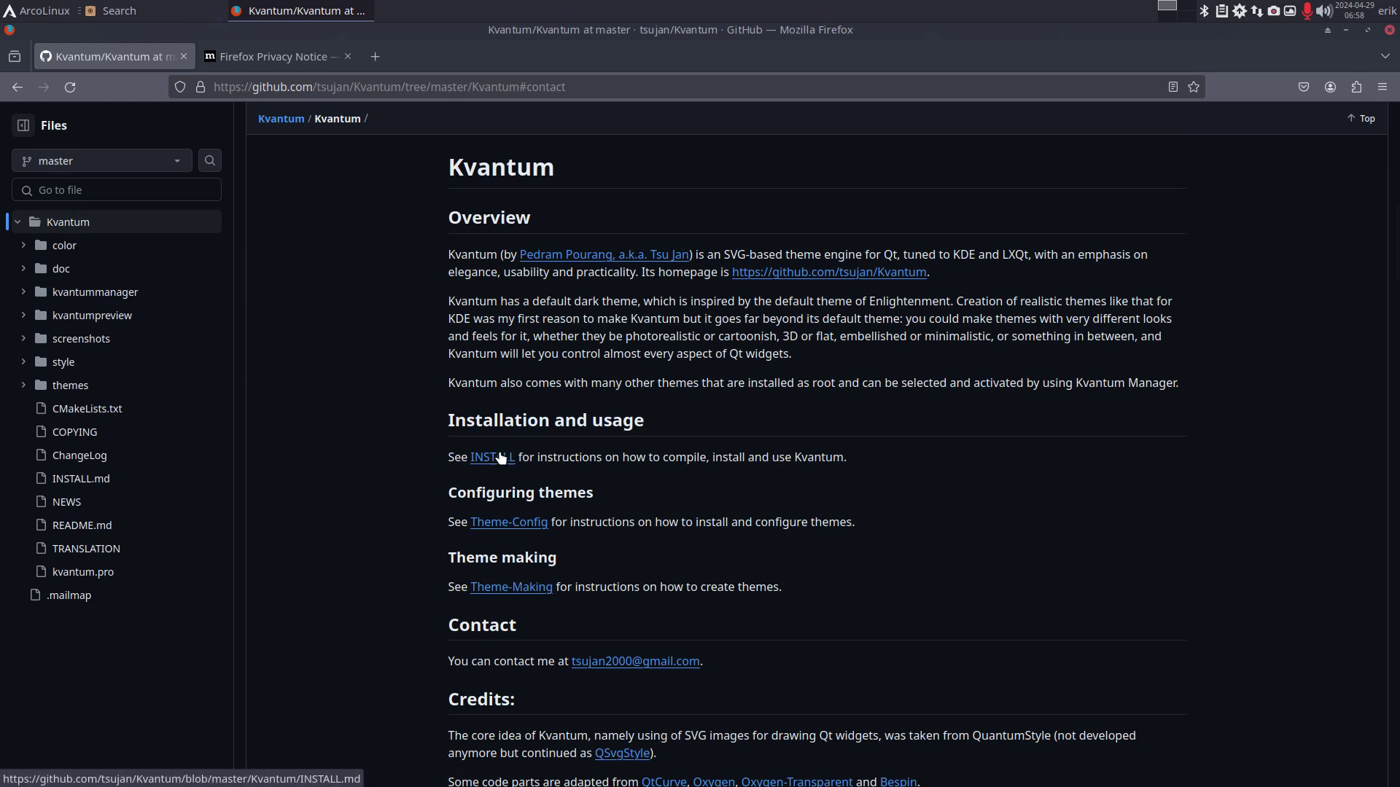
Step: From the Firefox Privacy Notice tab, Google 'youtube arcolinux kvantum'
left_click(299, 58)
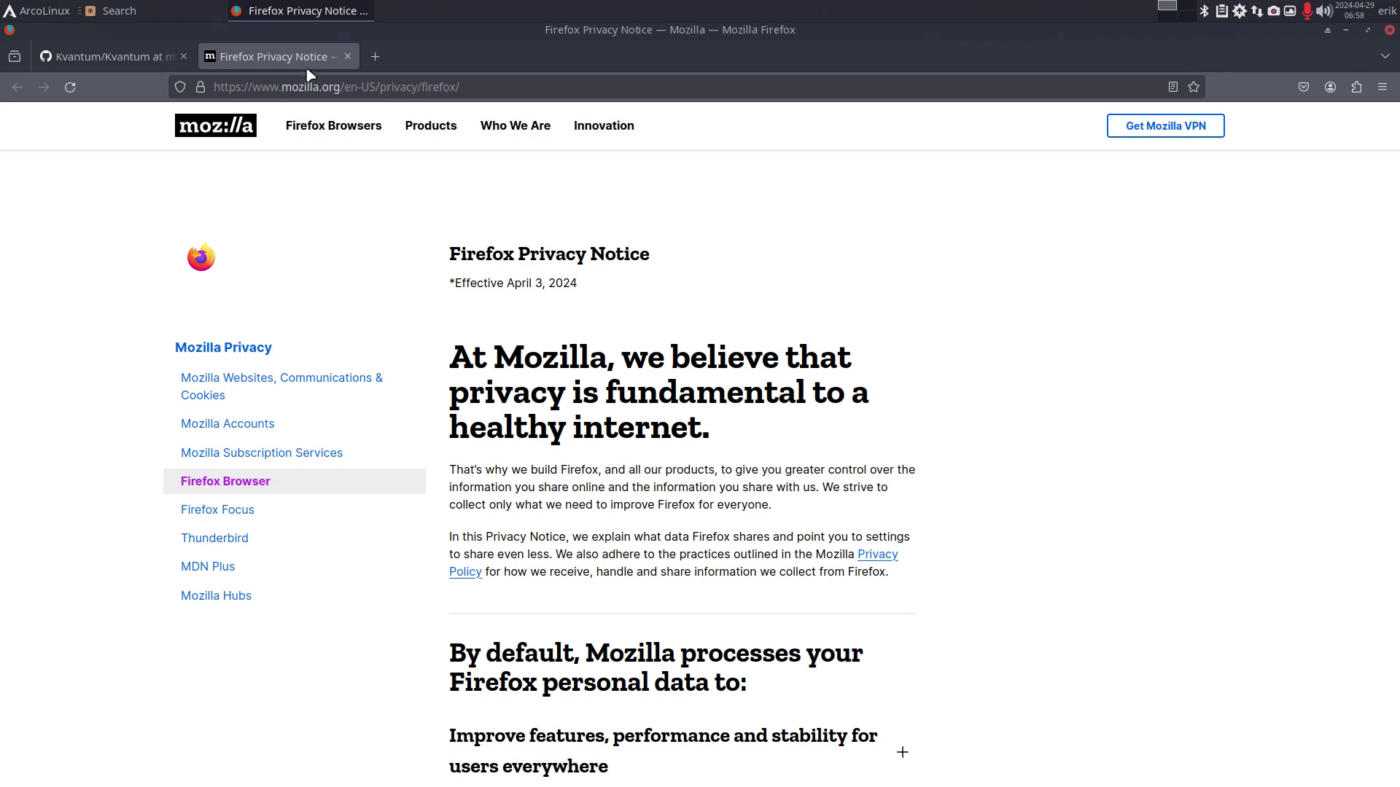
left_click(325, 80)
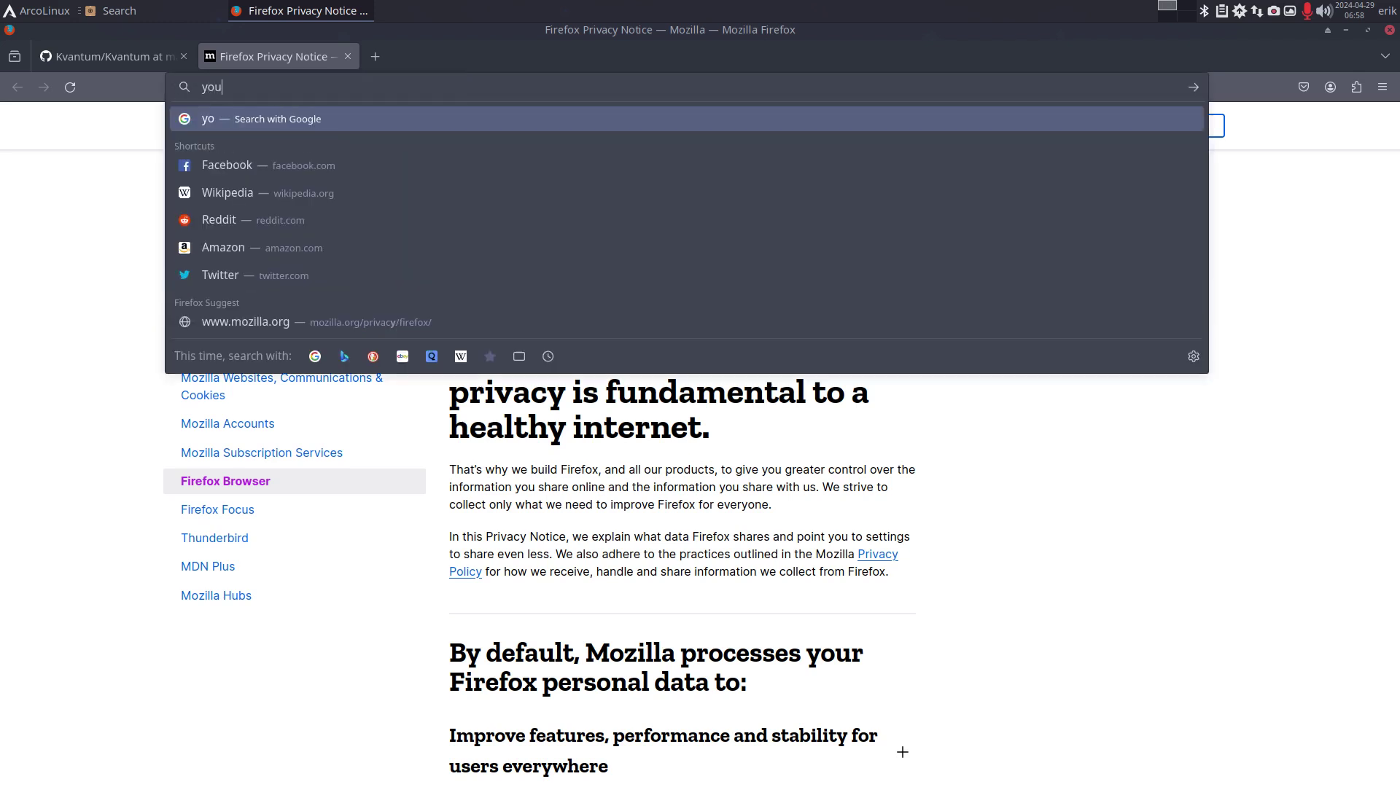
type("tube arco")
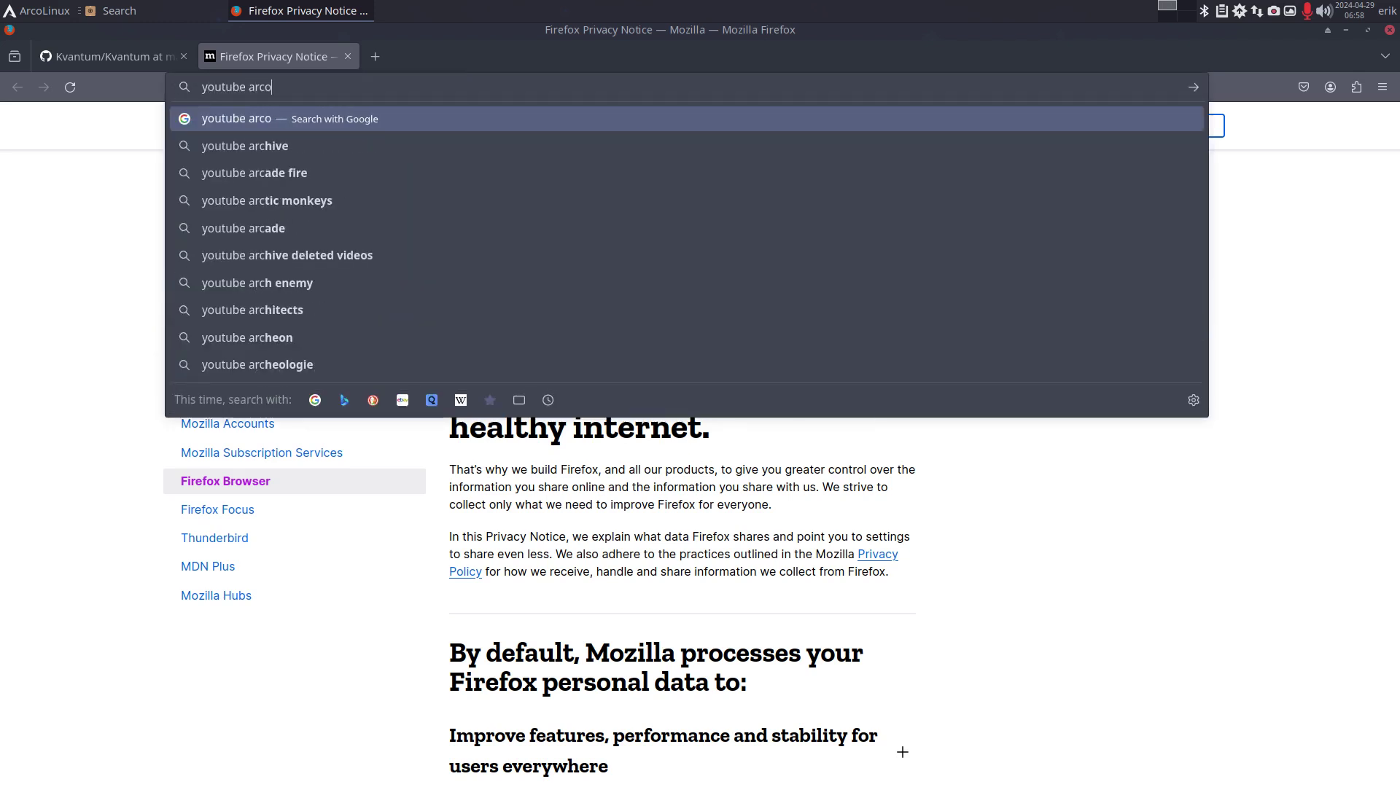
type("linux kvn")
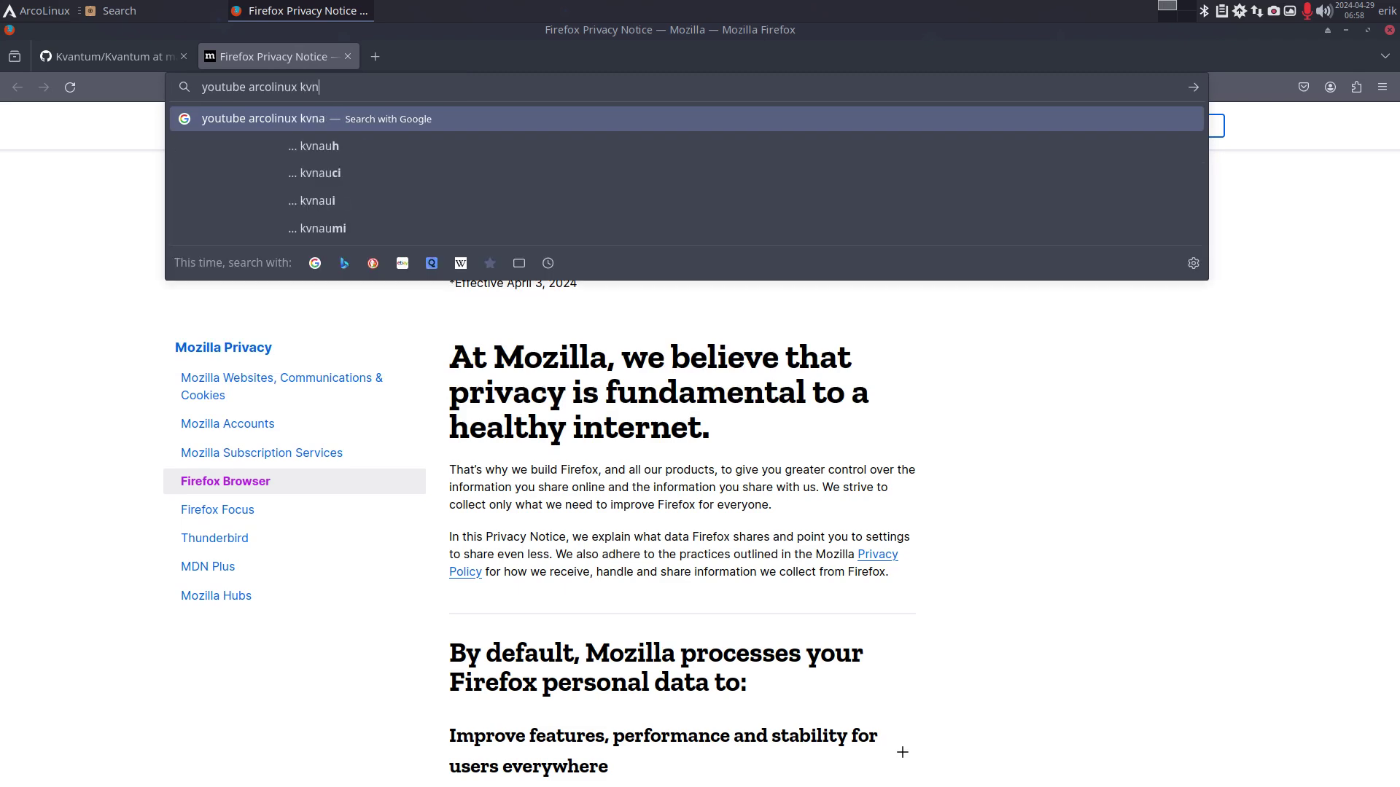
key("BackSpace")
type("antum")
key("Return")
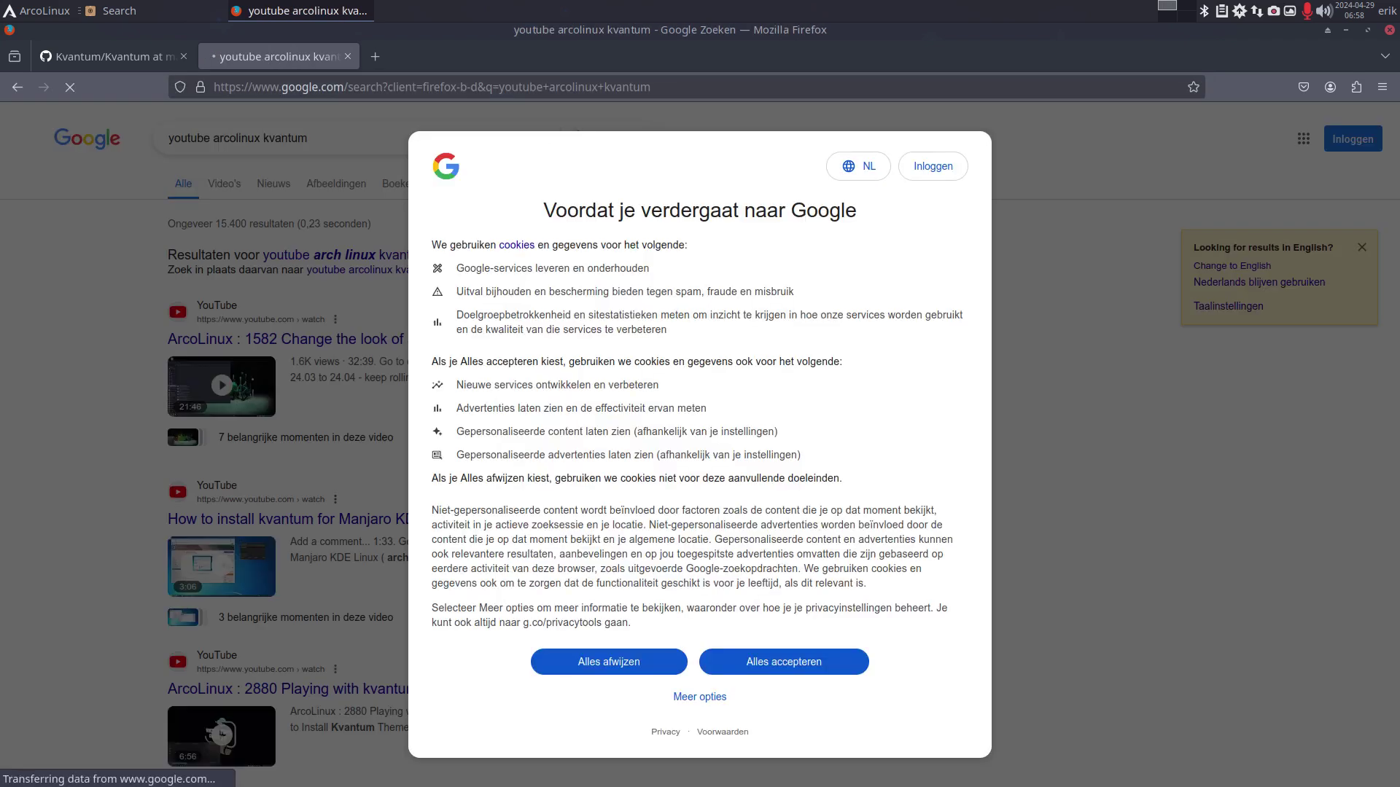
Step: Accept Google's cookies with 'Alles accepteren' and scroll through the kvantum search results
left_click(729, 660)
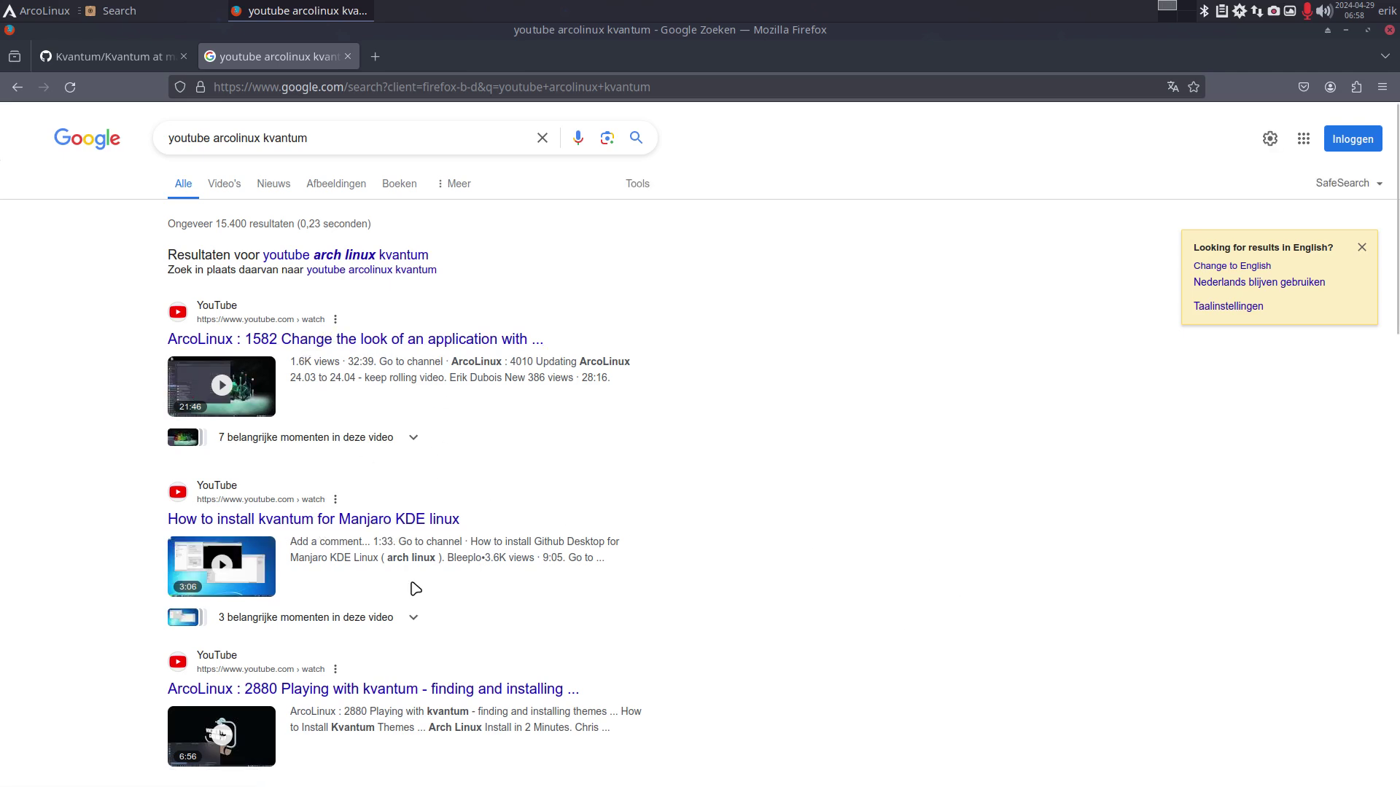
scroll(417, 587, "down", 4)
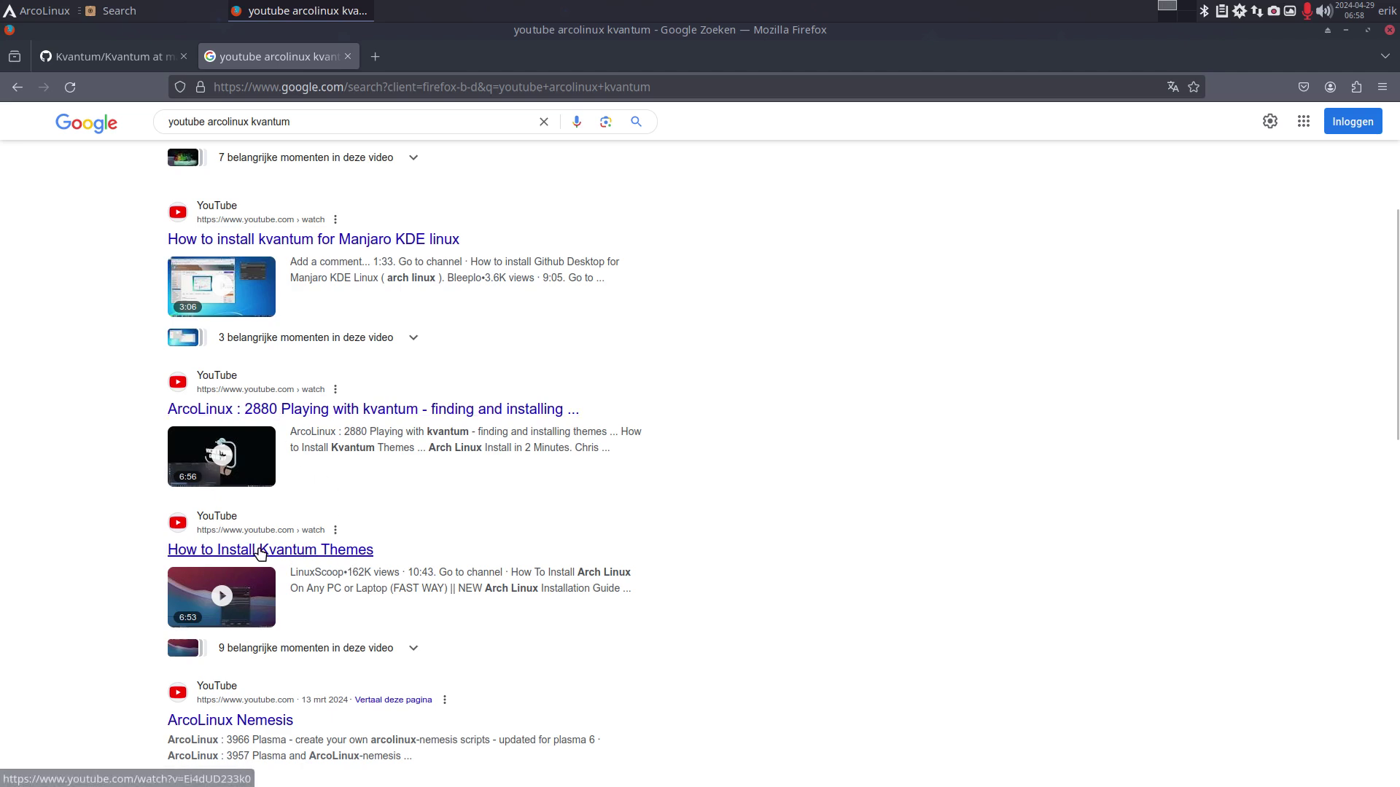
scroll(350, 558, "down", 4)
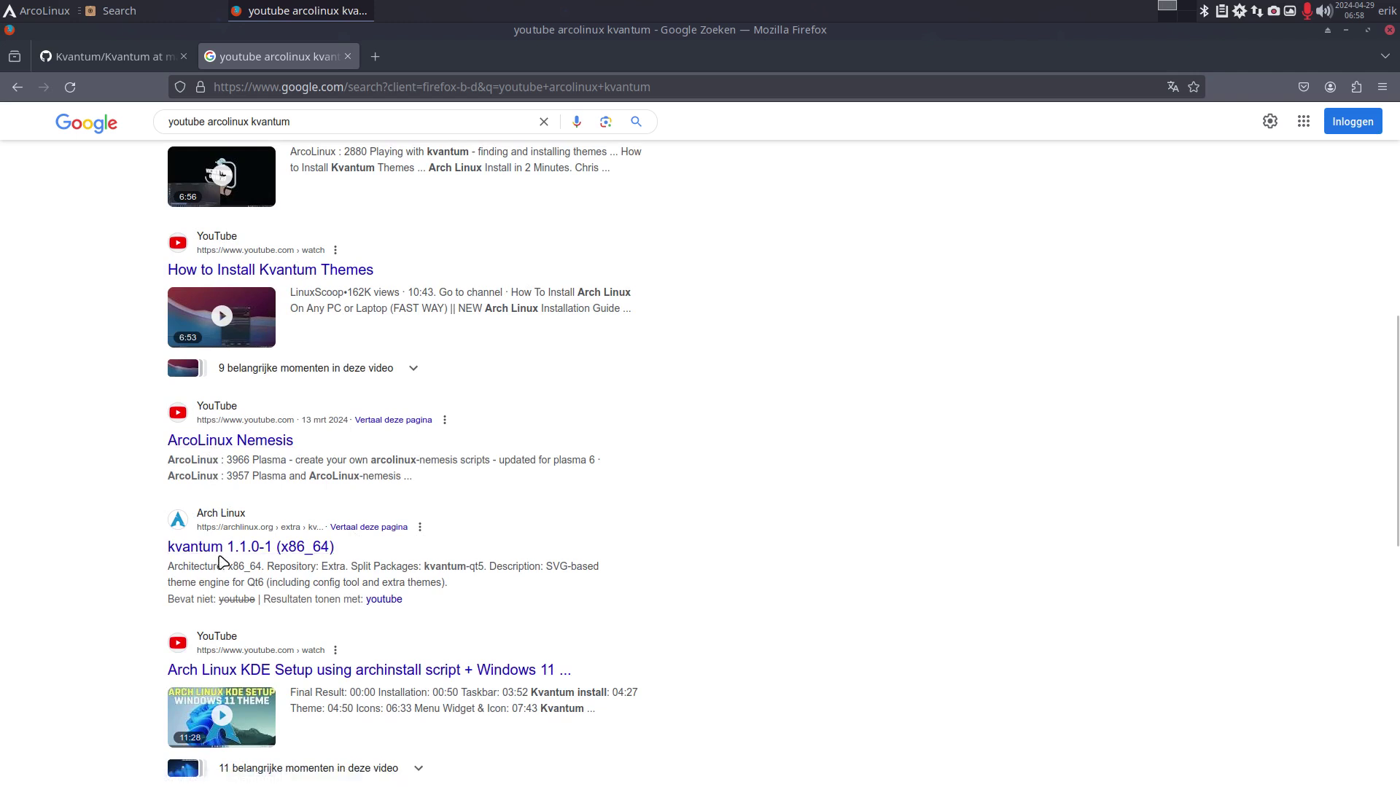
scroll(322, 627, "down", 6)
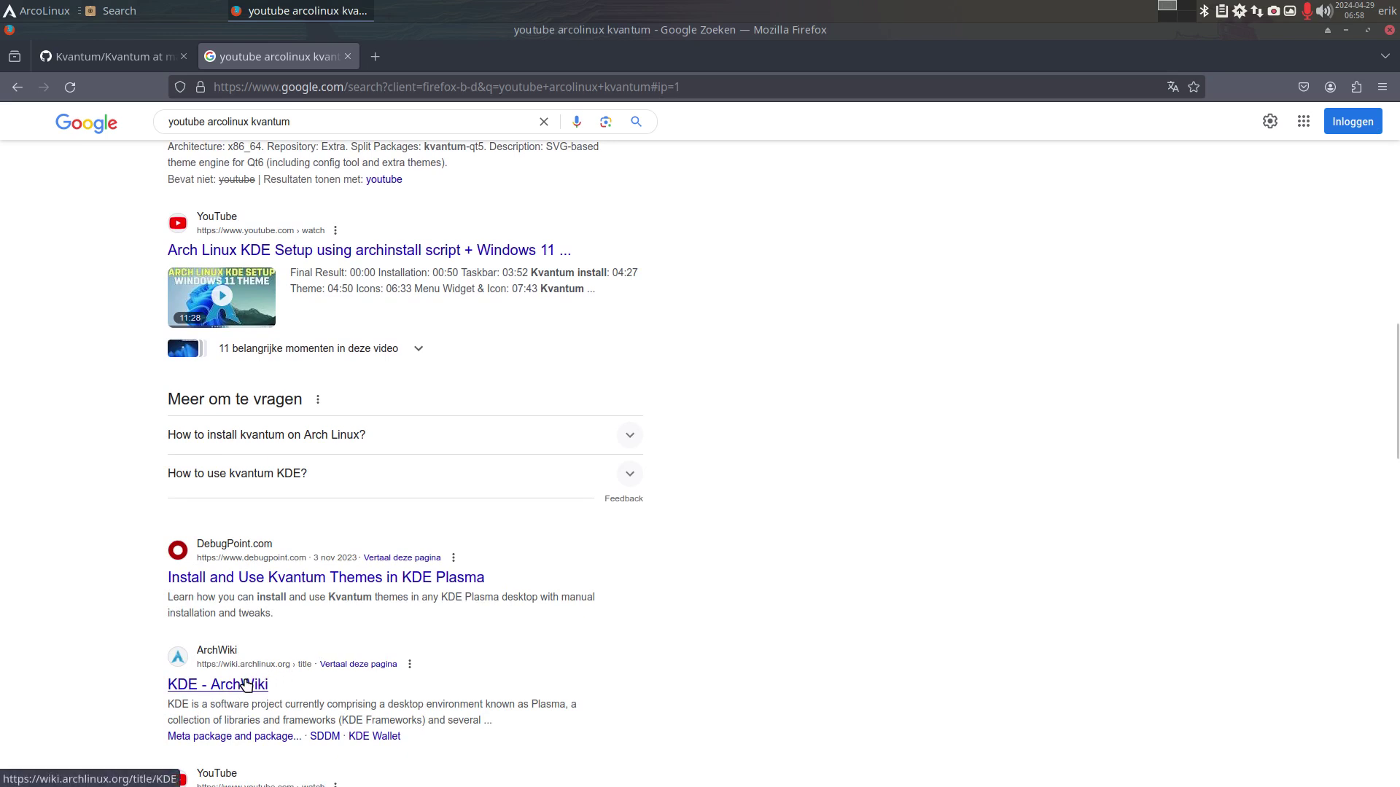
scroll(247, 685, "down", 4)
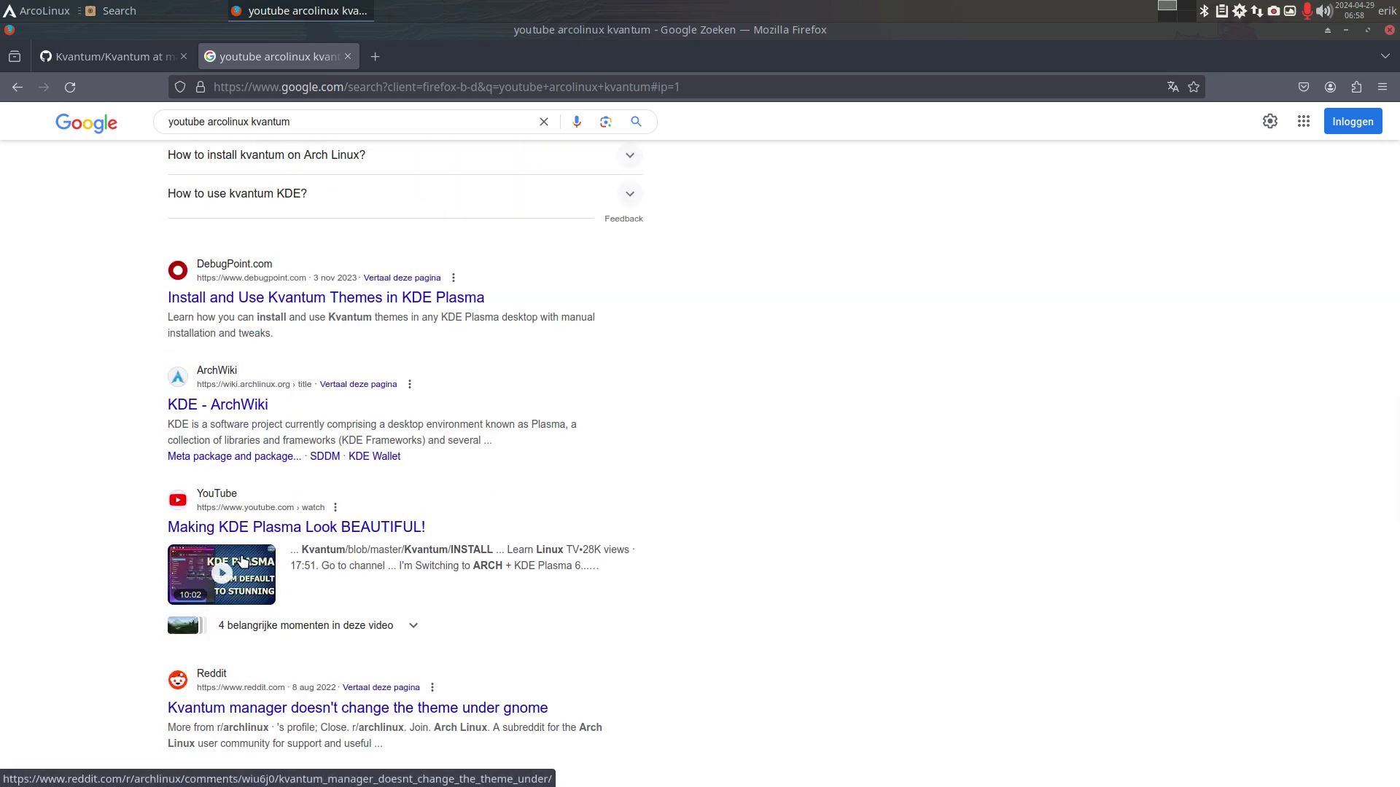
Step: Open the KDE ArchWiki result and try loading a Kvantum page via the URL
left_click(251, 406)
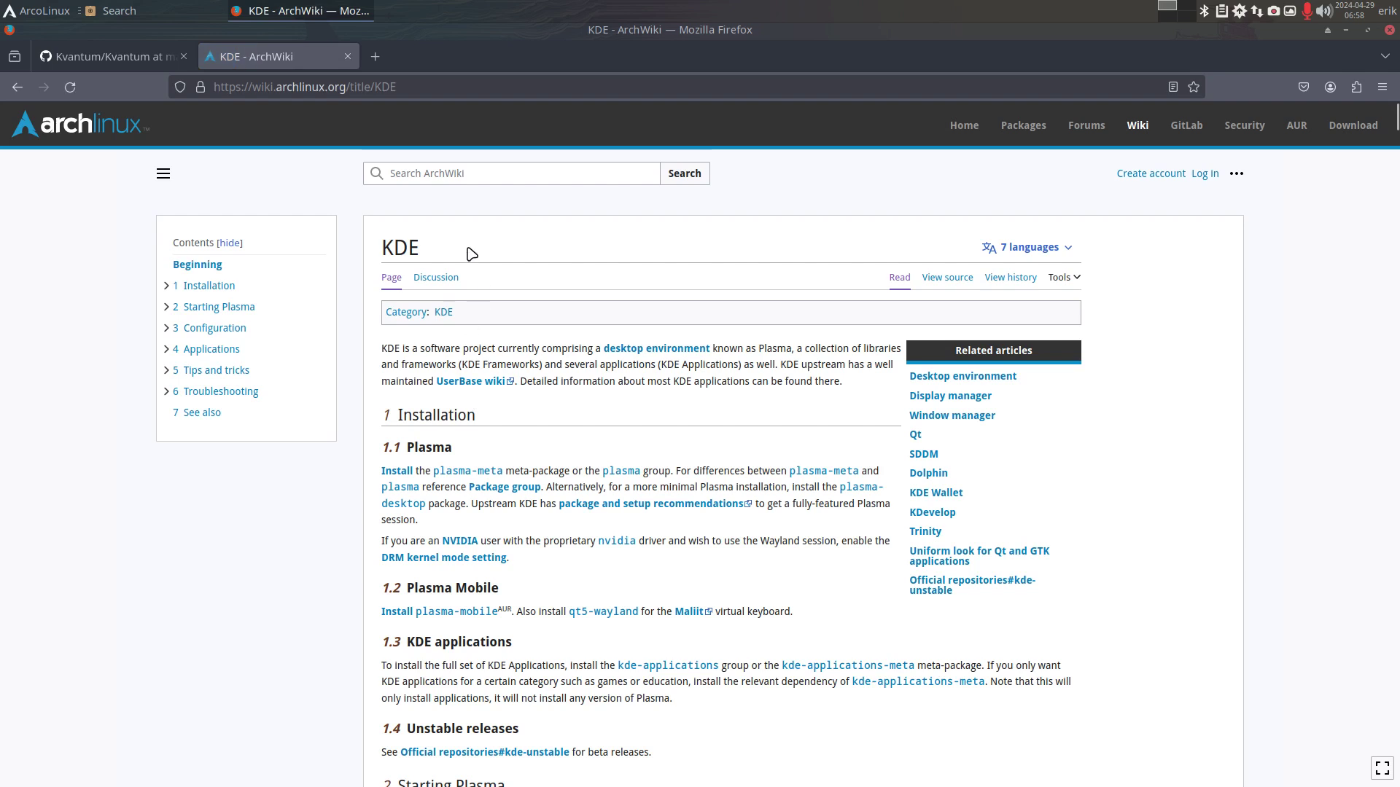
left_click(382, 87)
left_click_drag(382, 87, 469, 88)
type("va")
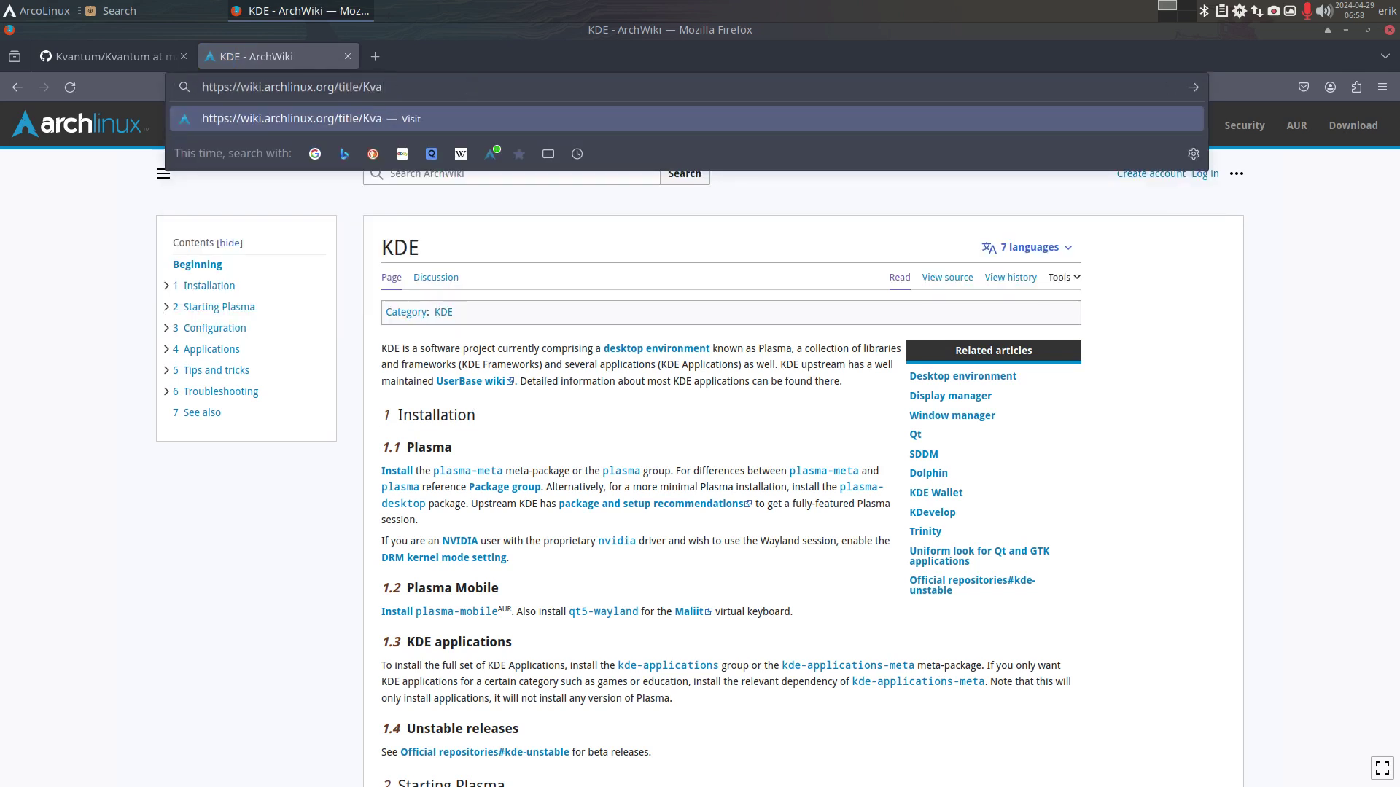
type("ntum")
key("Return")
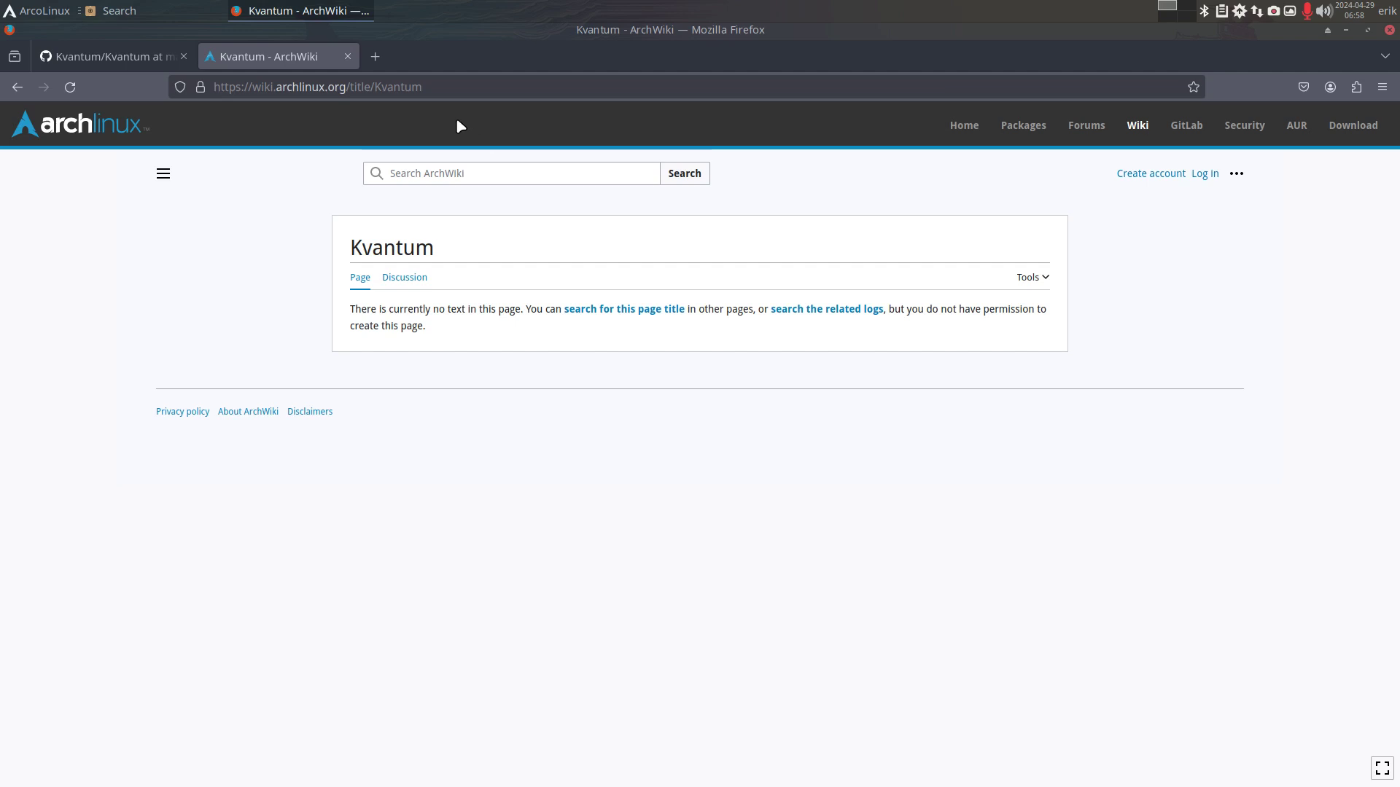
Step: Search ArchWiki for kvantum
left_click(441, 173)
type("kvantum")
key("Return")
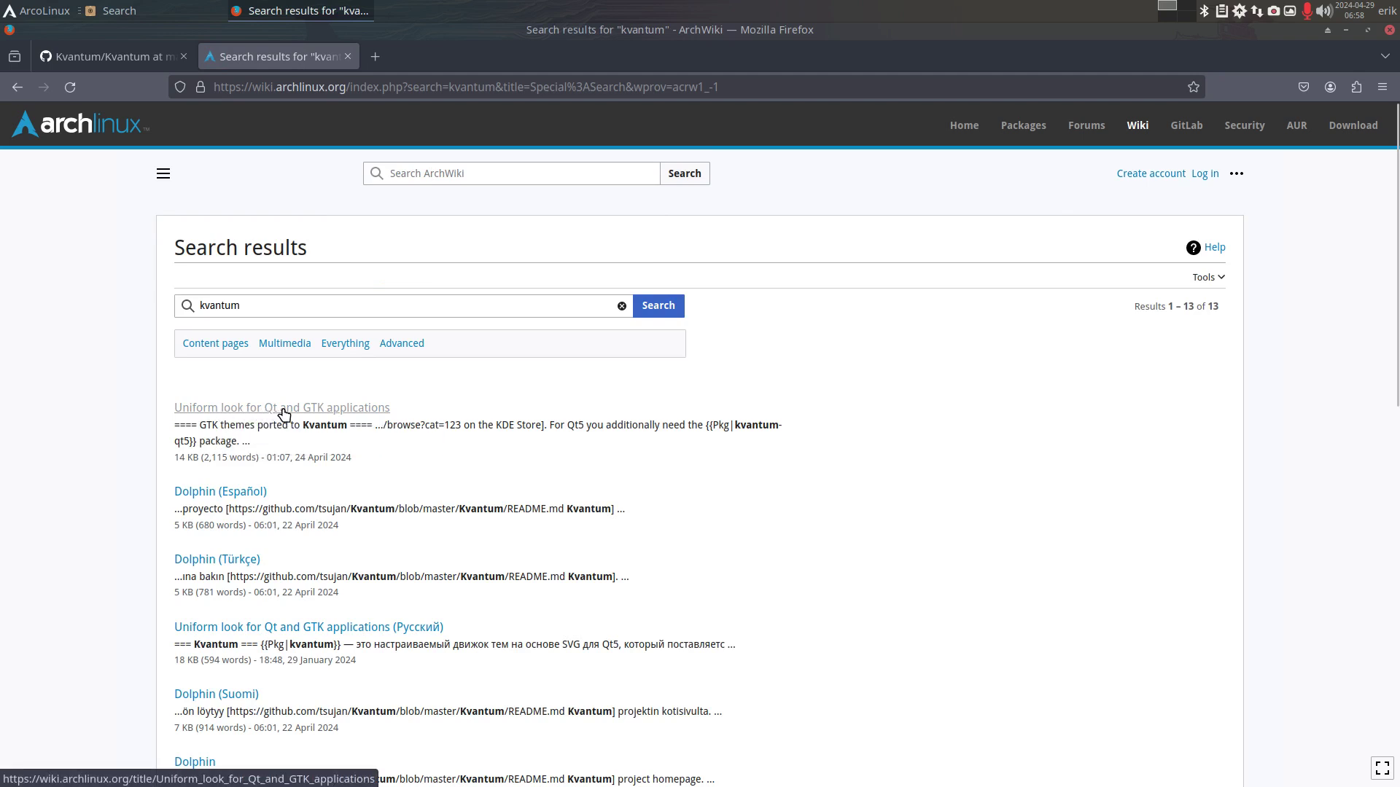
Step: Open the Uniform look for Qt and GTK applications article and scroll to section 2.2.2
left_click(336, 411)
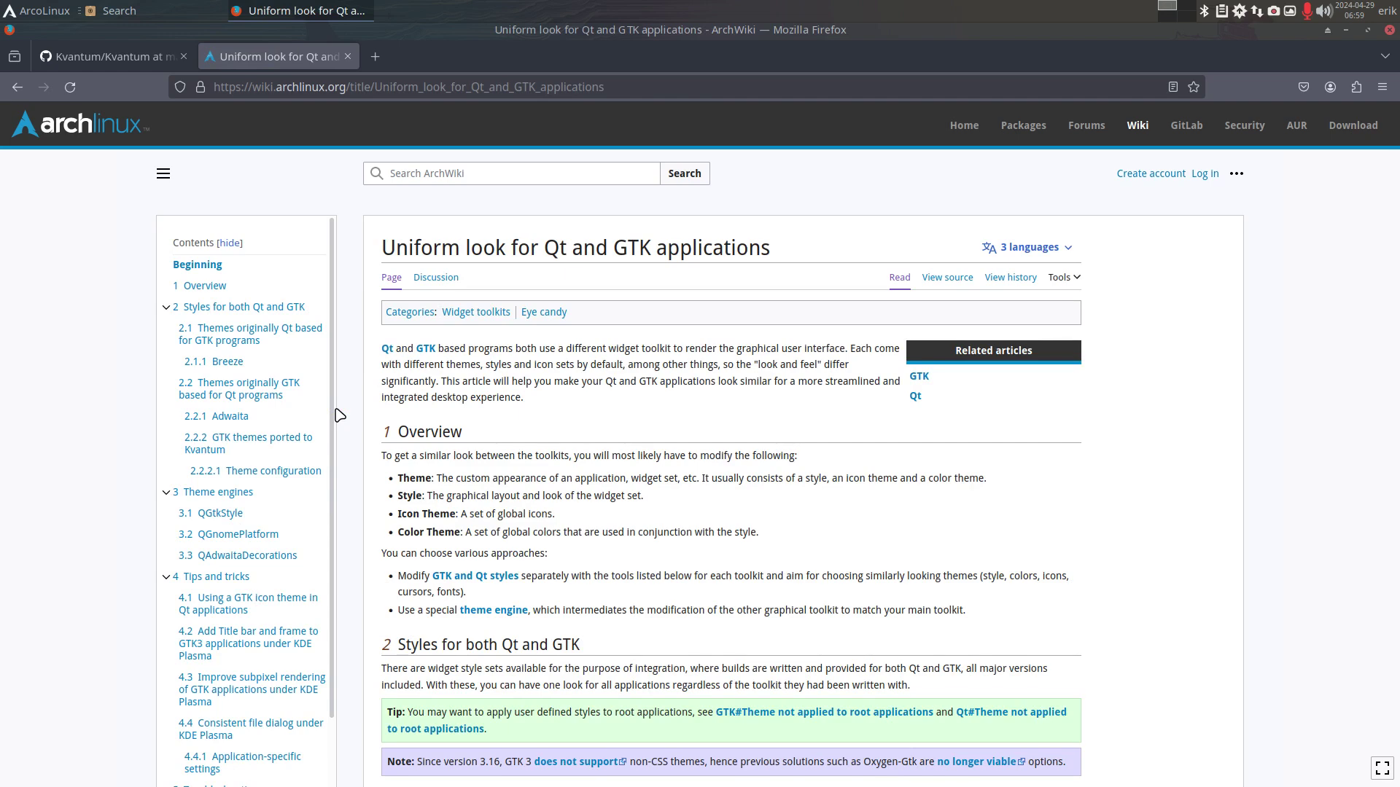
left_click(435, 90)
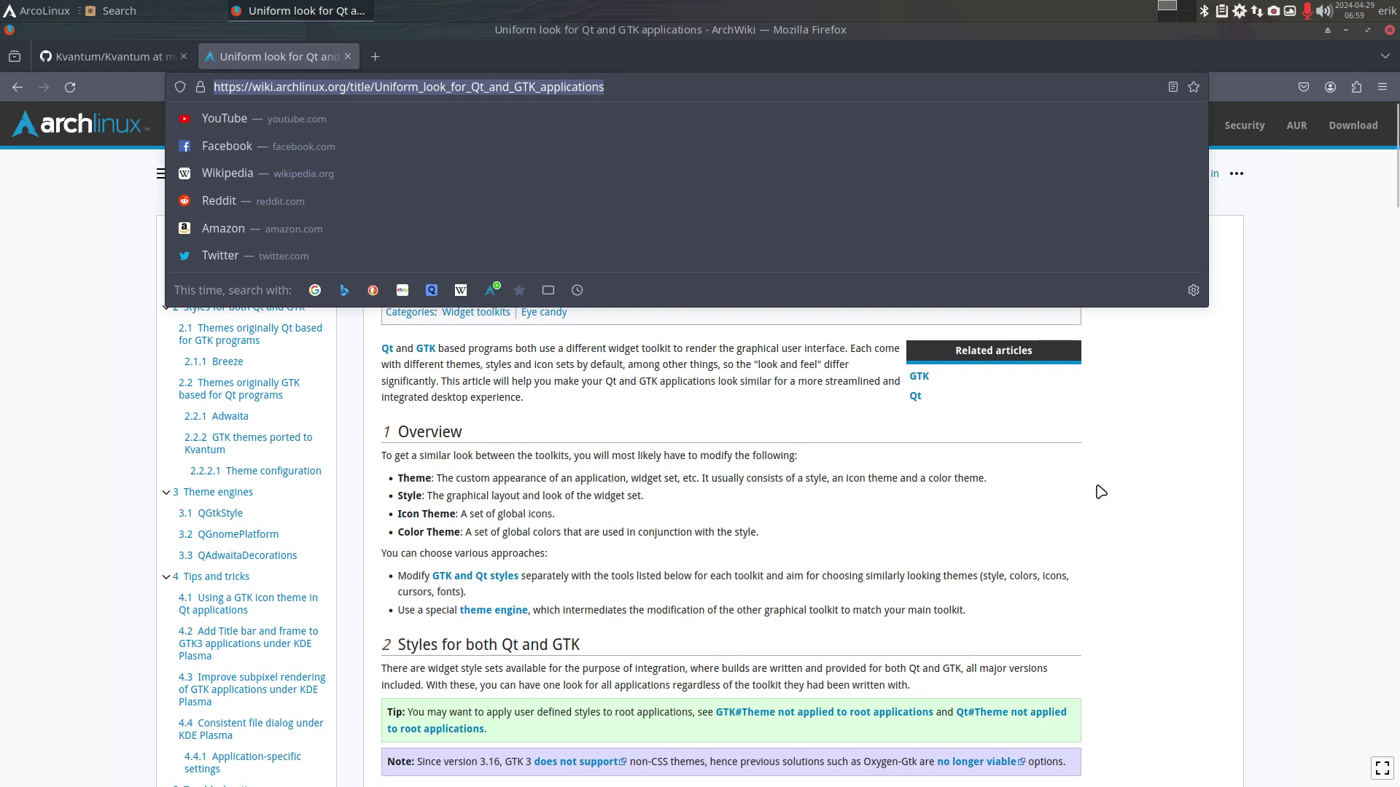
left_click(1102, 487)
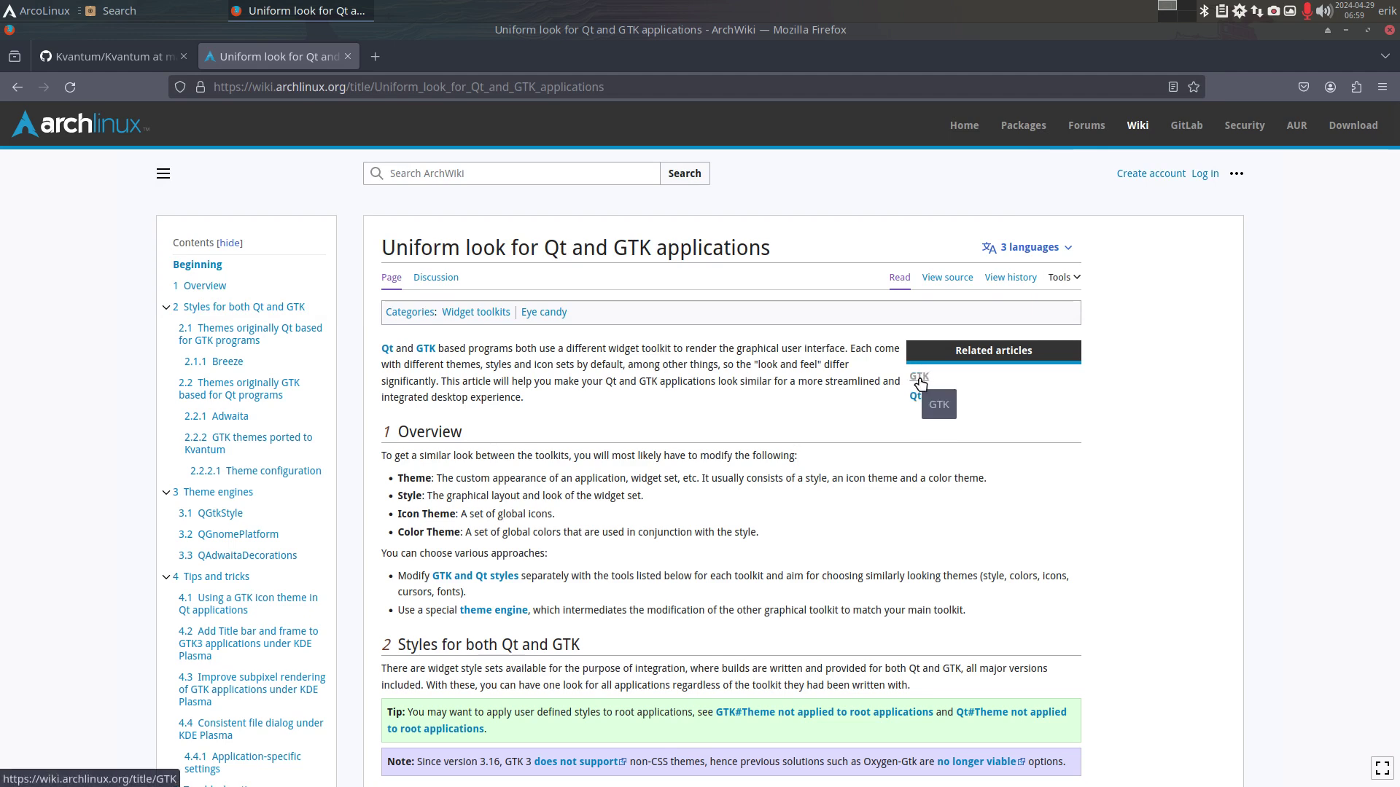
scroll(638, 578, "down", 5)
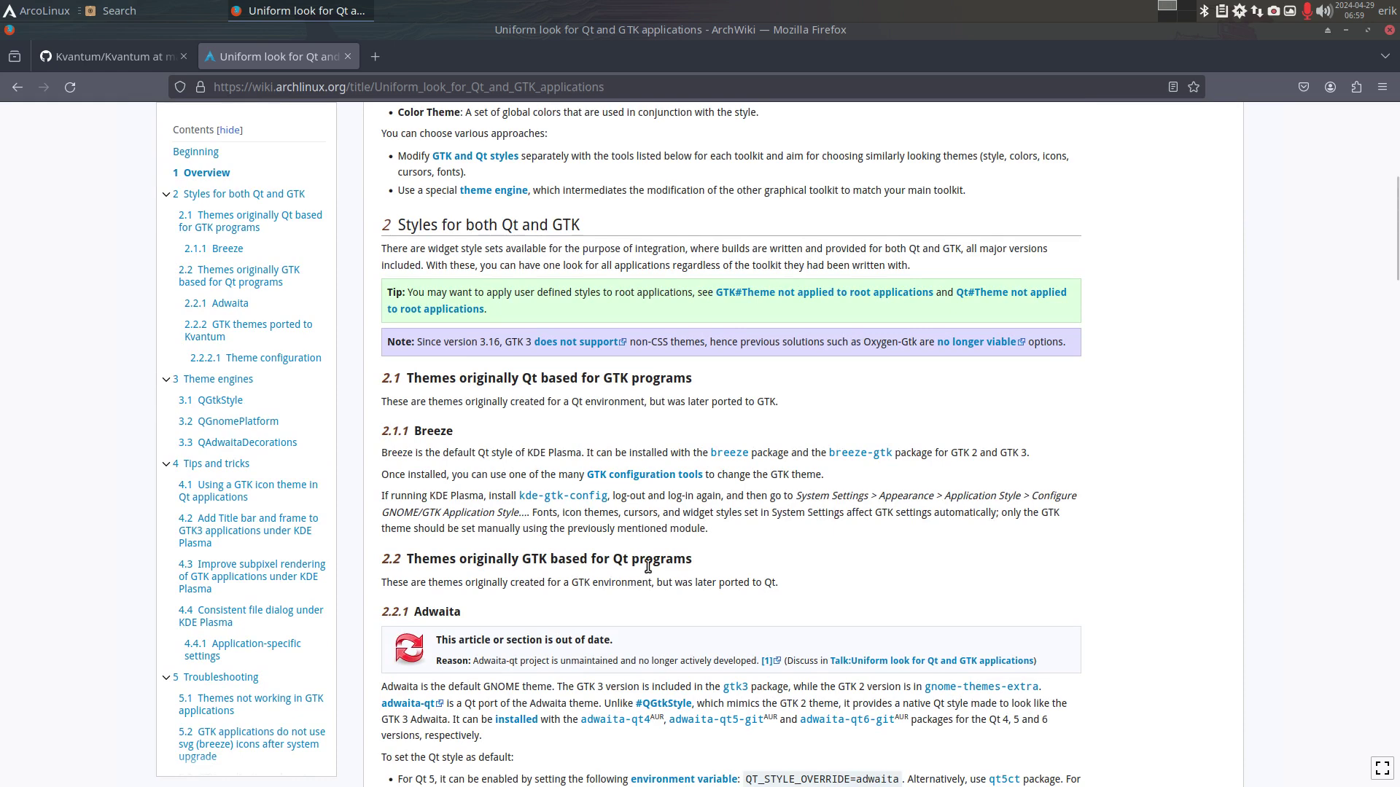
scroll(660, 561, "down", 4)
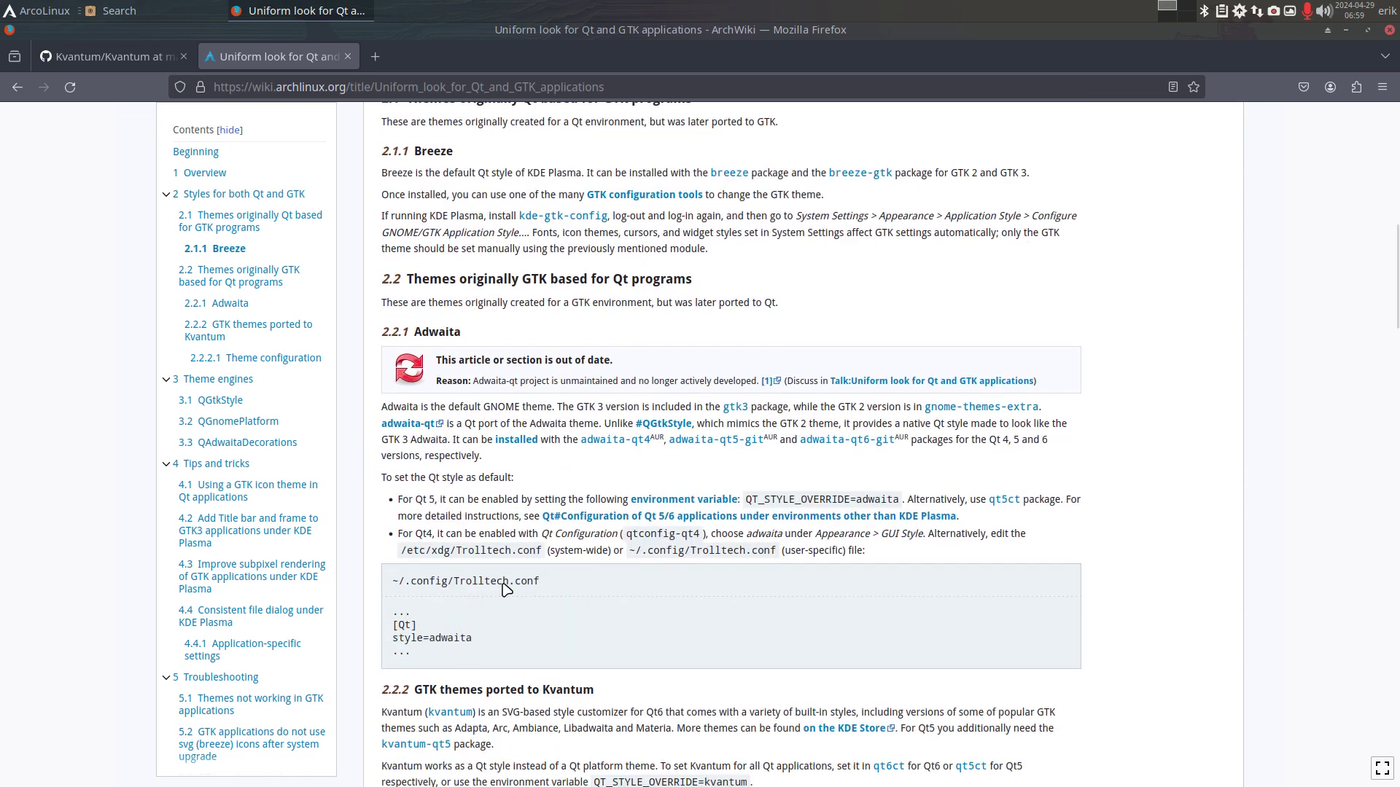
scroll(680, 676, "down", 12)
scroll(680, 676, "down", 20)
Step: Minimize Firefox, close the Pamac details window, and launch SimpleScreenRecorder from the Whisker menu
left_click(1343, 30)
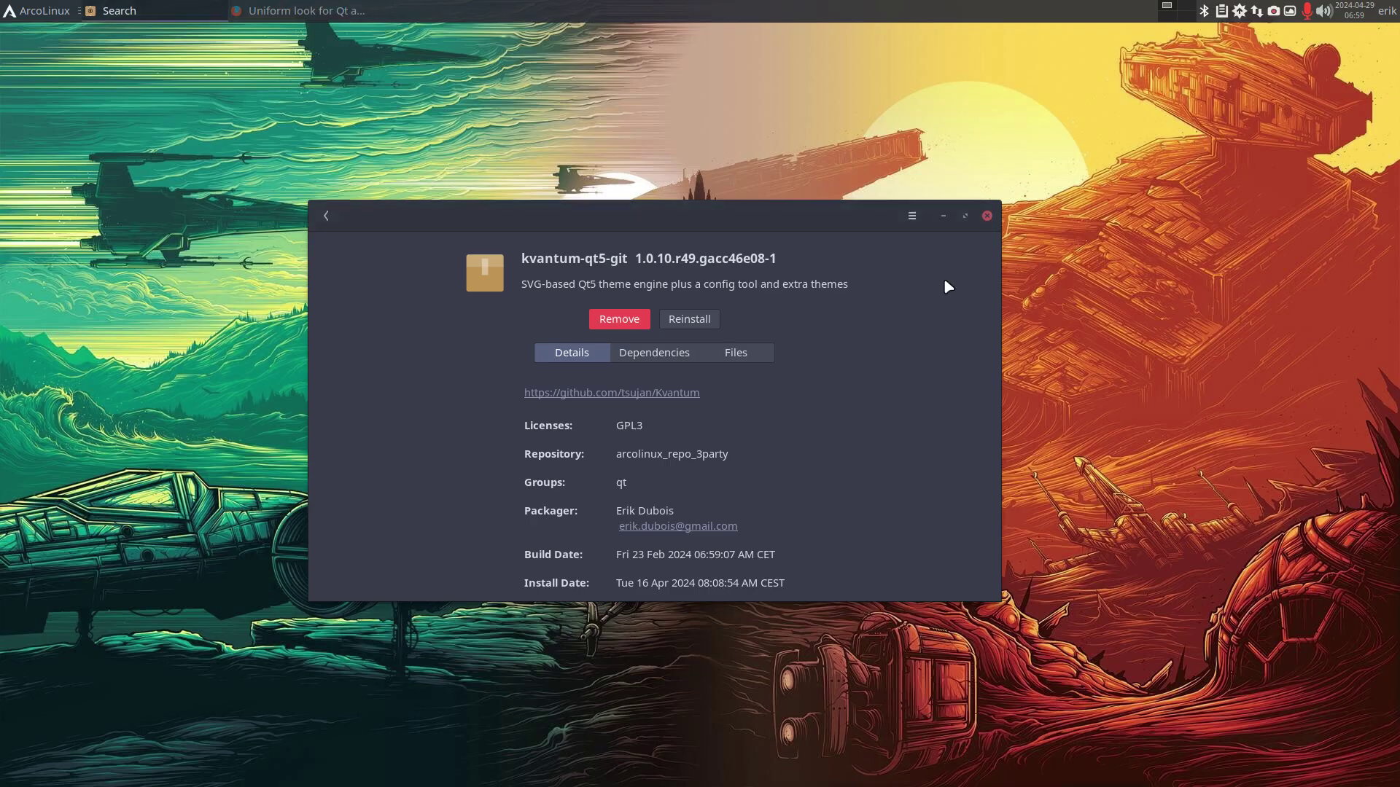
left_click(988, 216)
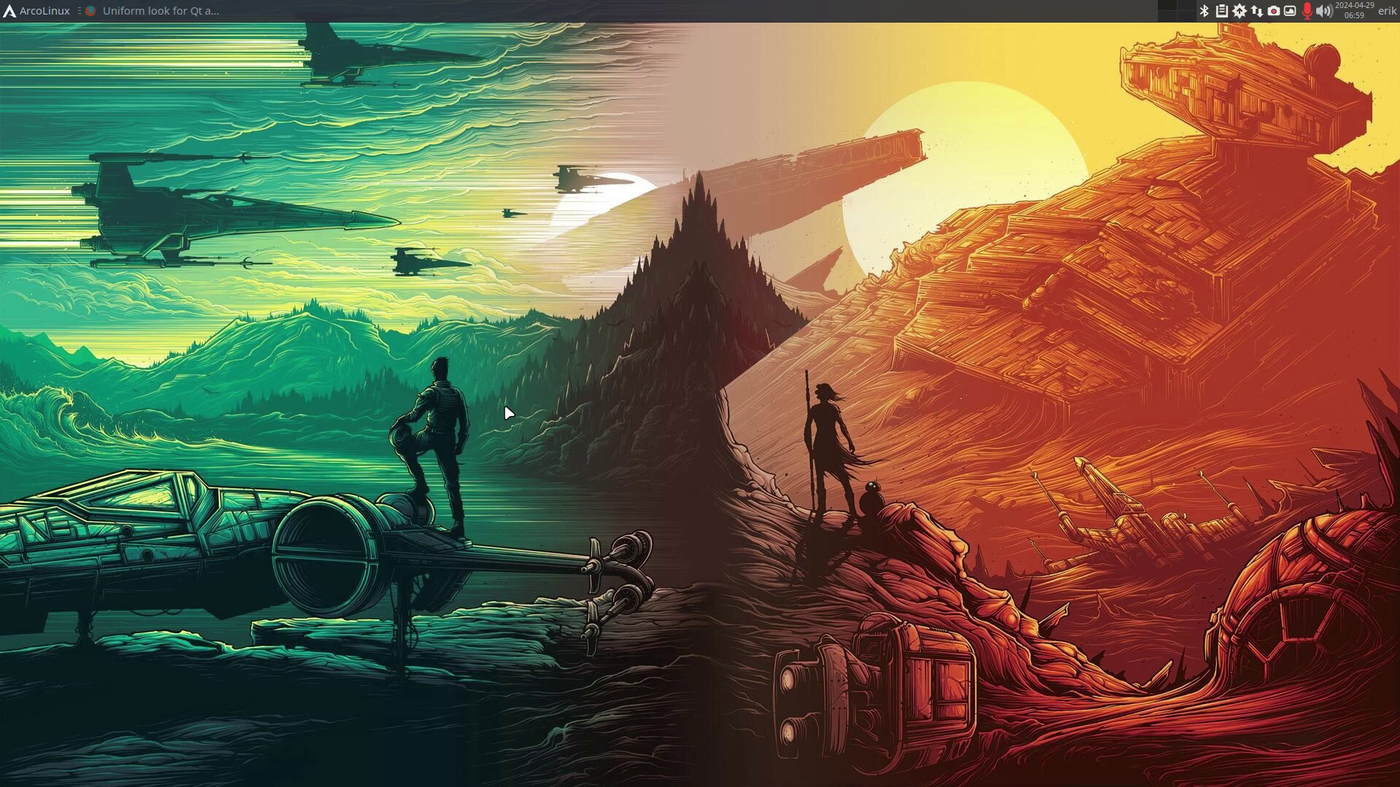
left_click(36, 12)
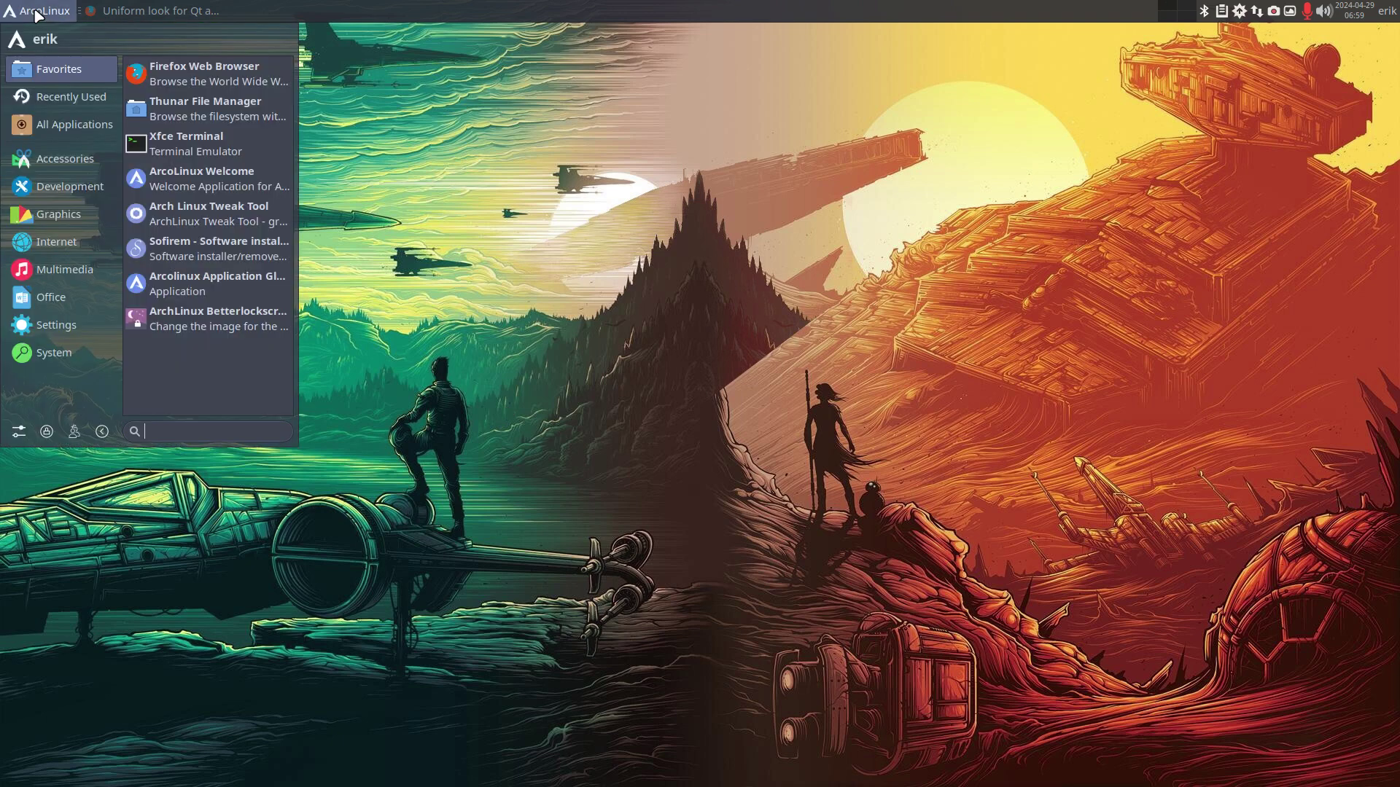
type("sim")
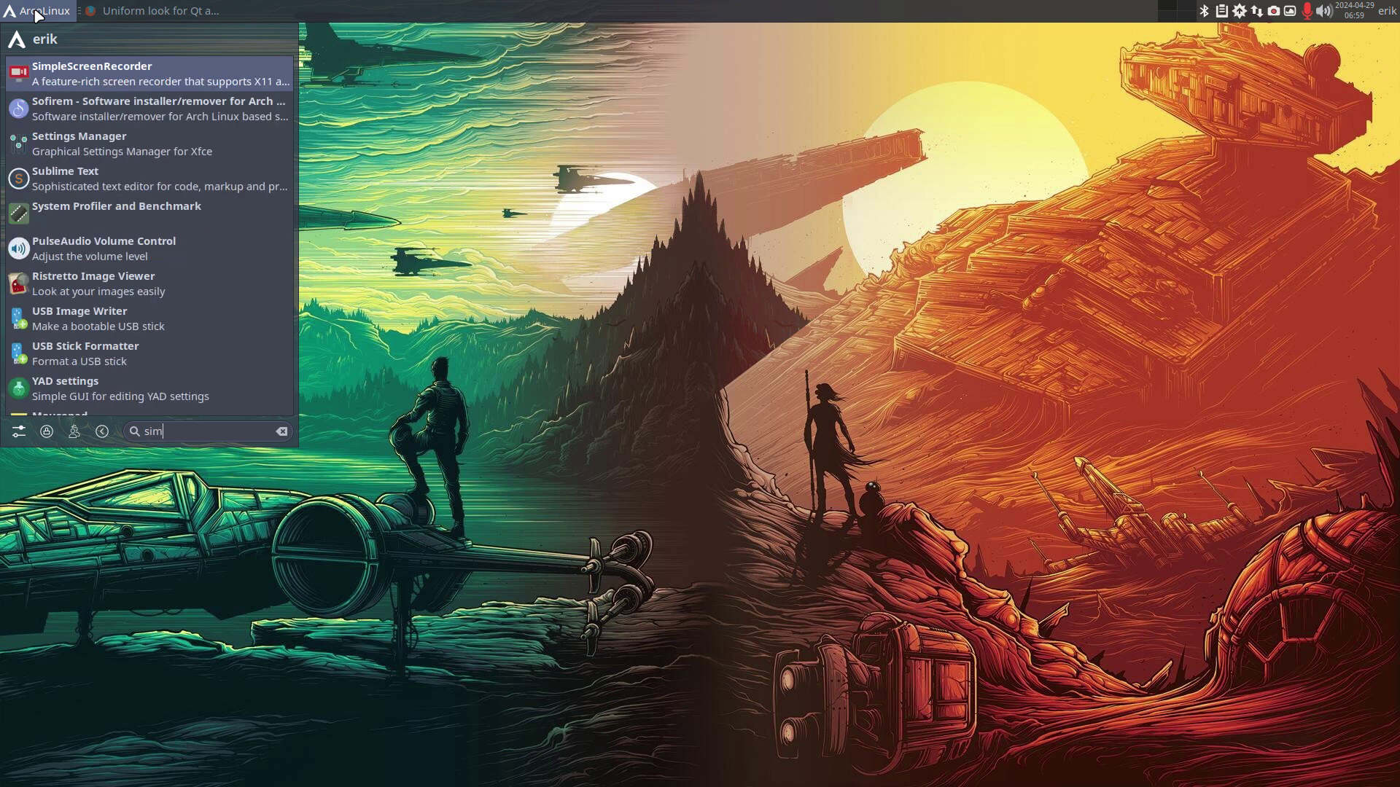
key("Return")
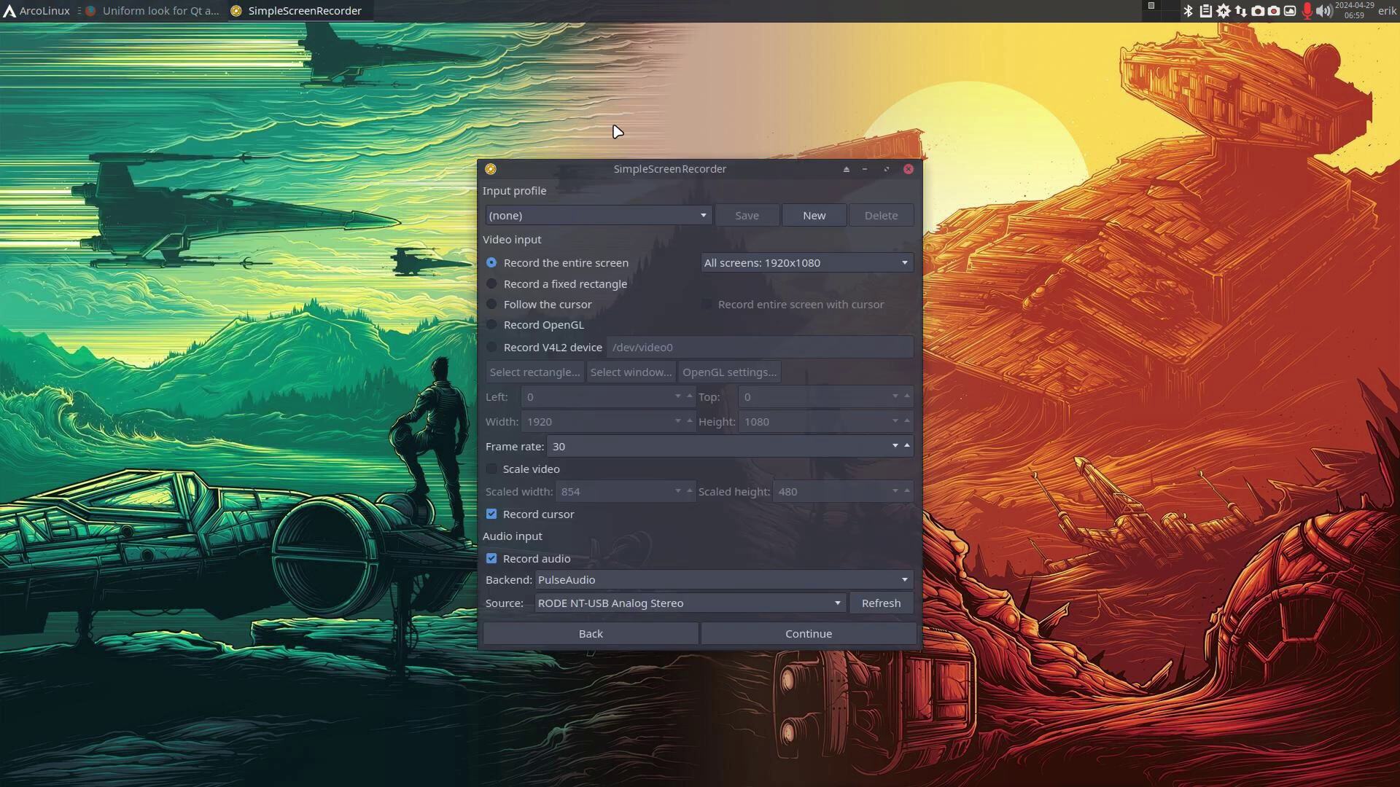
Step: Move SimpleScreenRecorder left, then close VirtualBox Manager and SimpleScreenRecorder
left_click_drag(656, 167, 451, 151)
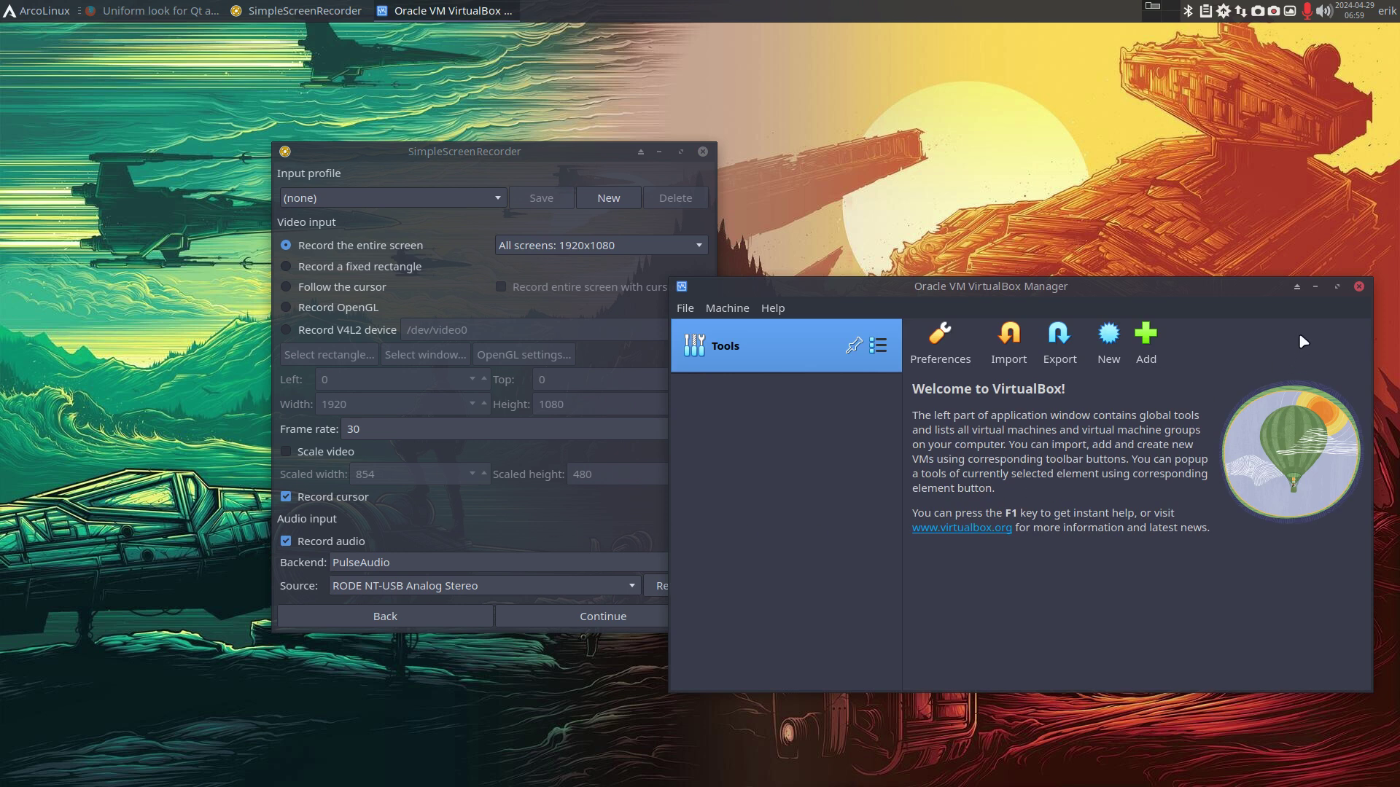
left_click(1358, 287)
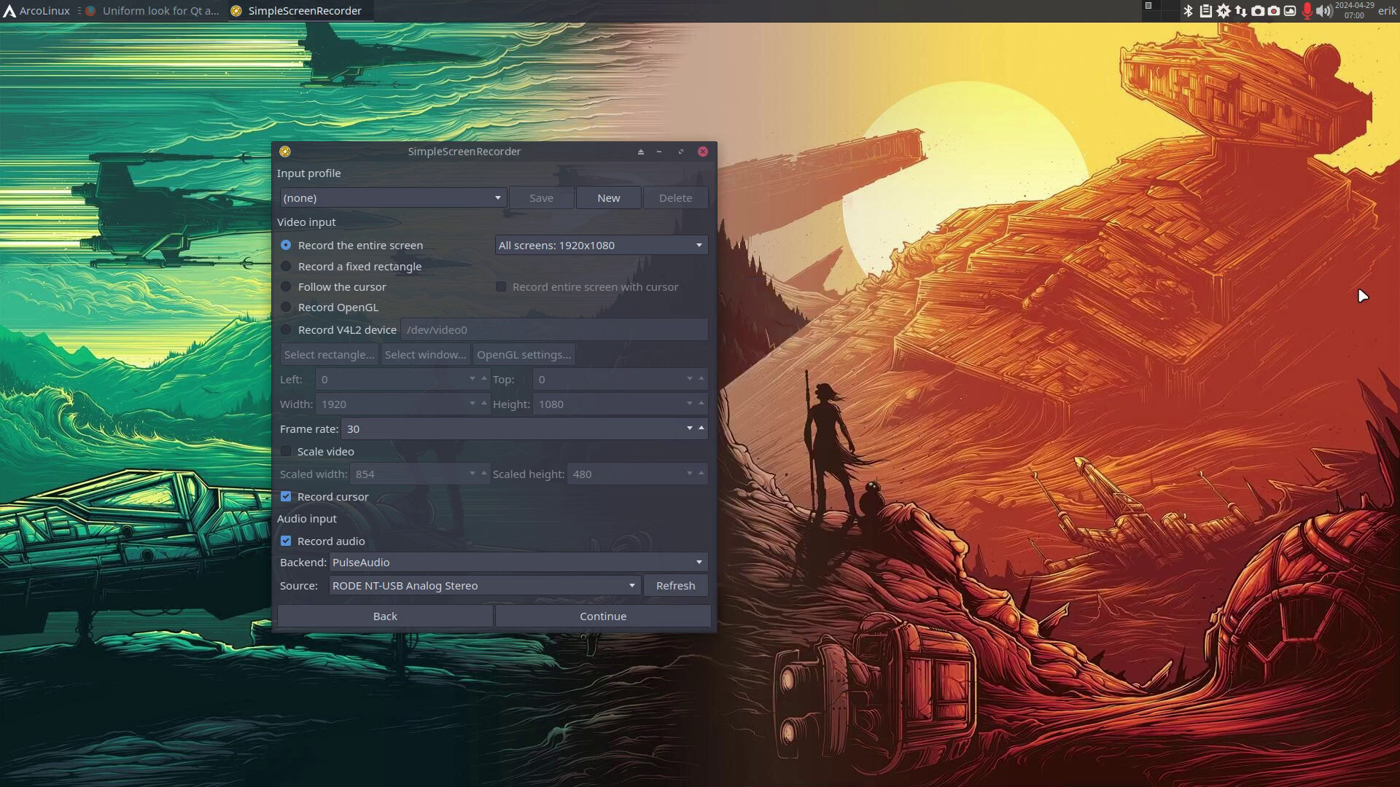
left_click(702, 151)
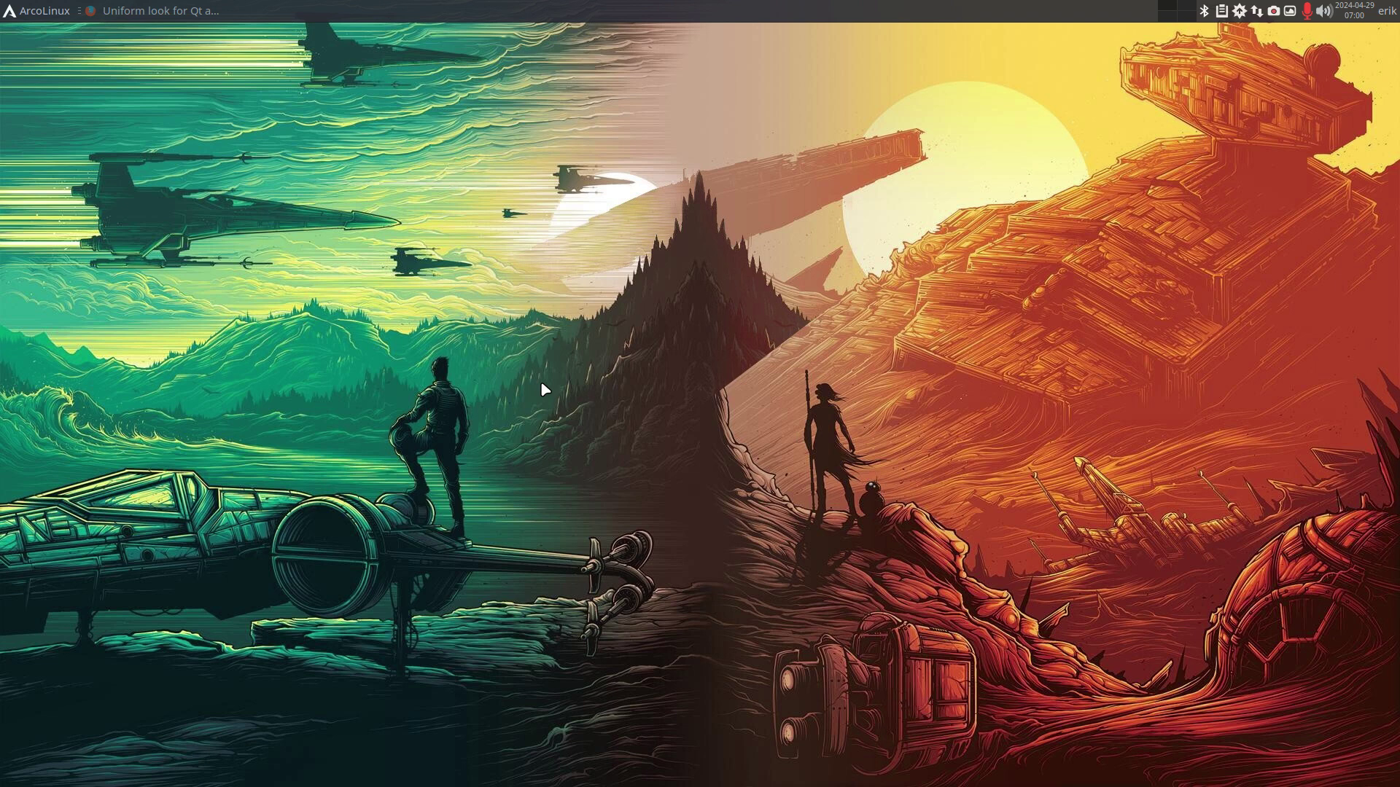
Step: Open ~/.config in Thunar and rename the Kvantum folder to Kvantum-old with F2
key("super+shift+Return")
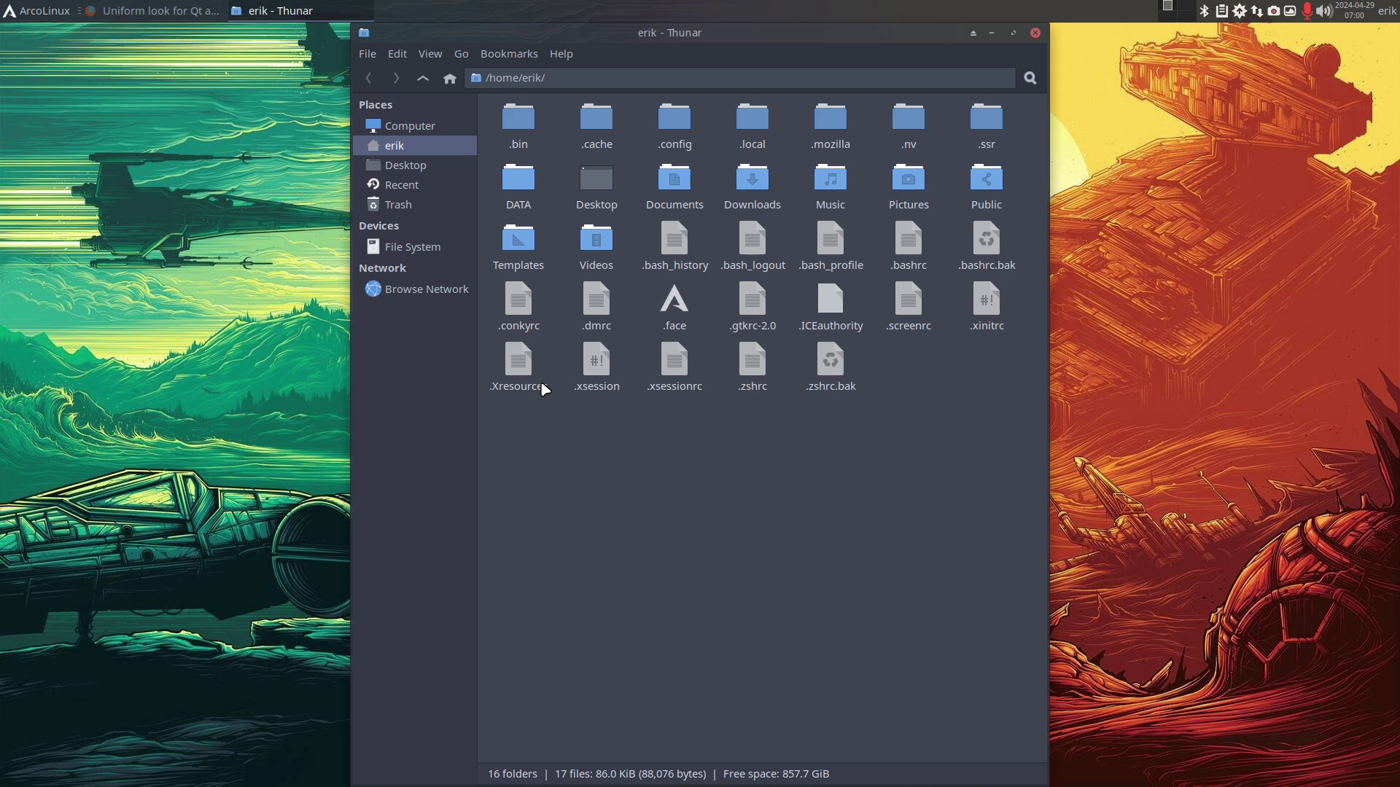
double_click(678, 127)
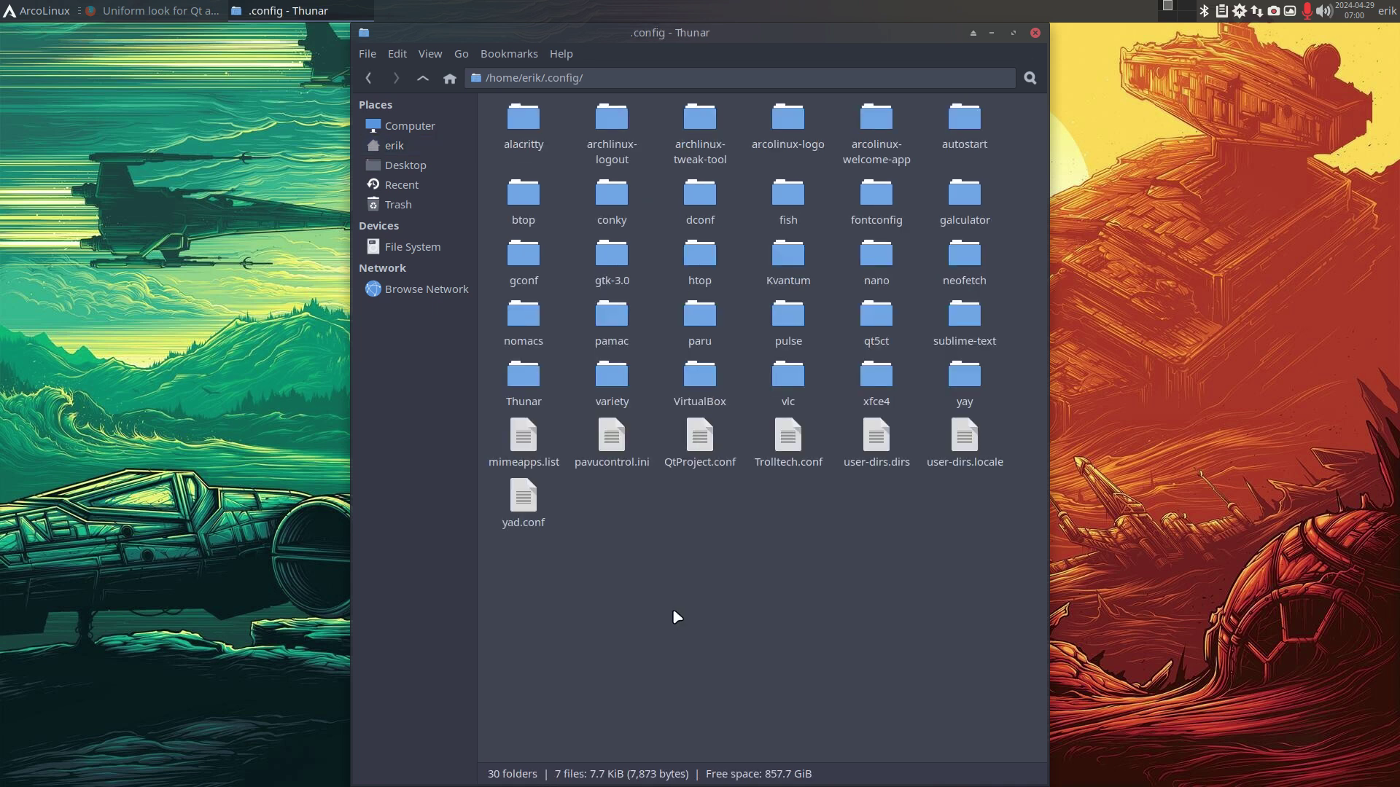
left_click(784, 264)
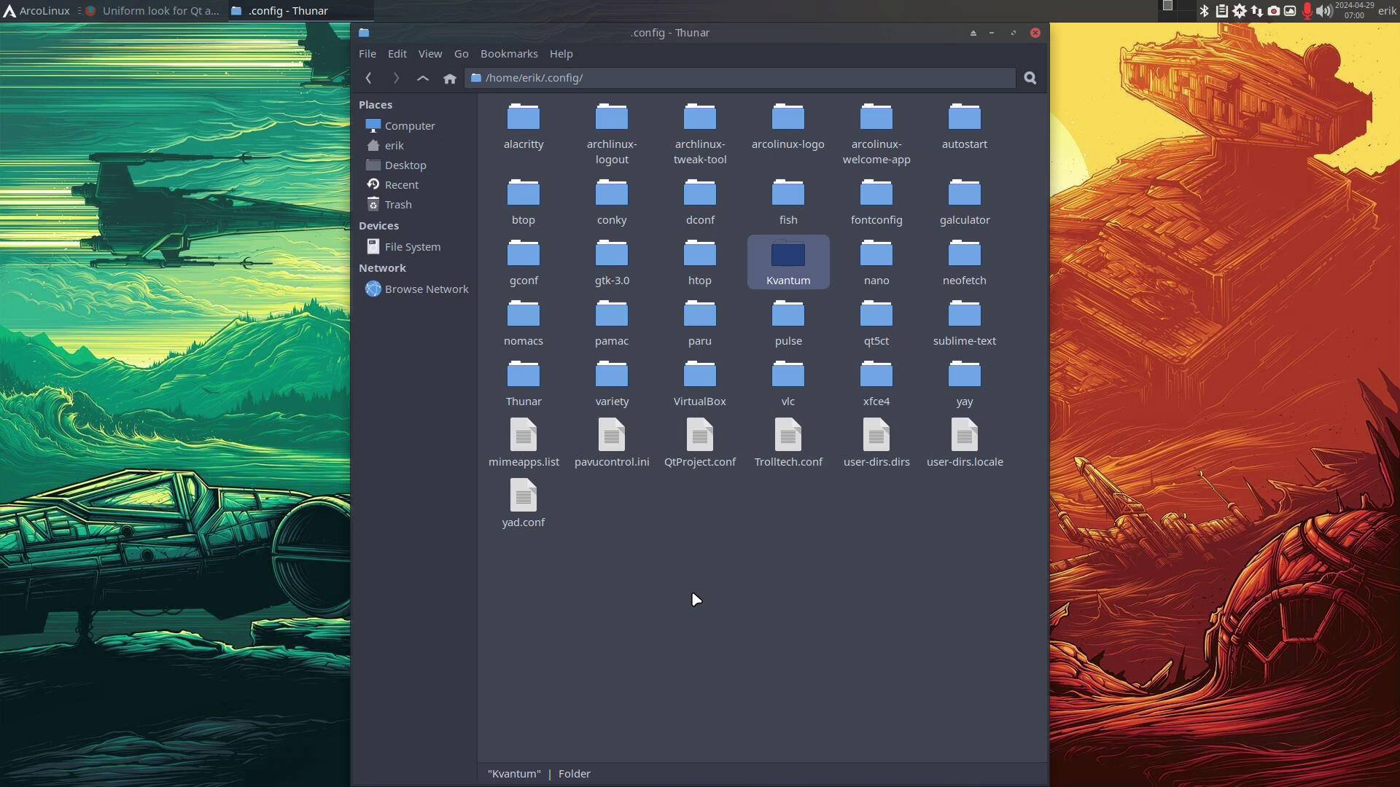
key("F2")
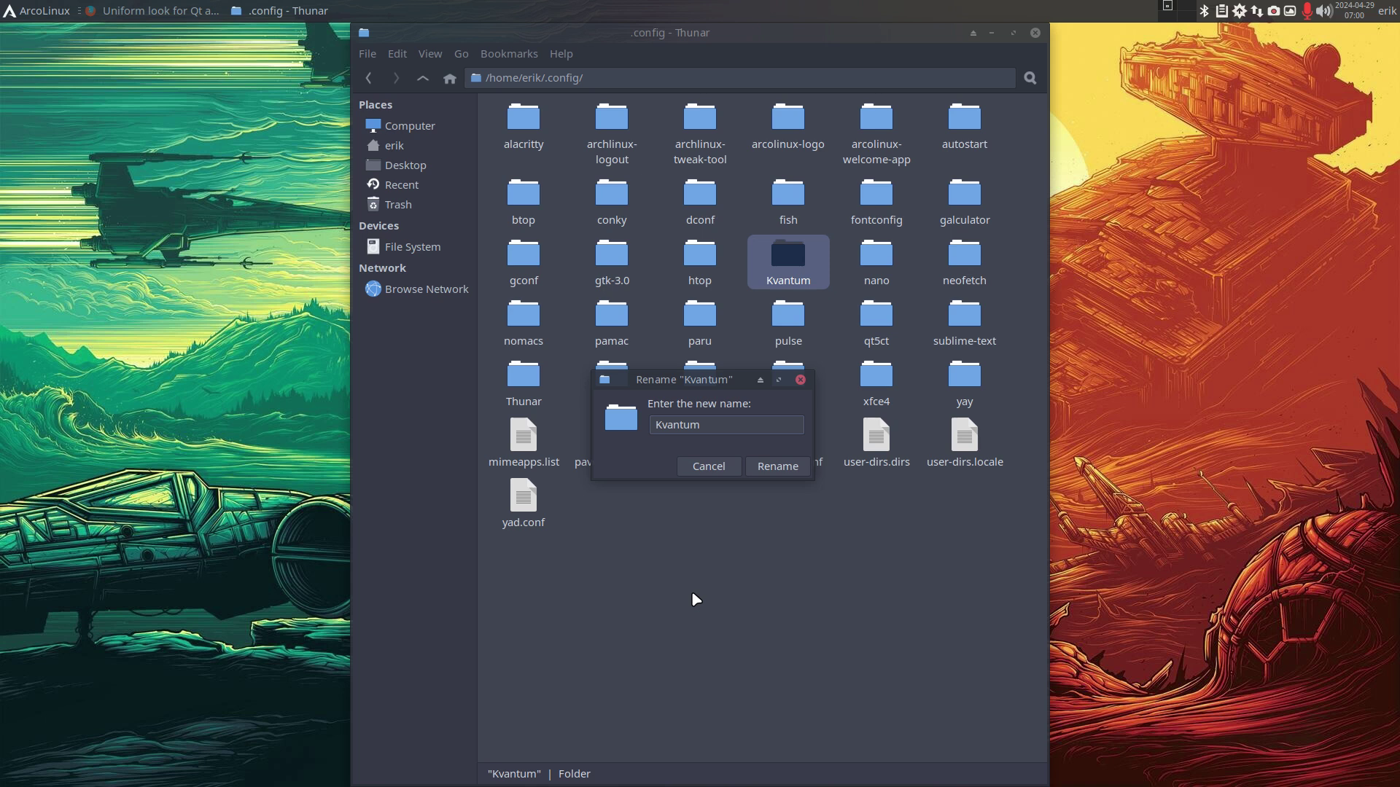
type("-old")
key("Return")
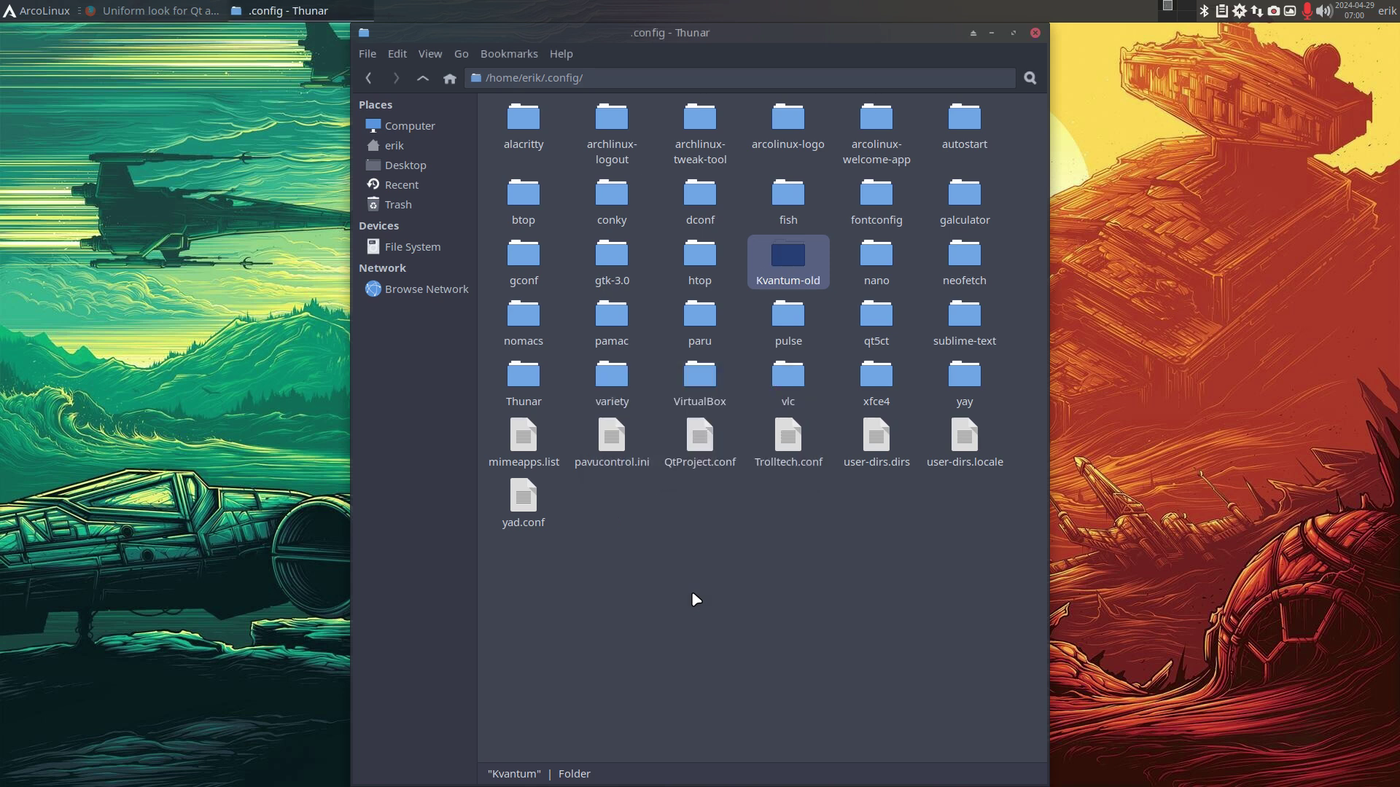
left_click(660, 648)
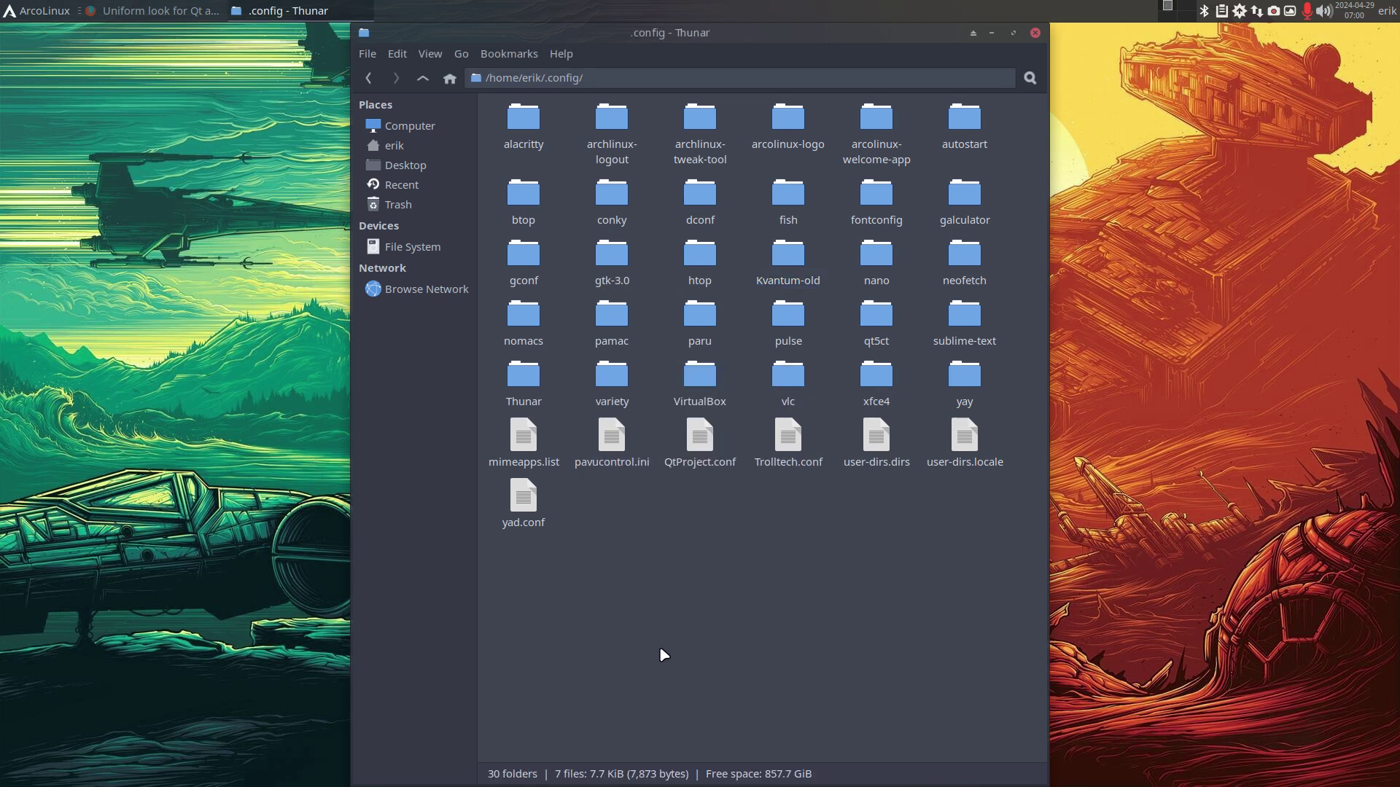
Step: In a new terminal, tab-complete 'sudo pacman -S arcolinux-kv' to list the arcolinux-kvantum packages
key("super+Return")
type("usd")
key("BackSpace")
key("BackSpace")
key("BackSpace")
type("sudo pacman -S ")
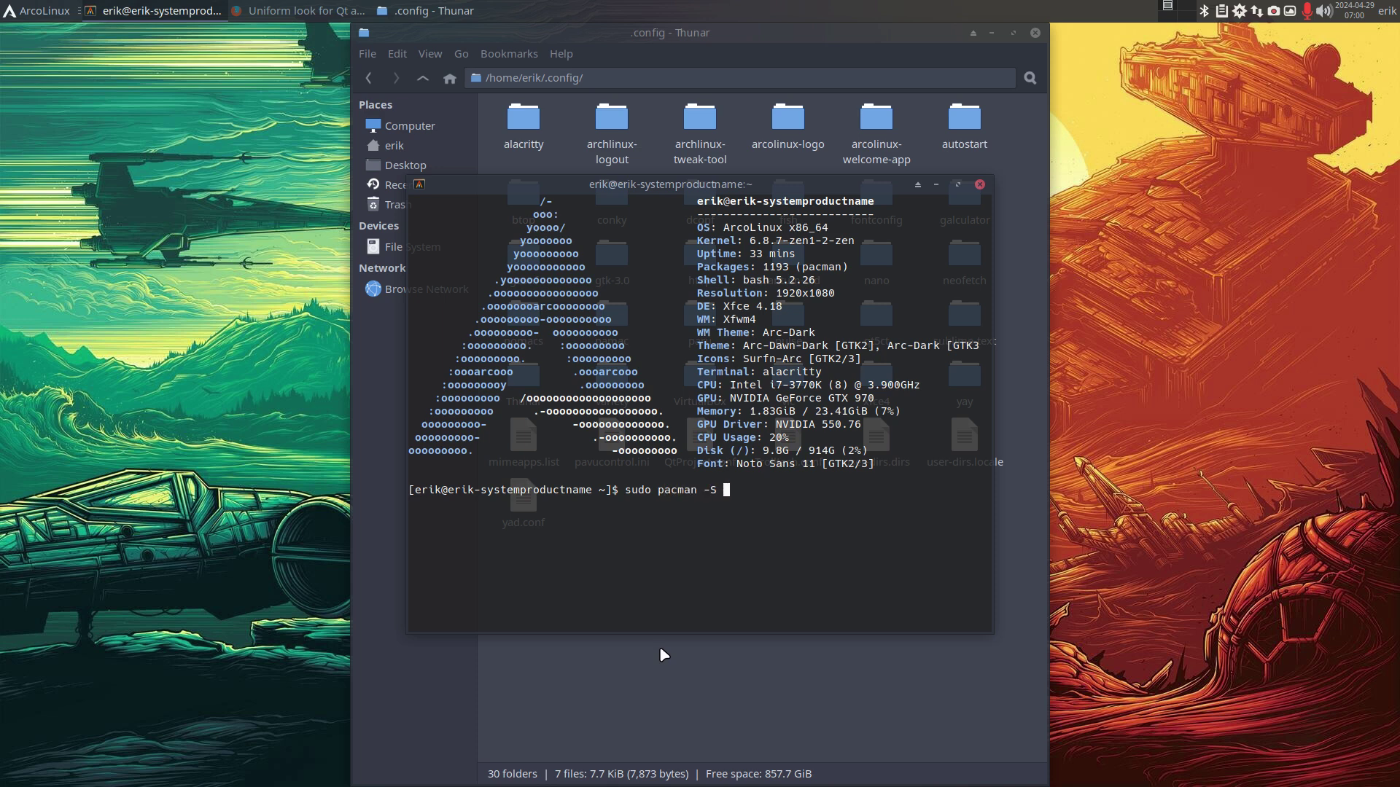
type("arcolinux-kv")
key("Tab")
key("Tab")
key("Tab")
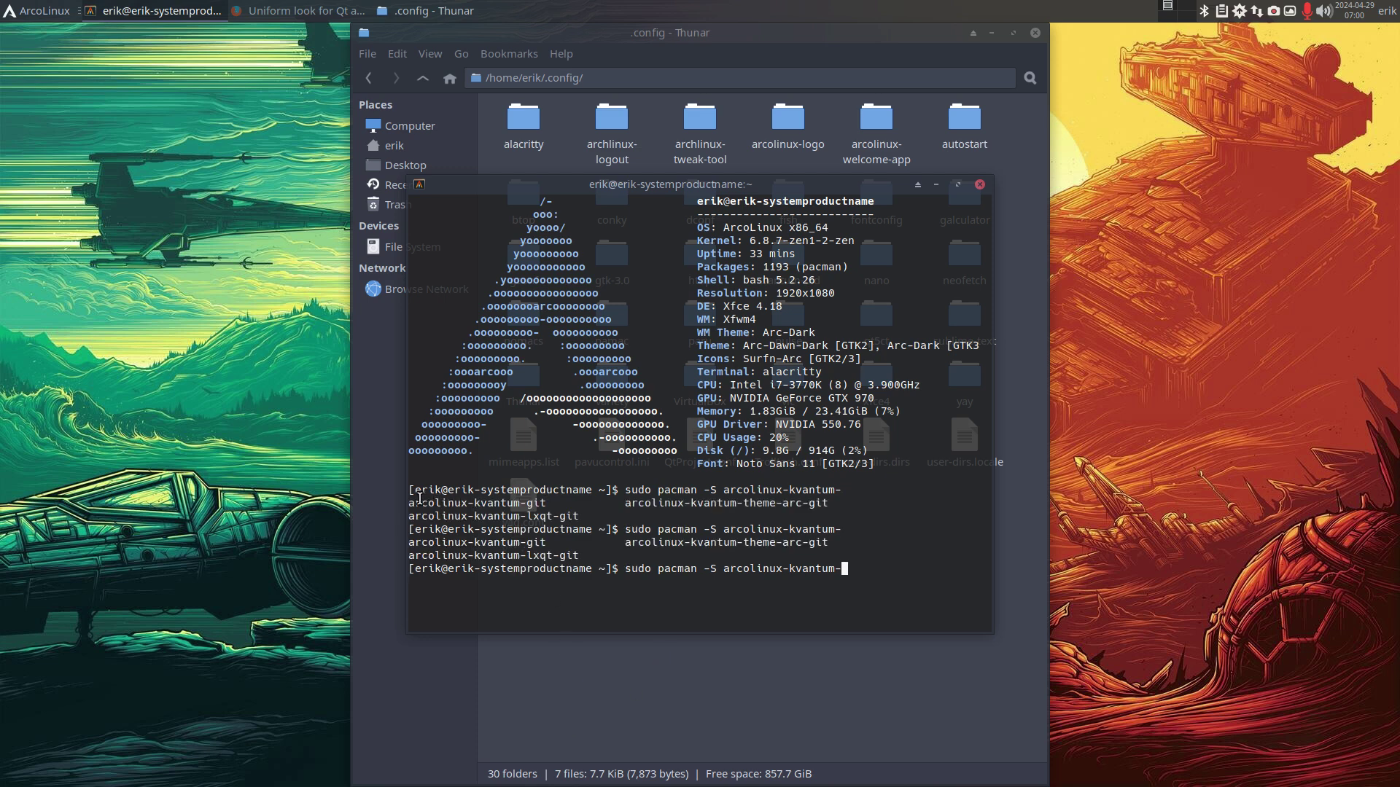
Step: Edit the pacman command, trying -R kvantum-qt5-git before returning to an arcolinux package name
left_click_drag(528, 503, 546, 503)
key("BackSpace")
key("BackSpace")
key("BackSpace")
key("BackSpace")
key("BackSpace")
key("BackSpace")
key("BackSpace")
key("BackSpace")
key("BackSpace")
key("BackSpace")
key("BackSpace")
key("BackSpace")
key("BackSpace")
key("BackSpace")
key("BackSpace")
key("BackSpace")
key("BackSpace")
key("BackSpace")
key("BackSpace")
key("BackSpace")
type("r")
key("BackSpace")
key("BackSpace")
type("R kvantum-qt5-git")
key("BackSpace")
key("BackSpace")
key("BackSpace")
key("BackSpace")
key("BackSpace")
key("BackSpace")
key("BackSpace")
key("BackSpace")
key("BackSpace")
key("BackSpace")
key("BackSpace")
key("BackSpace")
key("BackSpace")
key("BackSpace")
key("BackSpace")
key("BackSpace")
type("arcolinux-kv")
Step: Tab-complete the name to arcolinux-keyring, then close the terminal
key("BackSpace")
type("e")
key("Tab")
key("BackSpace")
key("BackSpace")
key("BackSpace")
key("BackSpace")
key("BackSpace")
key("BackSpace")
key("BackSpace")
key("Tab")
left_click(979, 185)
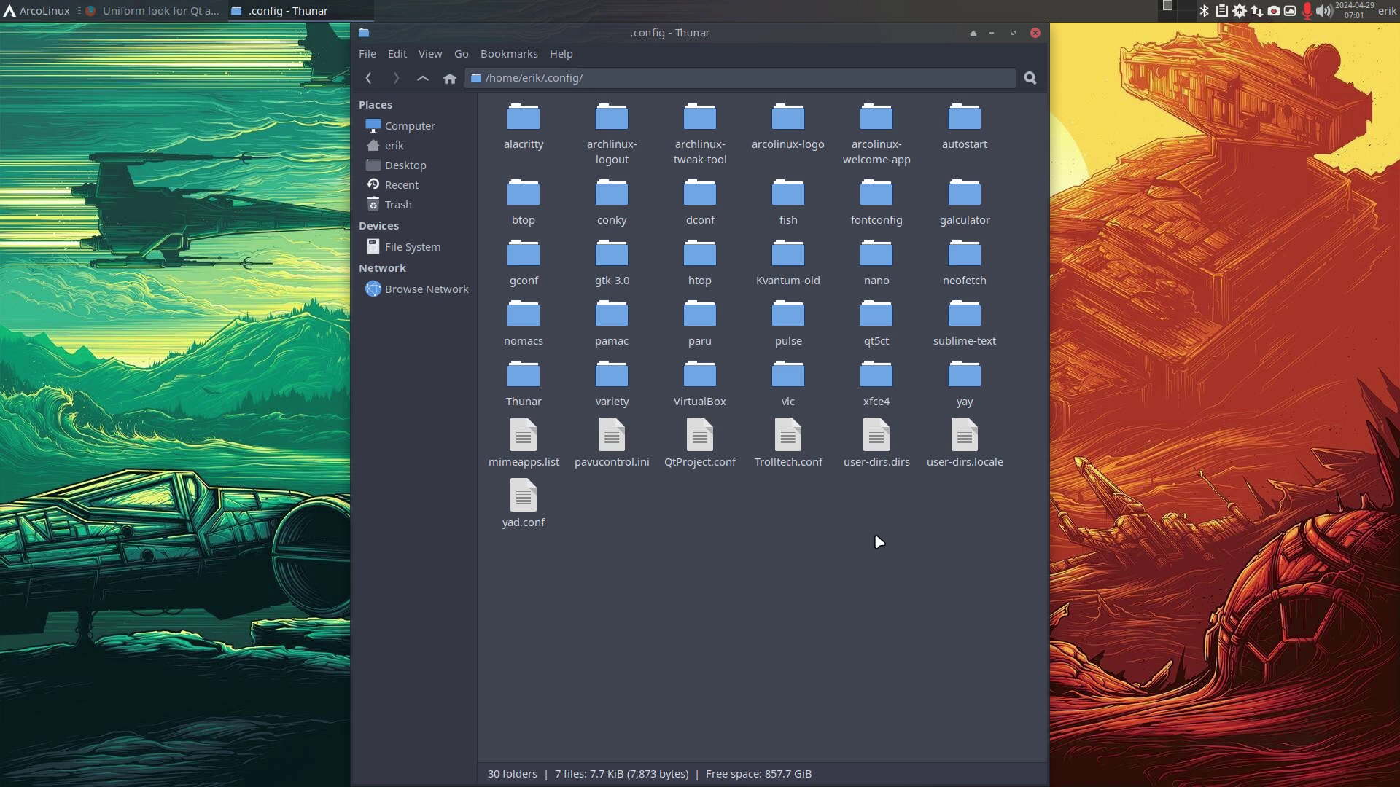
Step: Select the Kvantum-old folder and launch SimpleScreenRecorder from the launcher
left_click(809, 274)
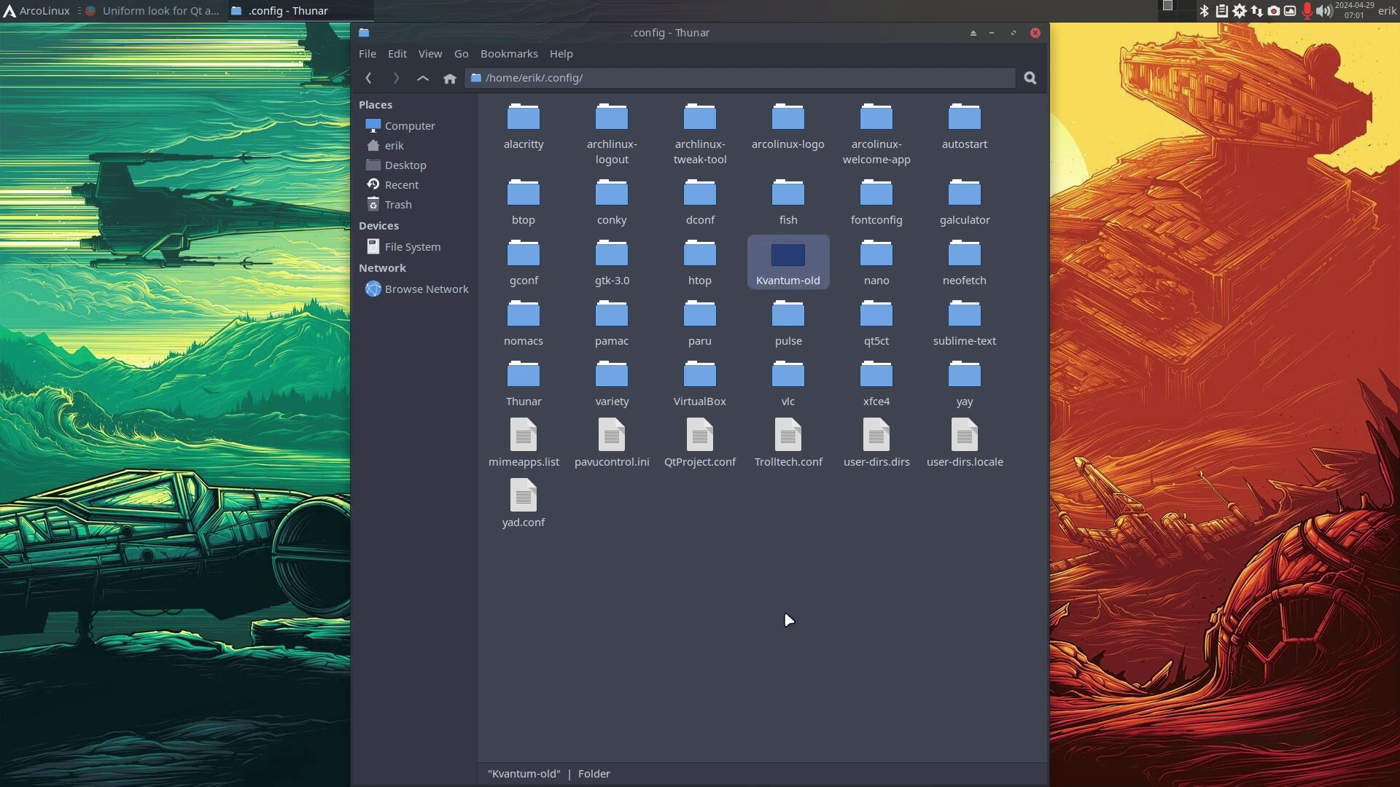
key("super+shift+Return")
type("sim")
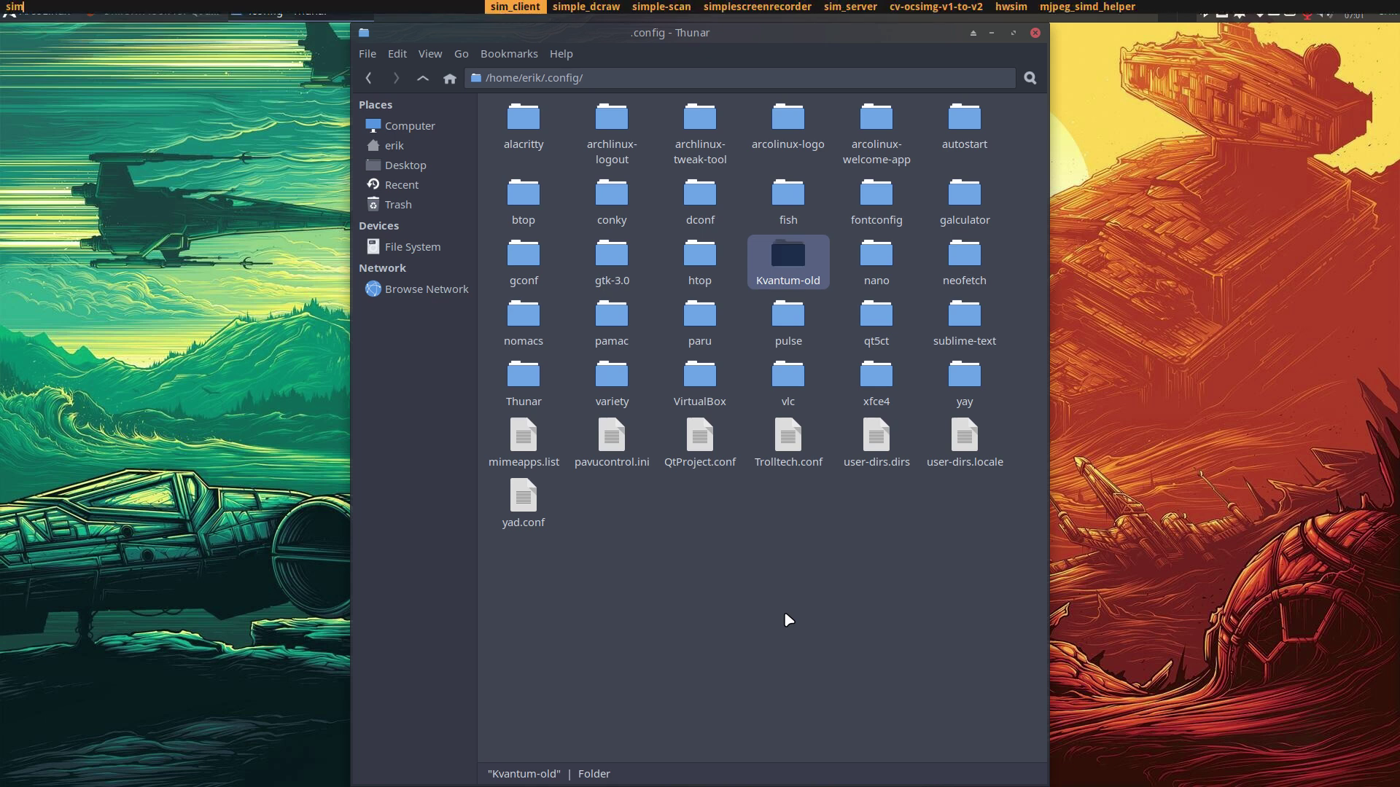
key("Right")
key("Right")
key("Right")
key("Return")
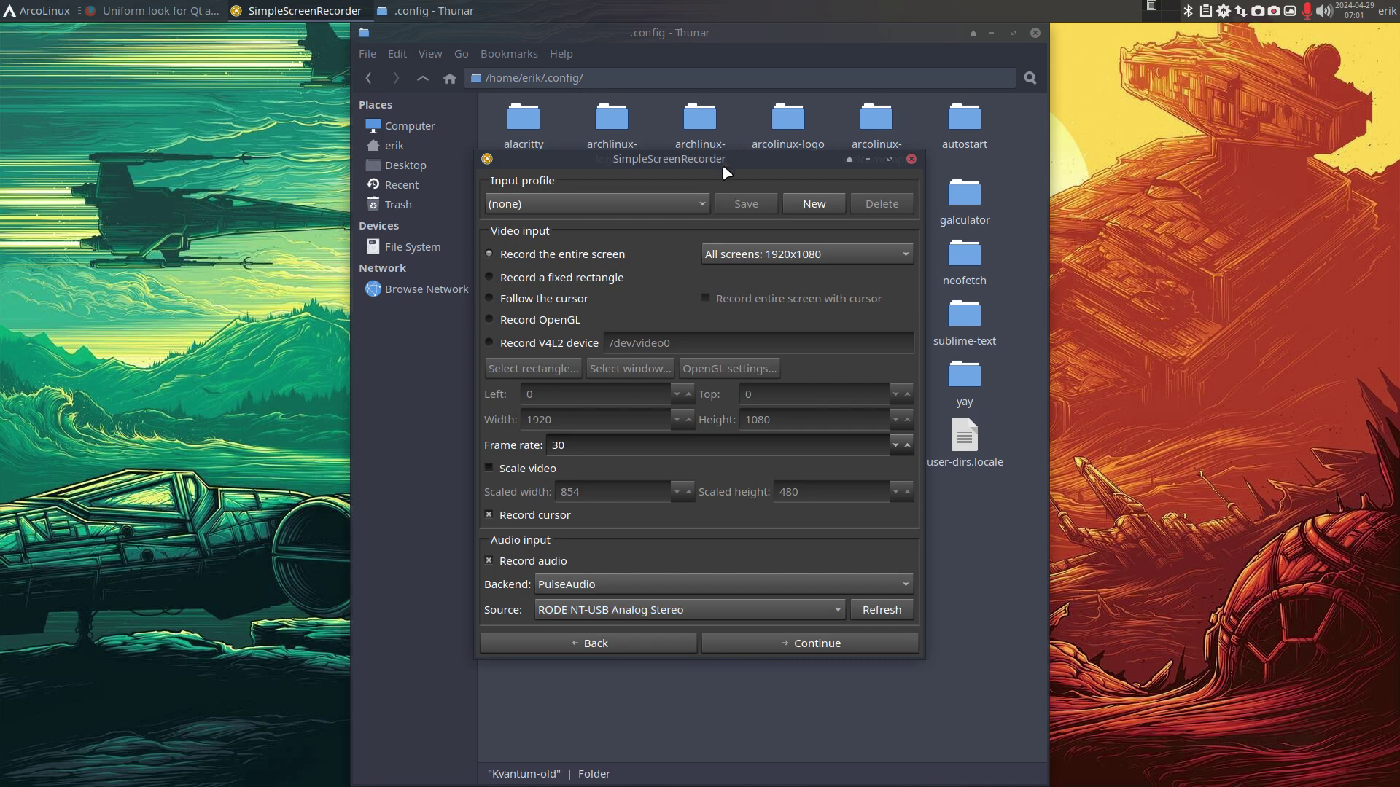
Step: Move the recorder to the left and VirtualBox Manager lower, then open and dismiss the applications menu
left_click_drag(721, 159, 302, 189)
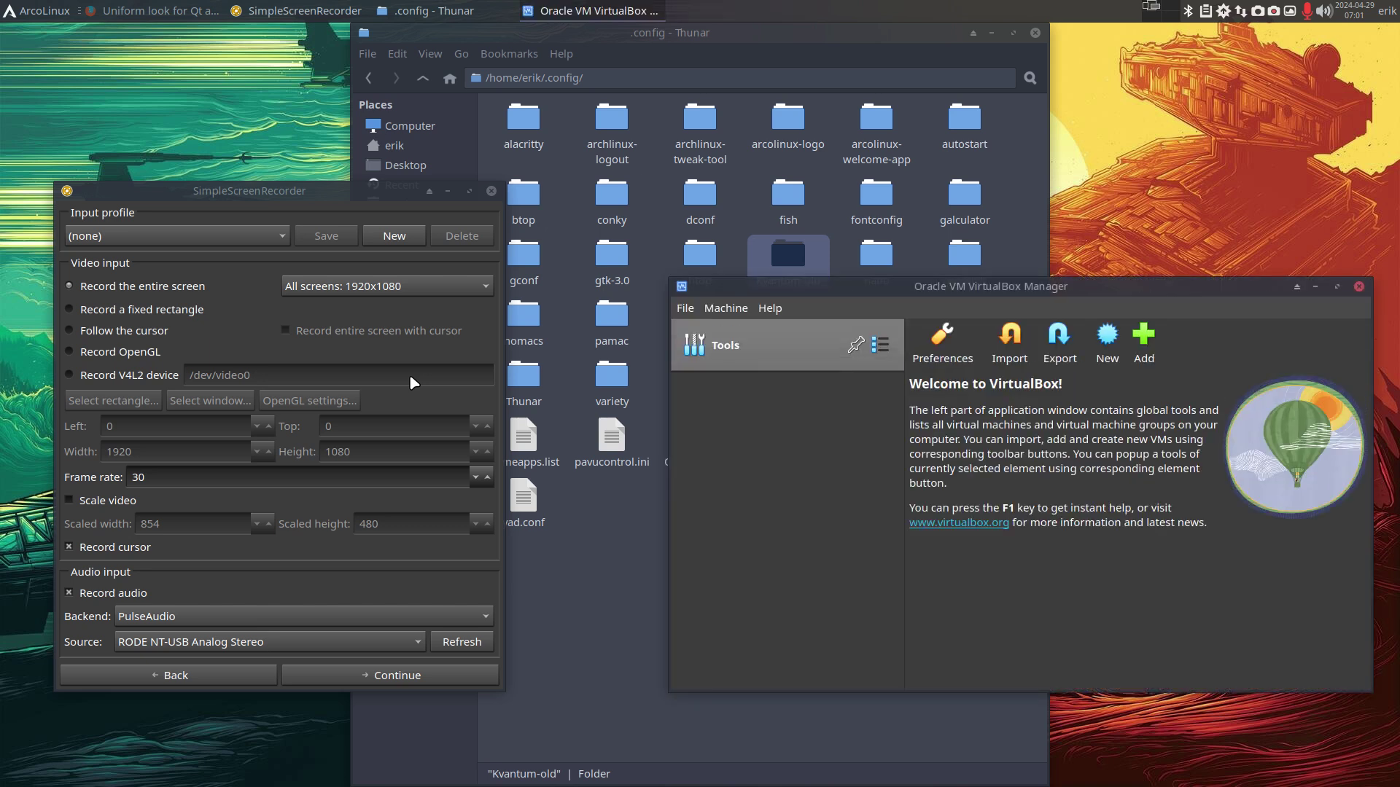
left_click_drag(1057, 287, 1050, 350)
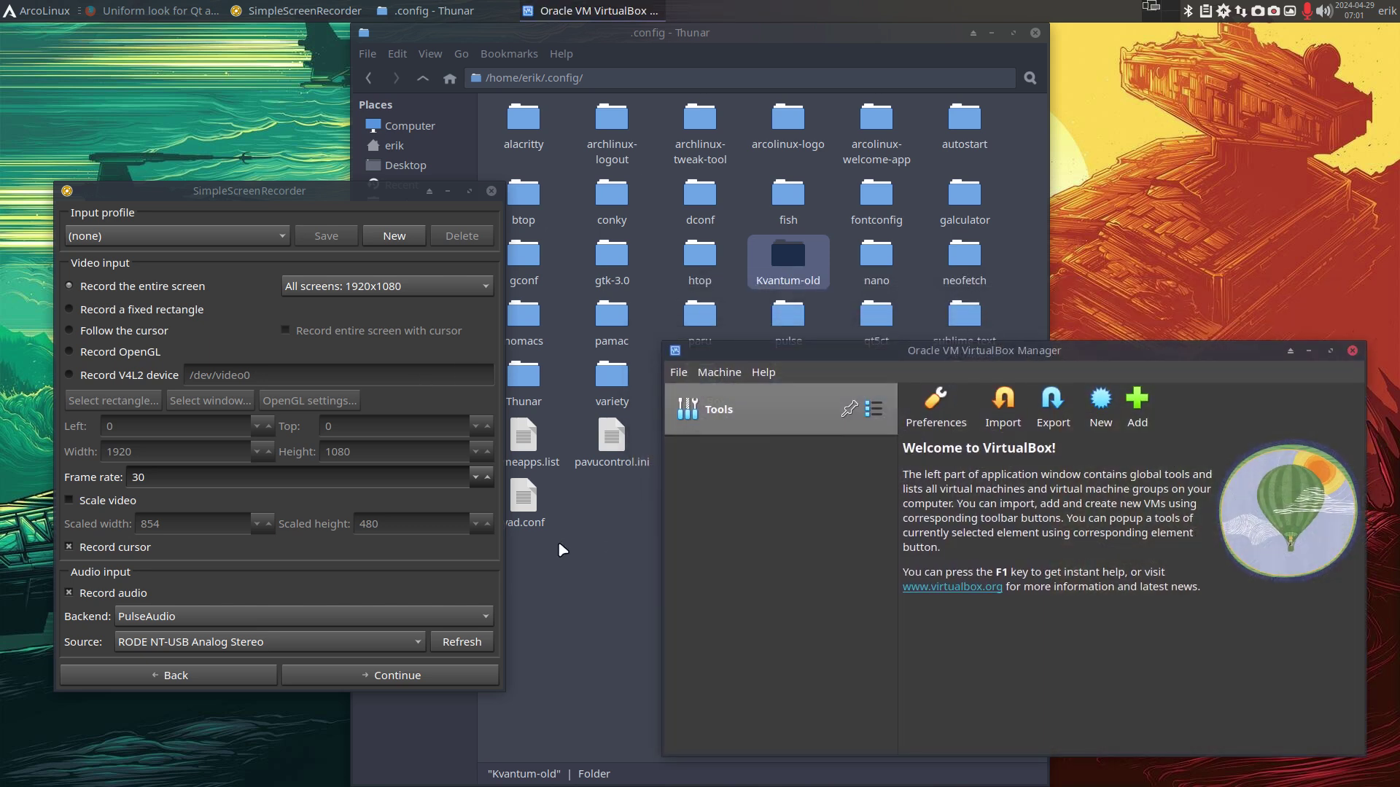
left_click(15, 14)
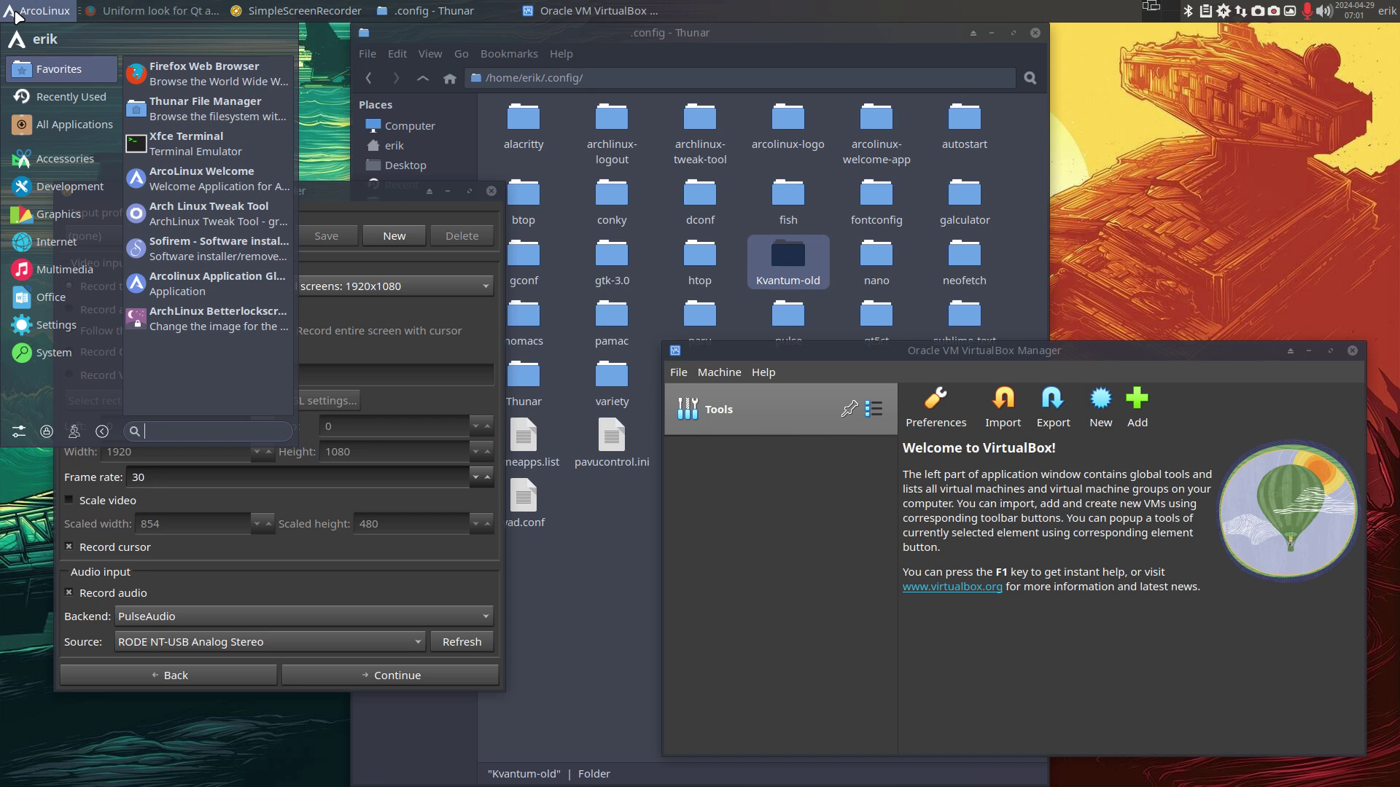
left_click(662, 37)
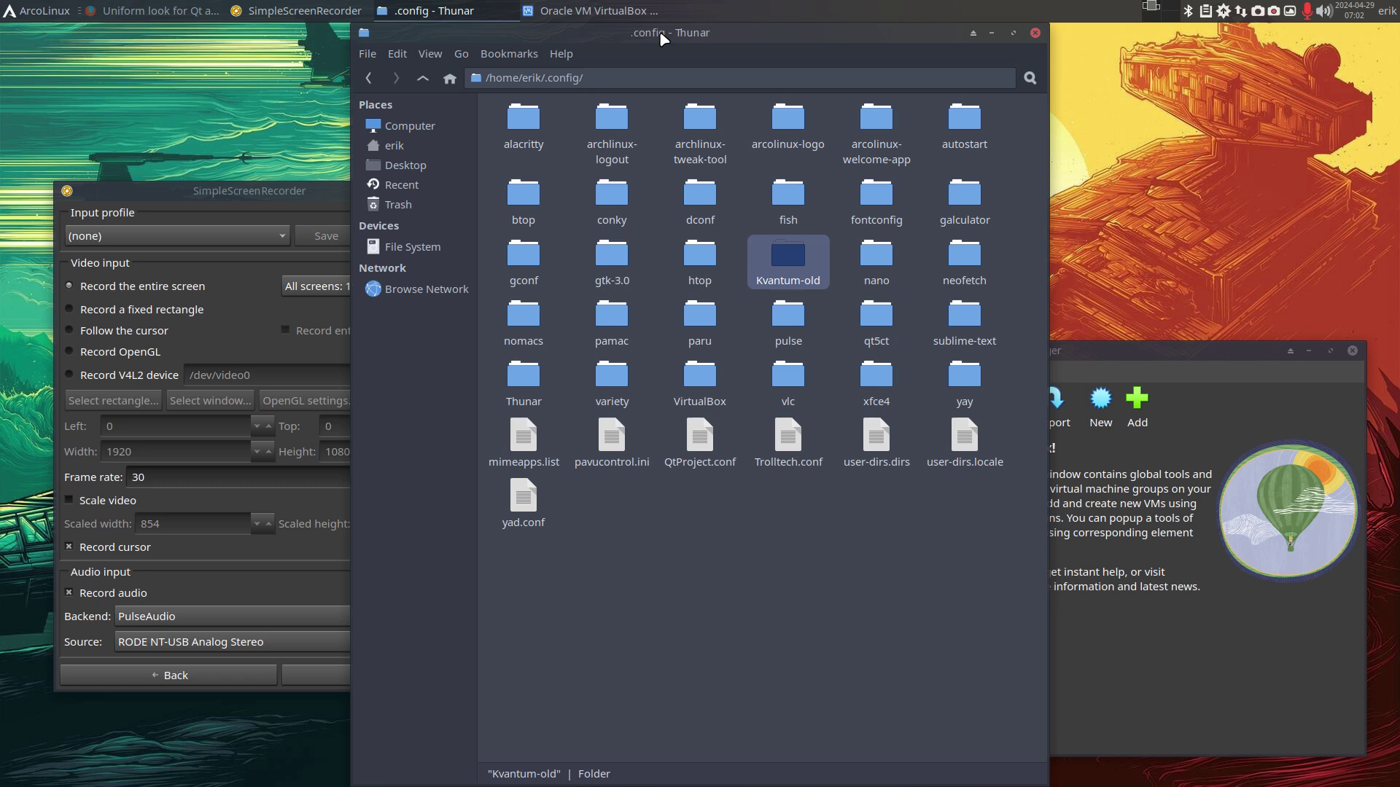
Step: Launch Kvantum Manager by searching 'kva', then expand Application Themes and Configure Active Theme
left_click(37, 12)
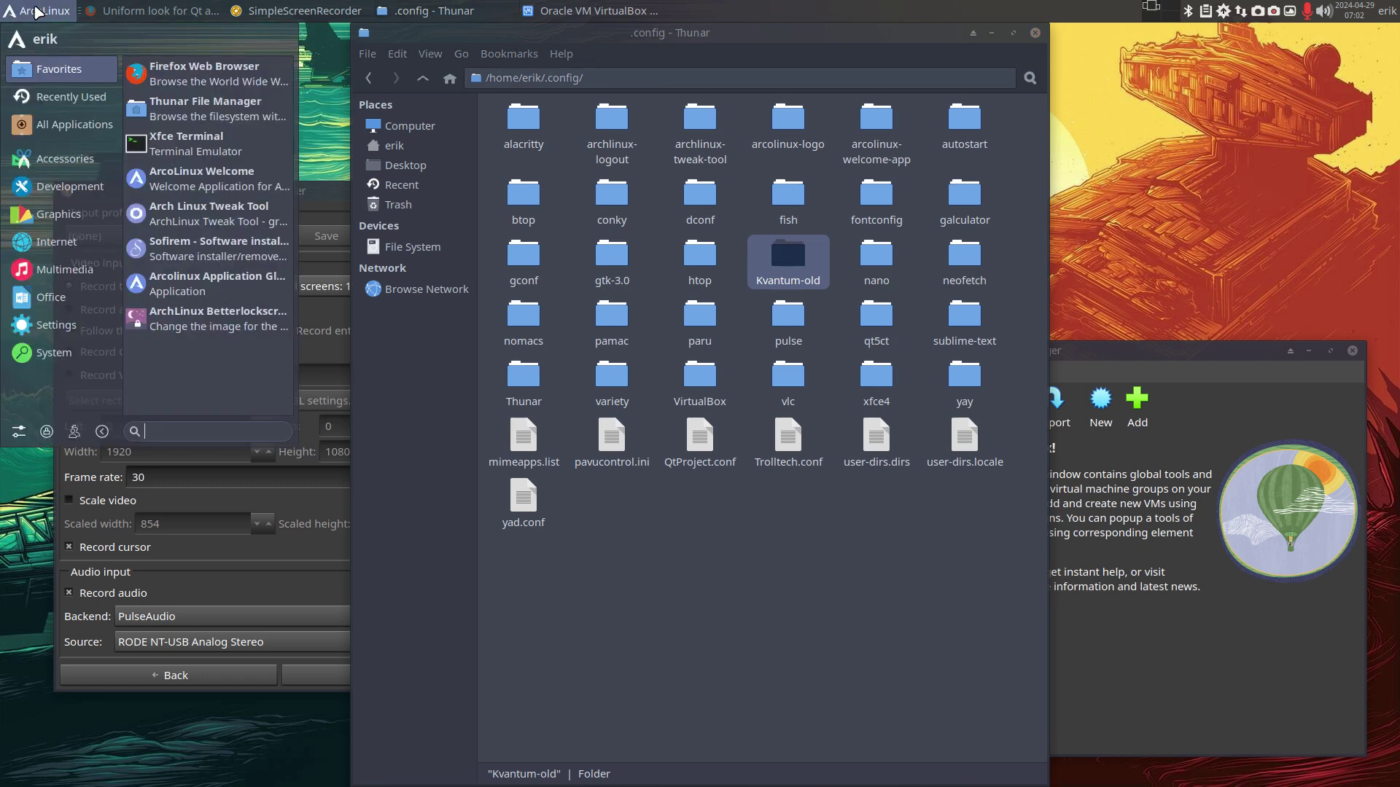
type("kva")
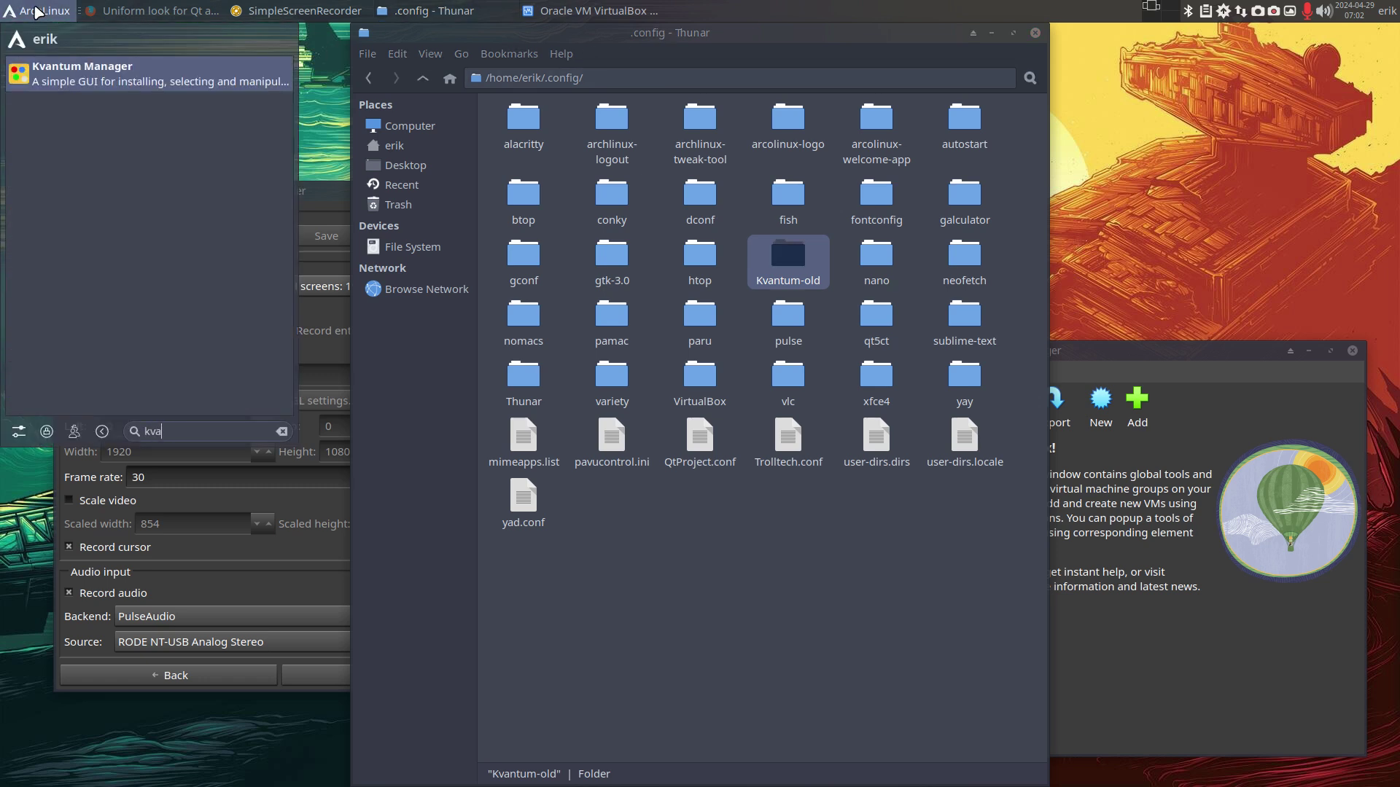
key("Return")
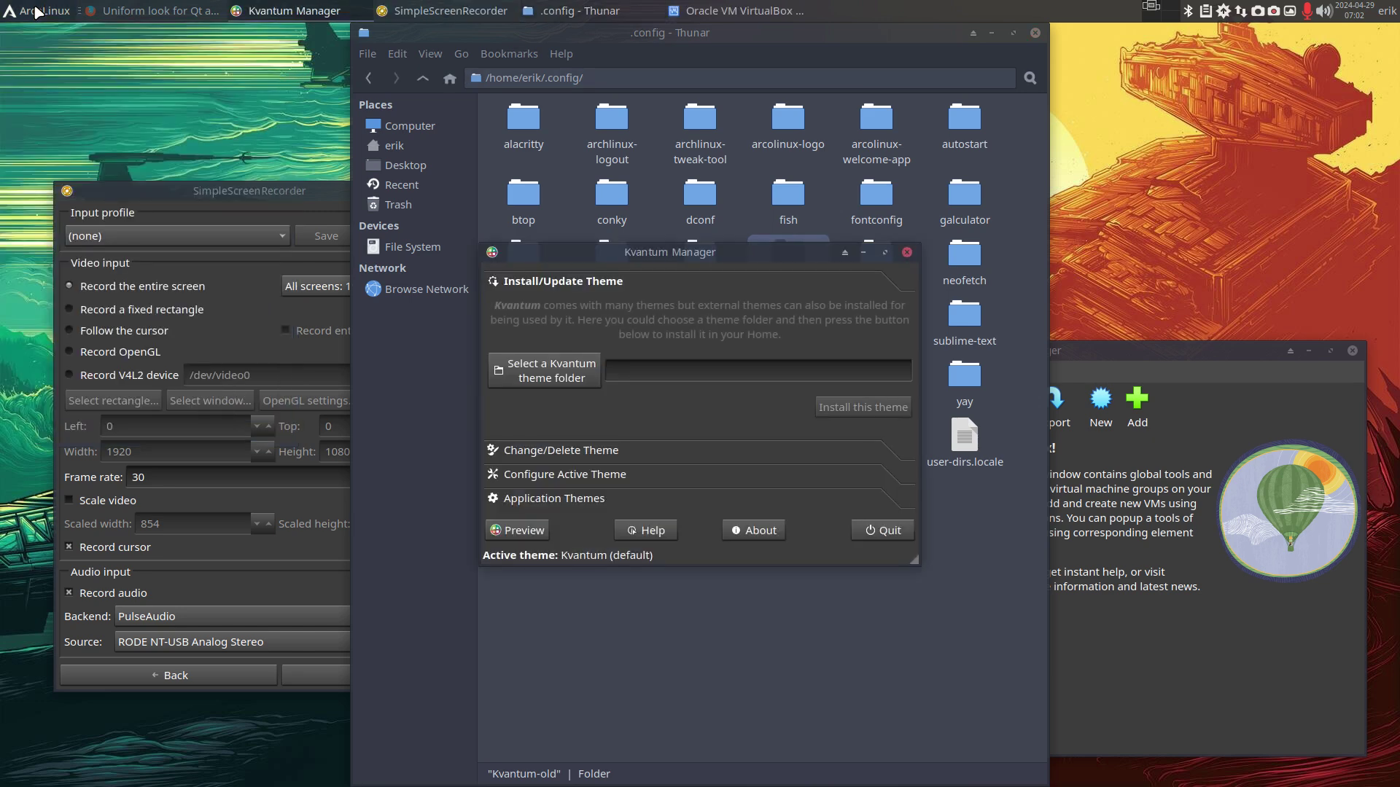
left_click_drag(715, 251, 490, 296)
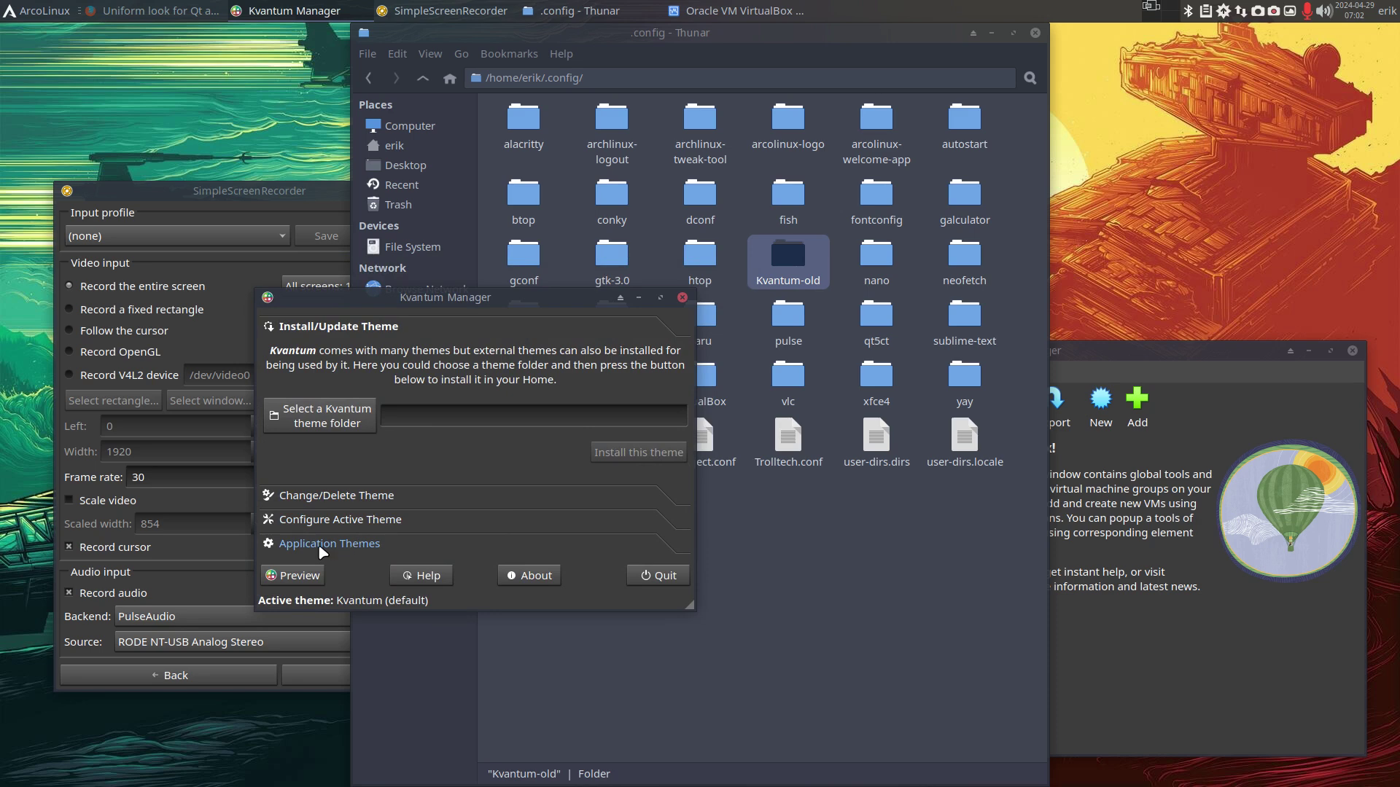
left_click(377, 544)
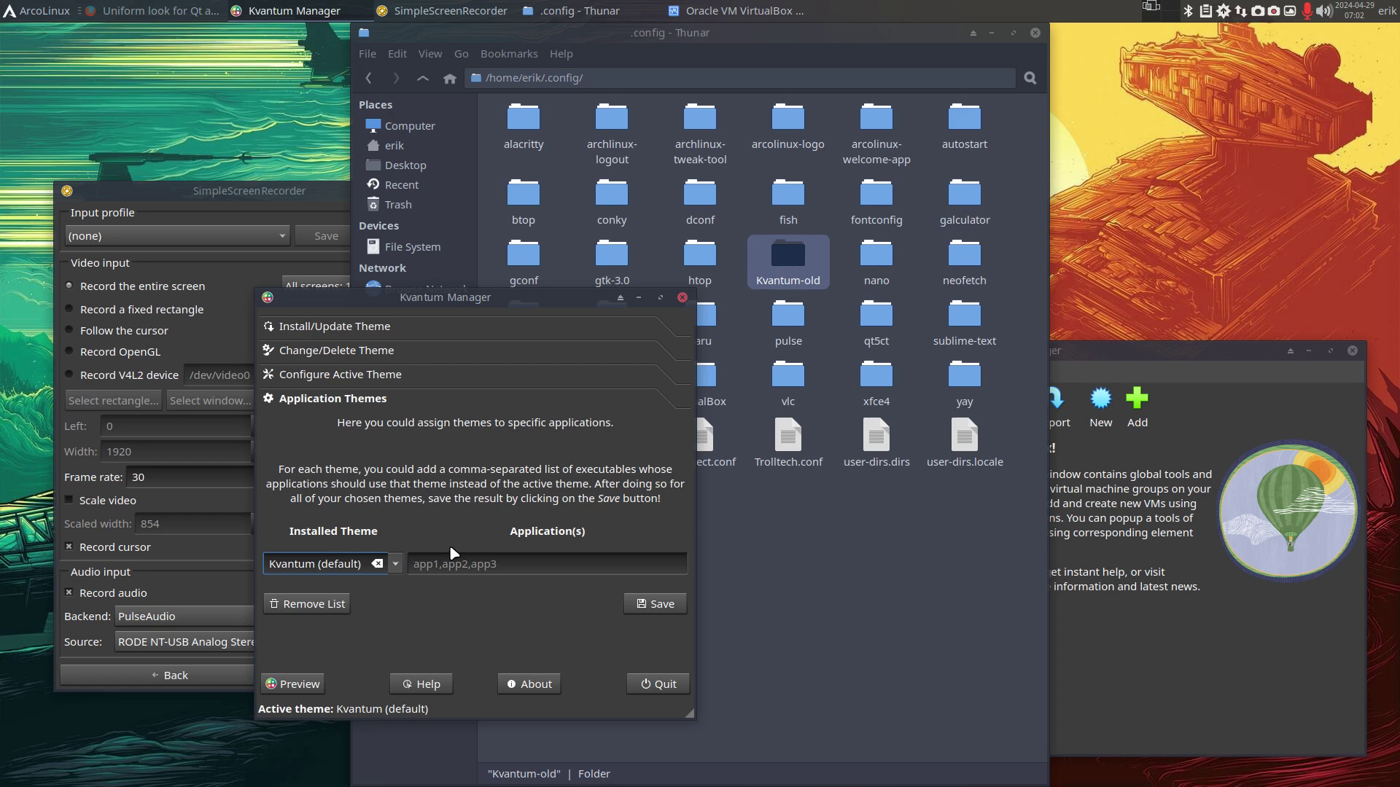
left_click(323, 375)
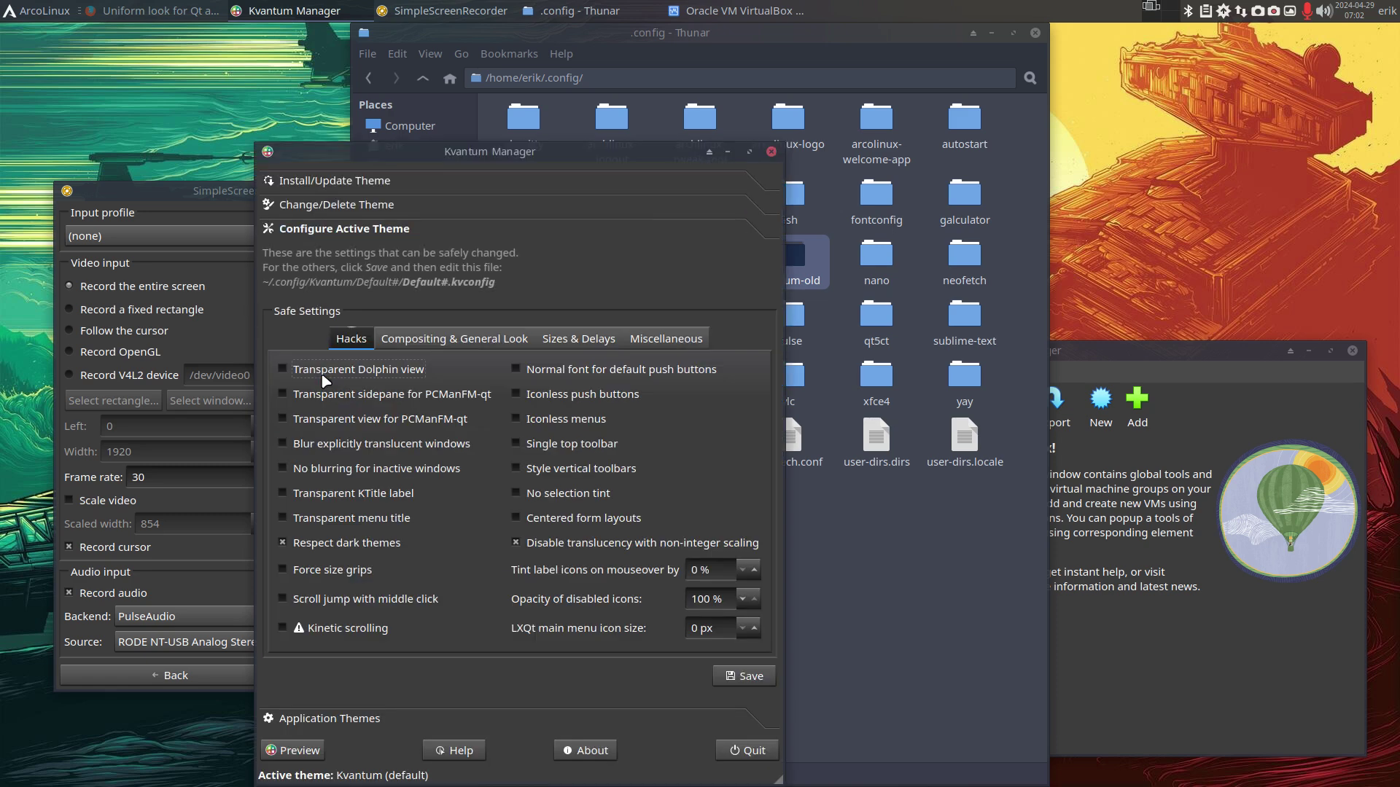
Step: Apply the Arc theme from the Change/Delete Theme section
left_click(335, 205)
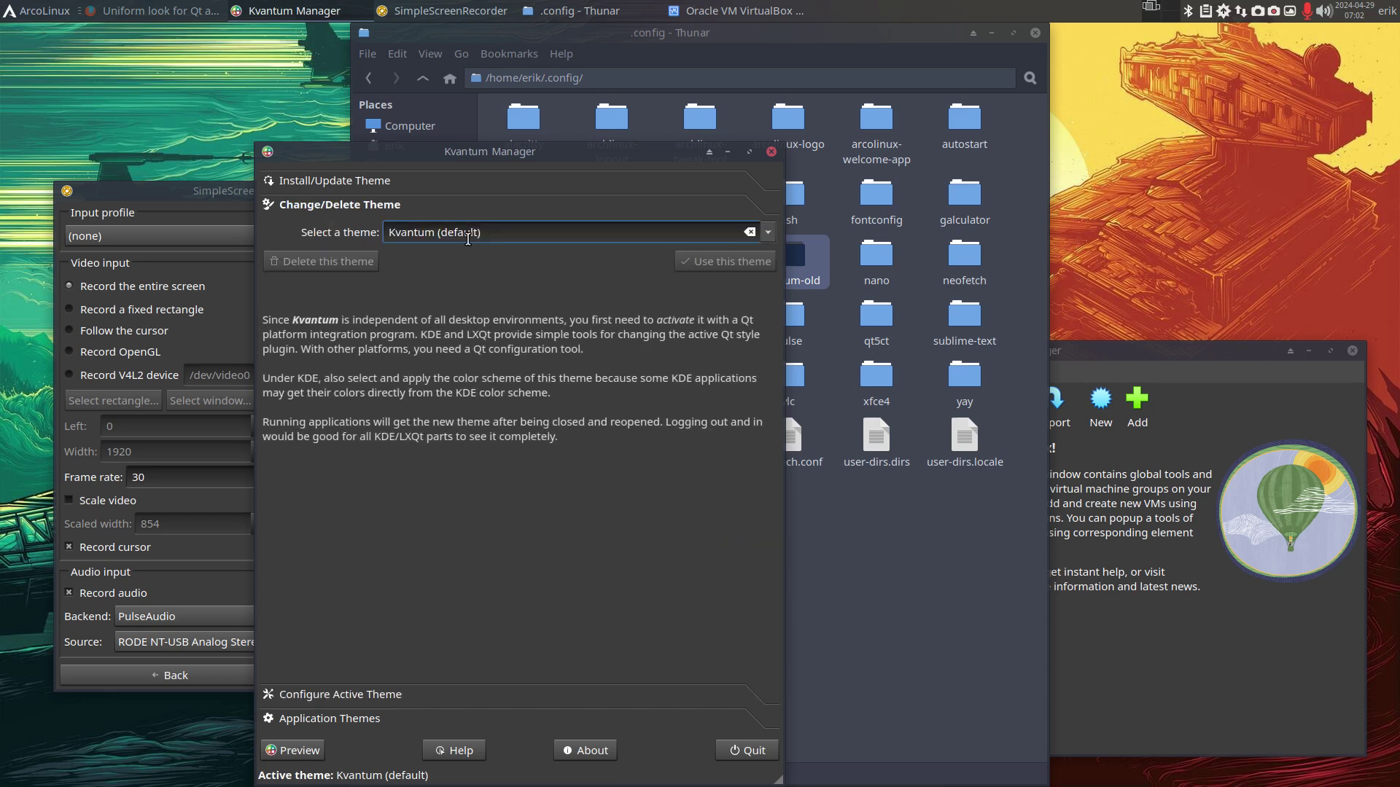
left_click(768, 232)
left_click(622, 286)
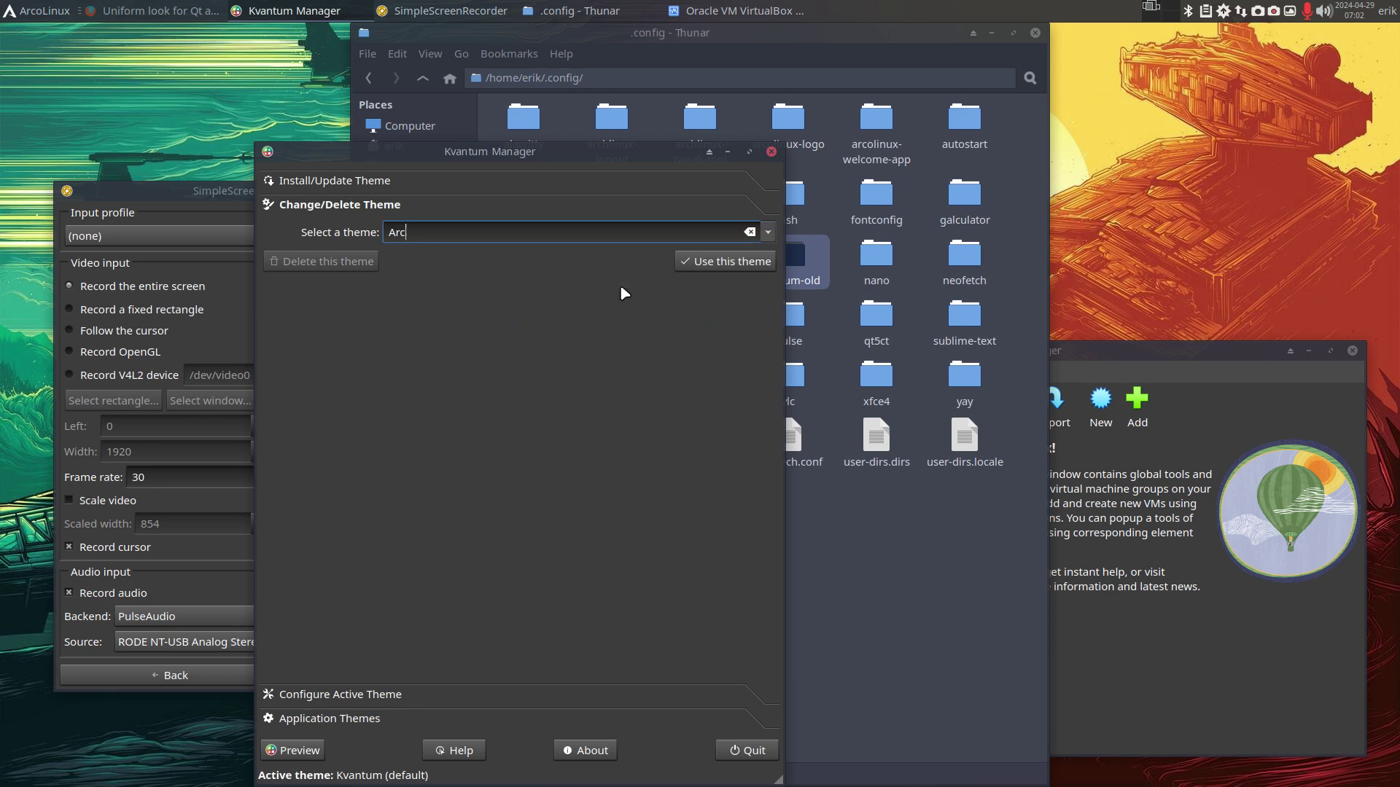
left_click(733, 261)
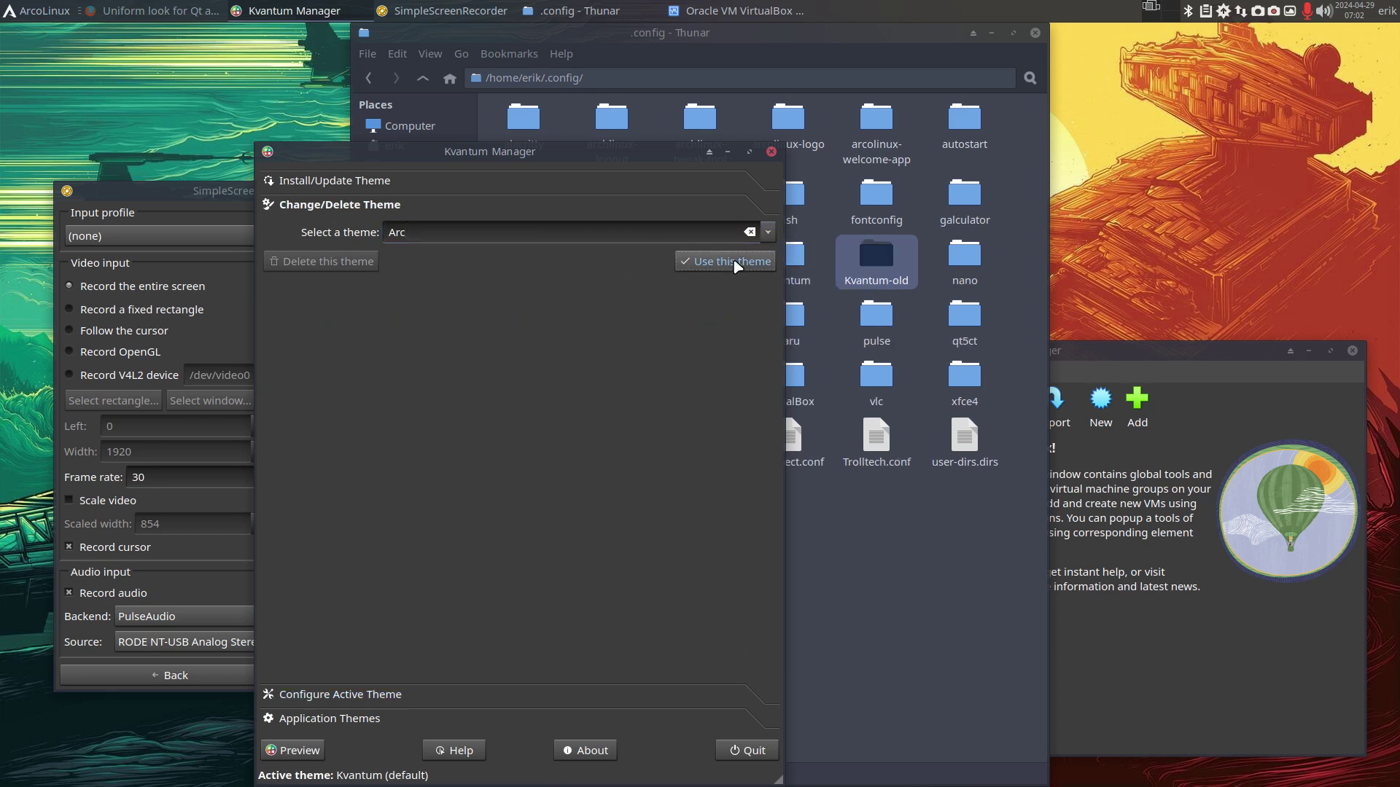
left_click_drag(577, 144, 609, 135)
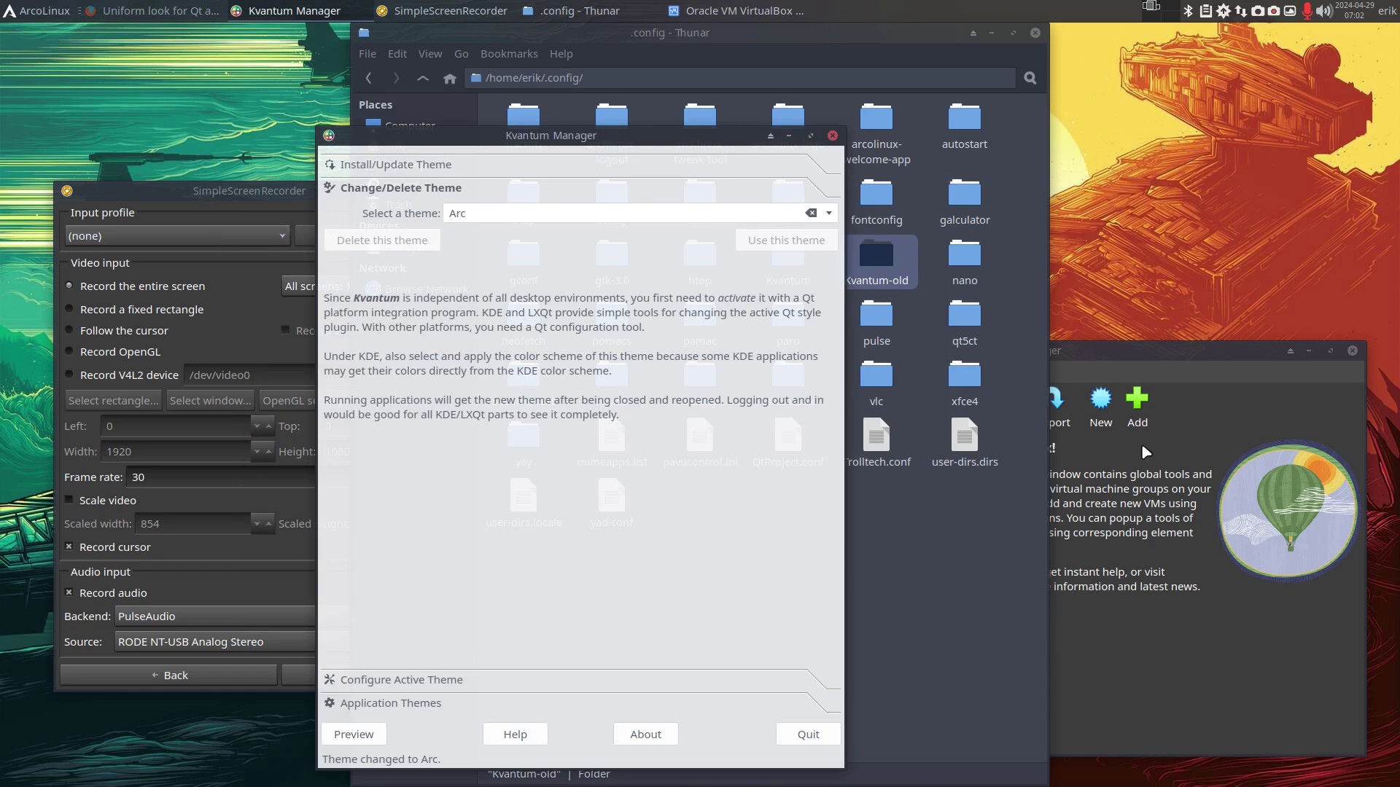
Step: Choose ArcDark from the installed themes and apply it
left_click(829, 214)
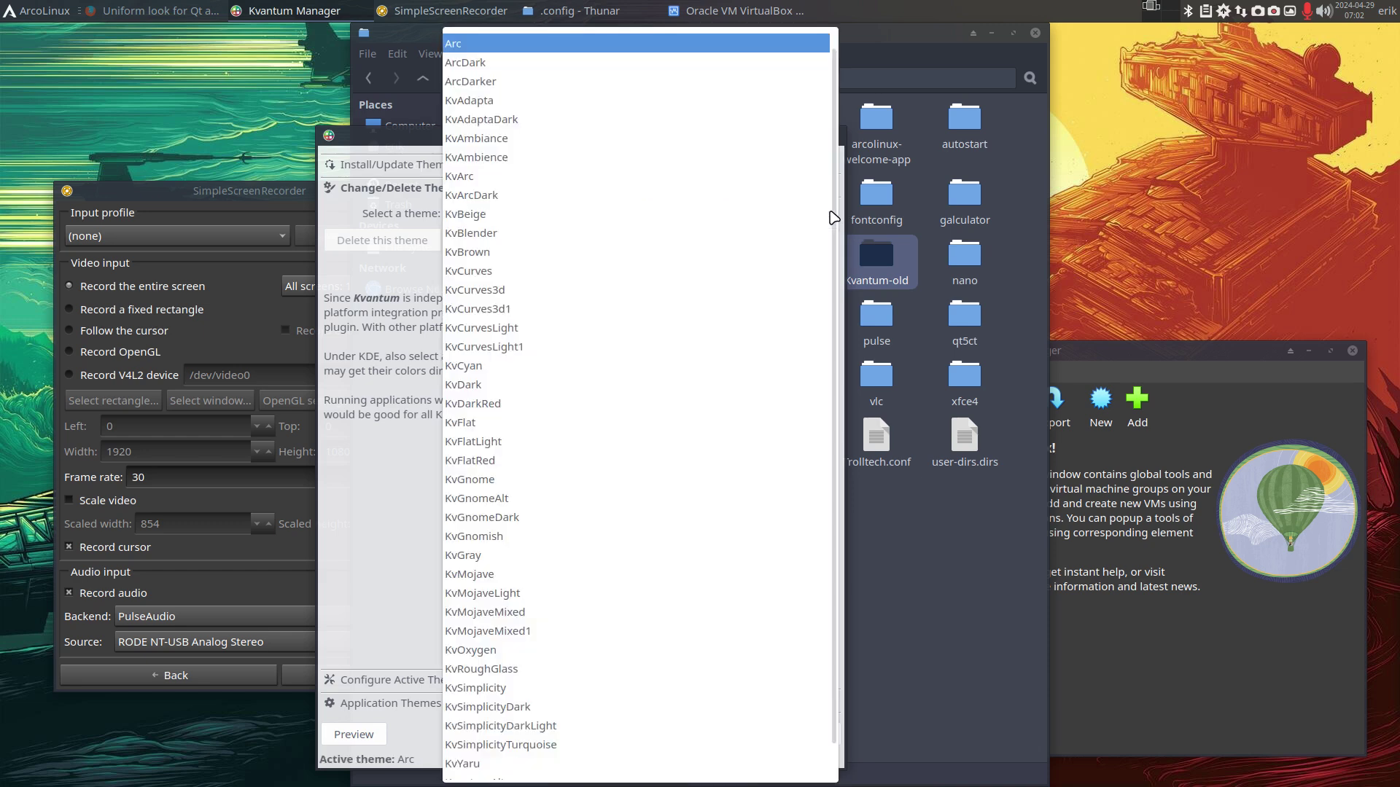
left_click(589, 64)
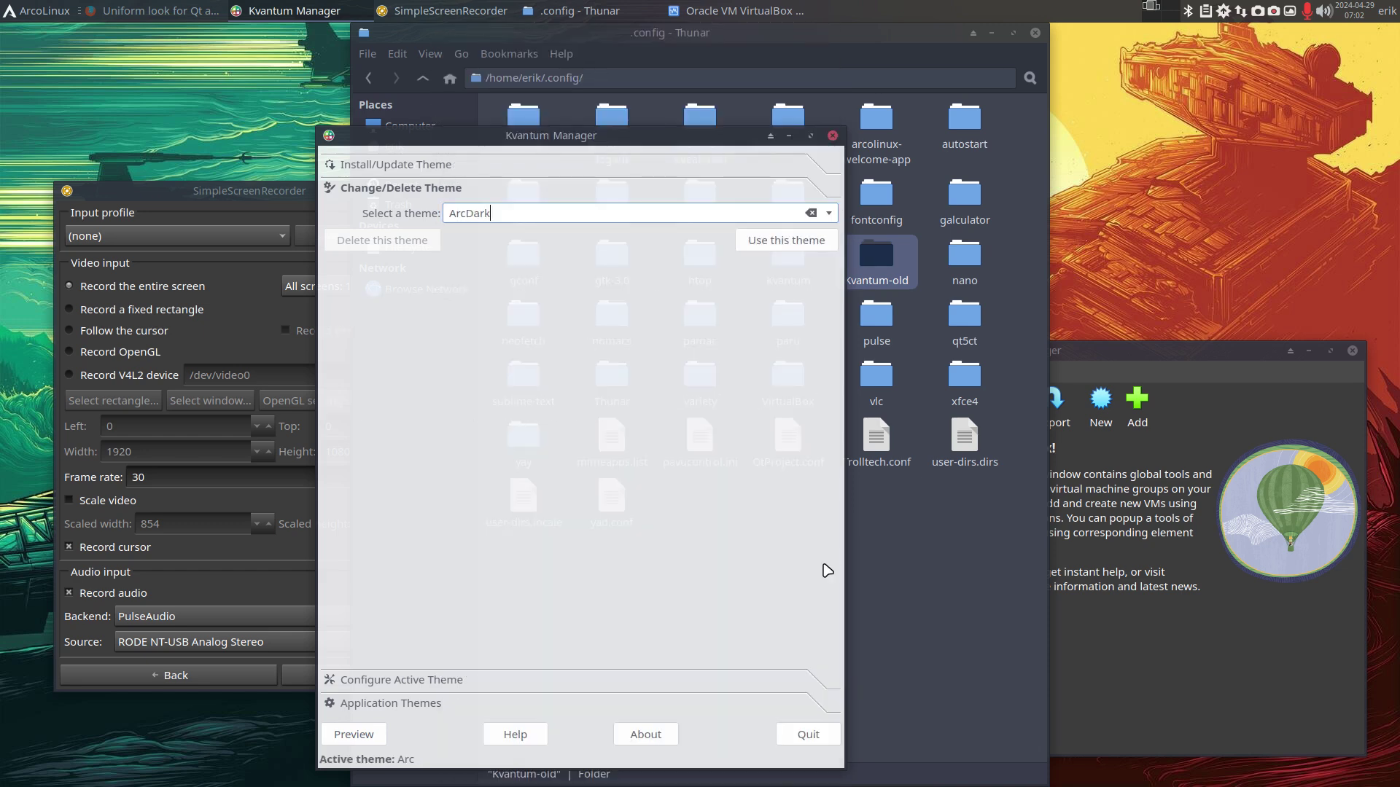
left_click(781, 241)
left_click_drag(694, 140, 500, 156)
Step: Open kvantum.kvconfig from the Kvantum folder in Sublime Text and move the editor to the lower right
double_click(788, 255)
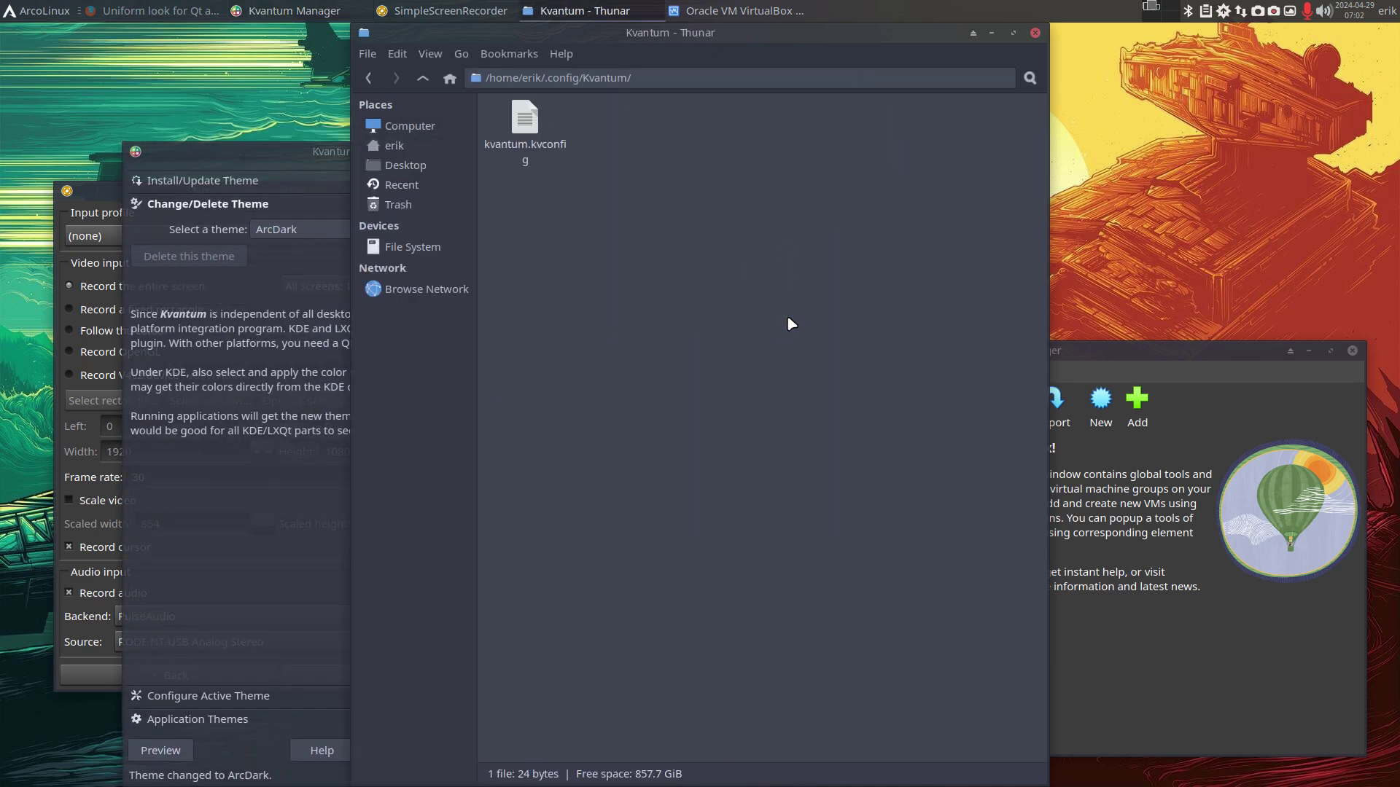
double_click(508, 131)
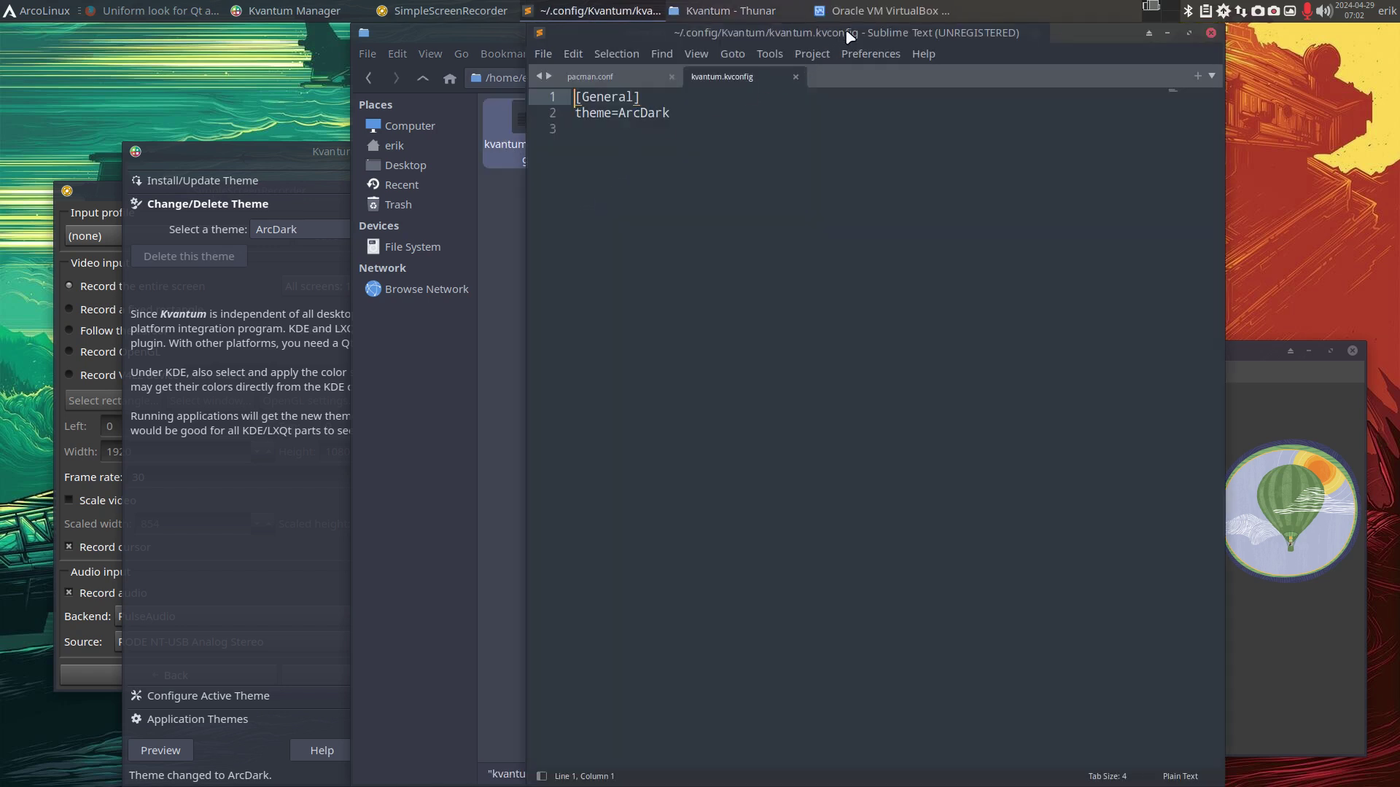
left_click_drag(850, 37, 1395, 665)
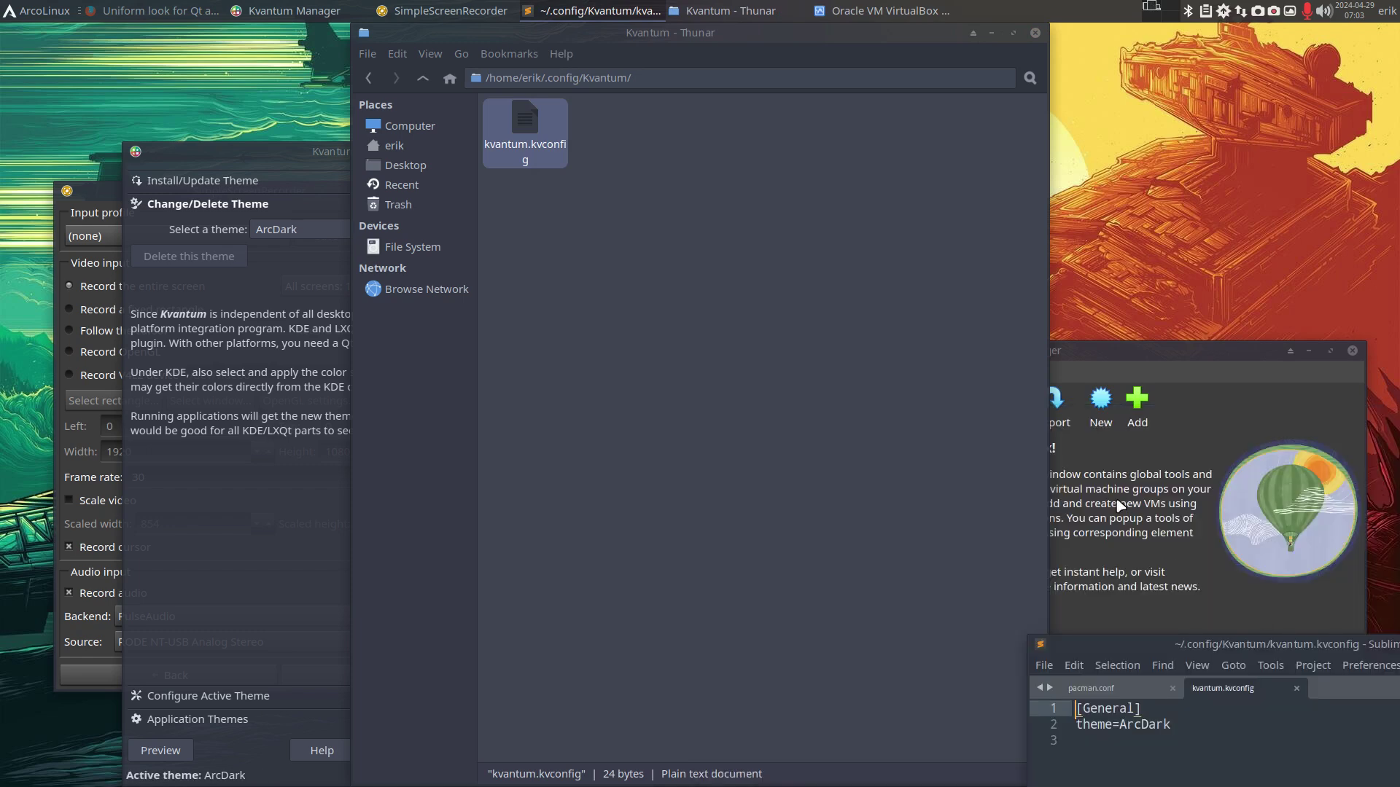
Step: Apply KvAmbiance, then KvArcDark, checking kvantum.kvconfig records the change
left_click(220, 516)
left_click(635, 230)
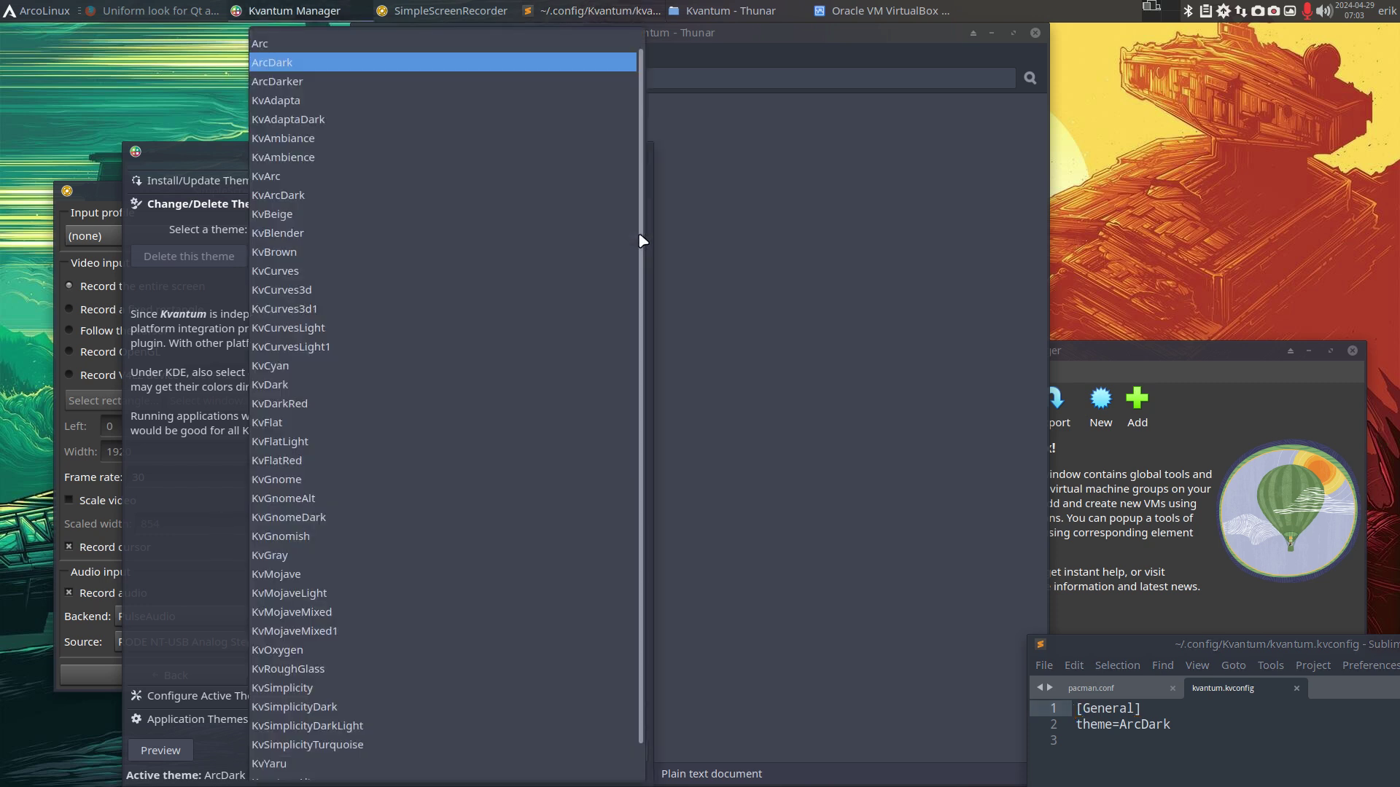
left_click(313, 139)
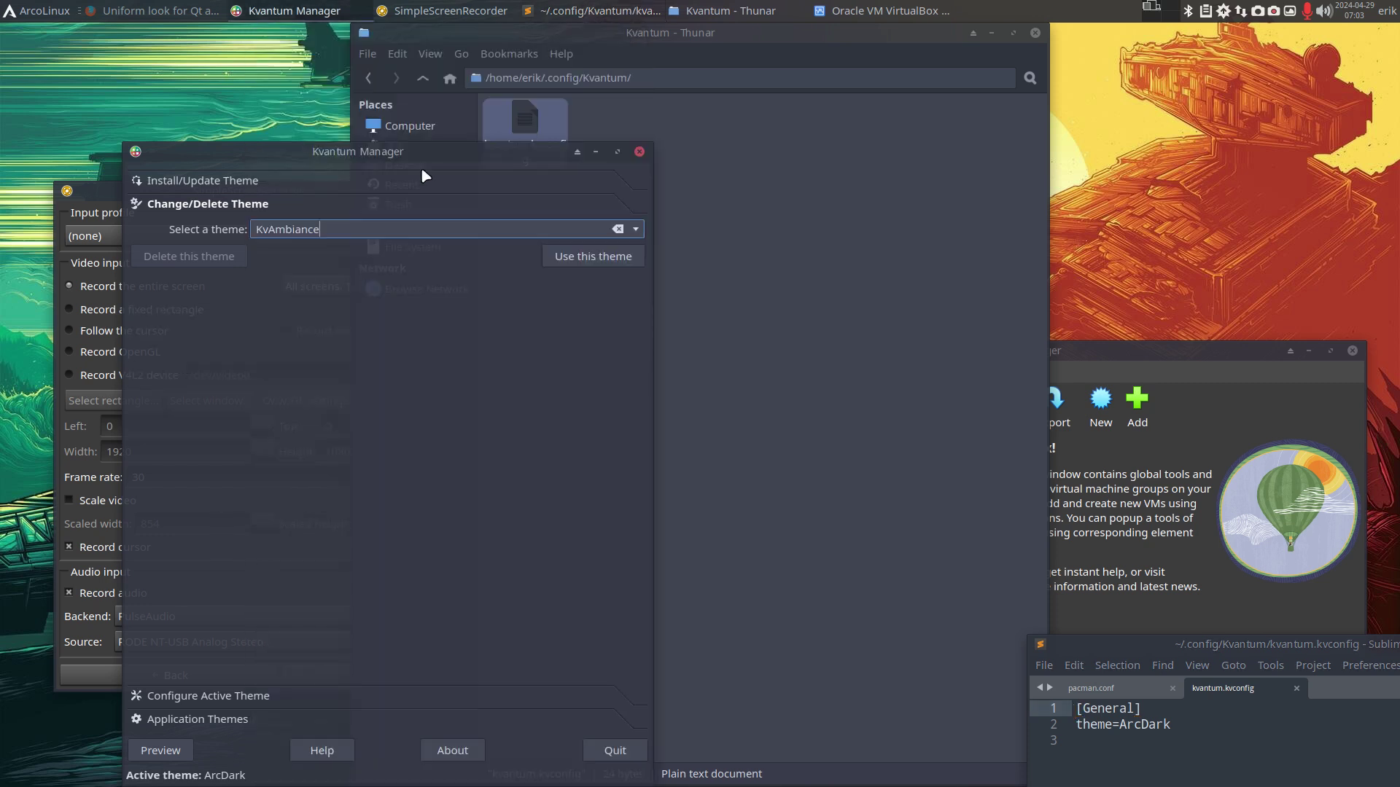
left_click(611, 258)
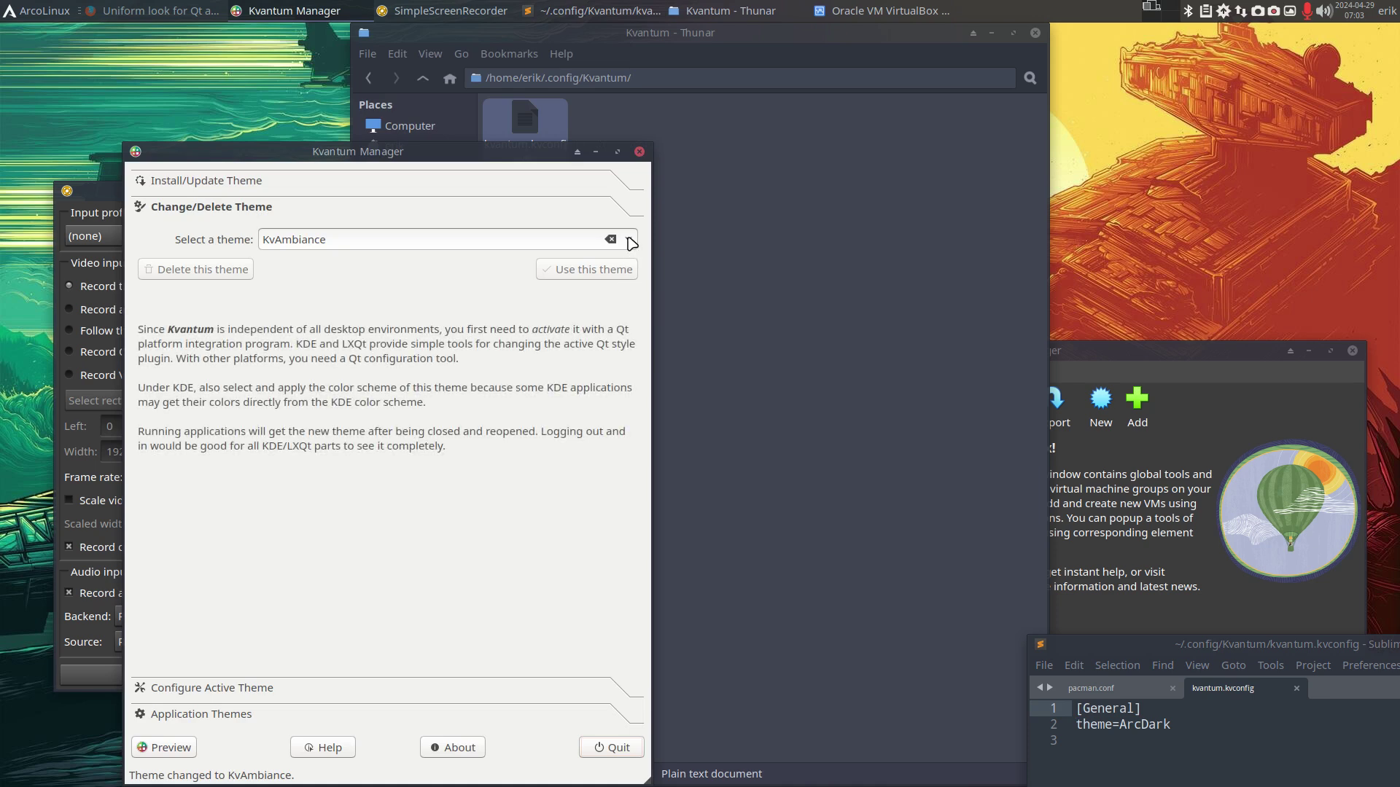
left_click(1166, 708)
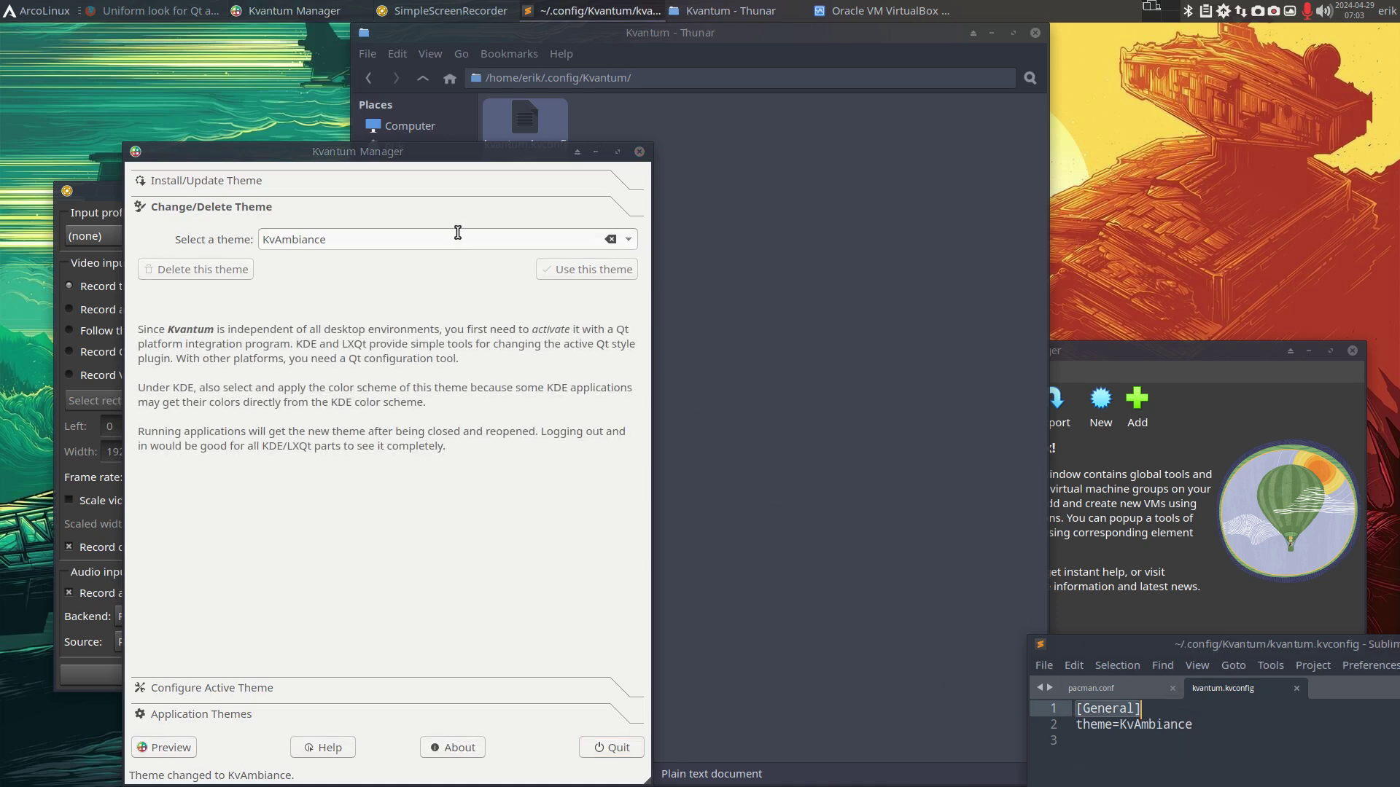
left_click(628, 239)
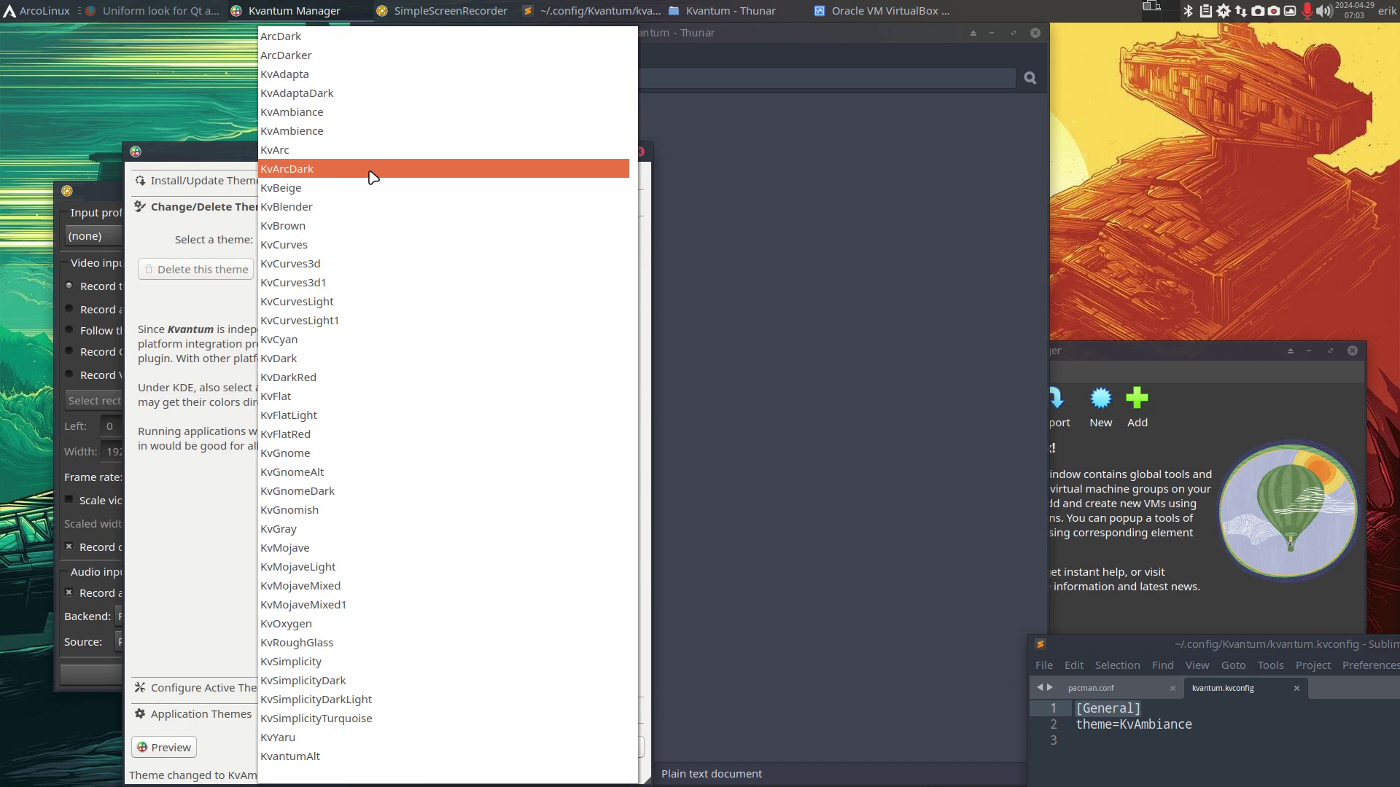
left_click(344, 168)
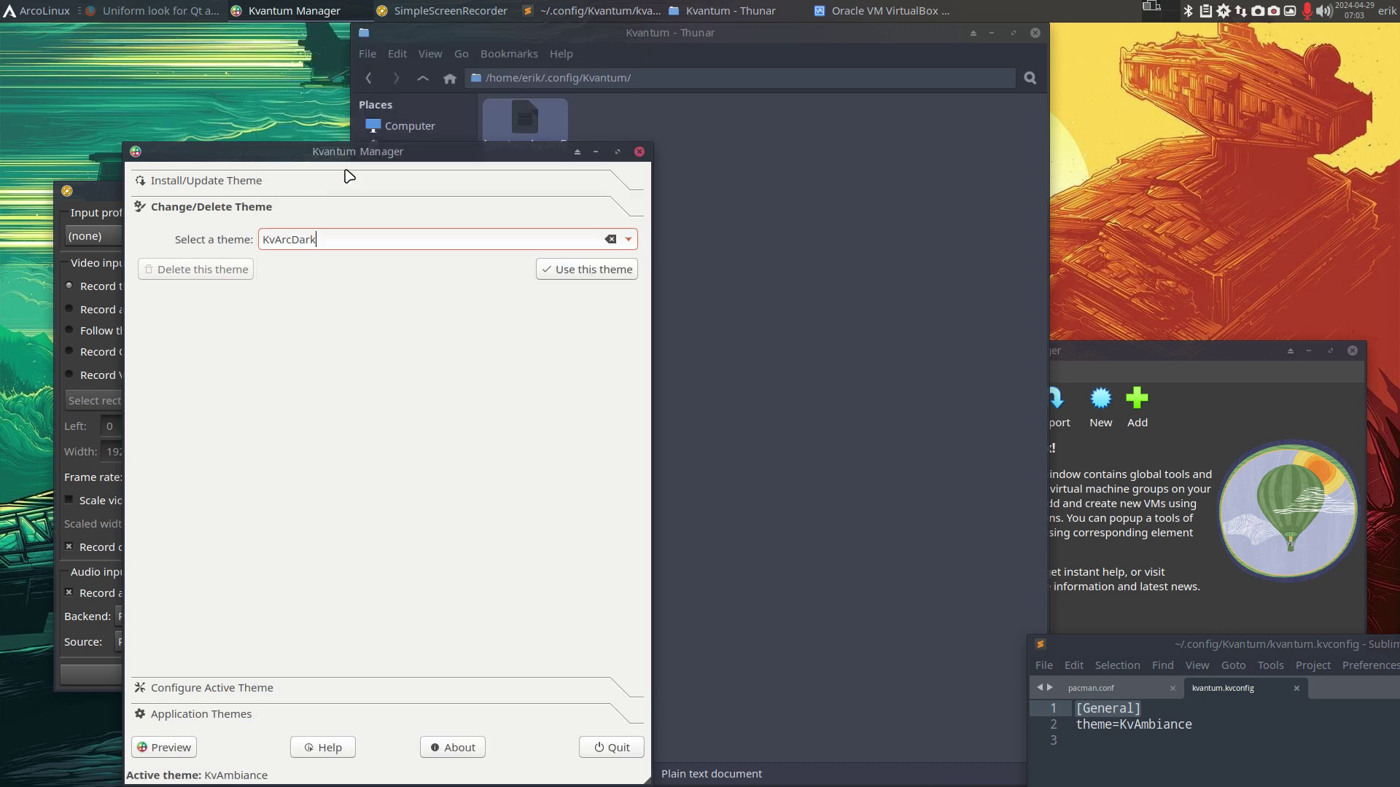
left_click(612, 269)
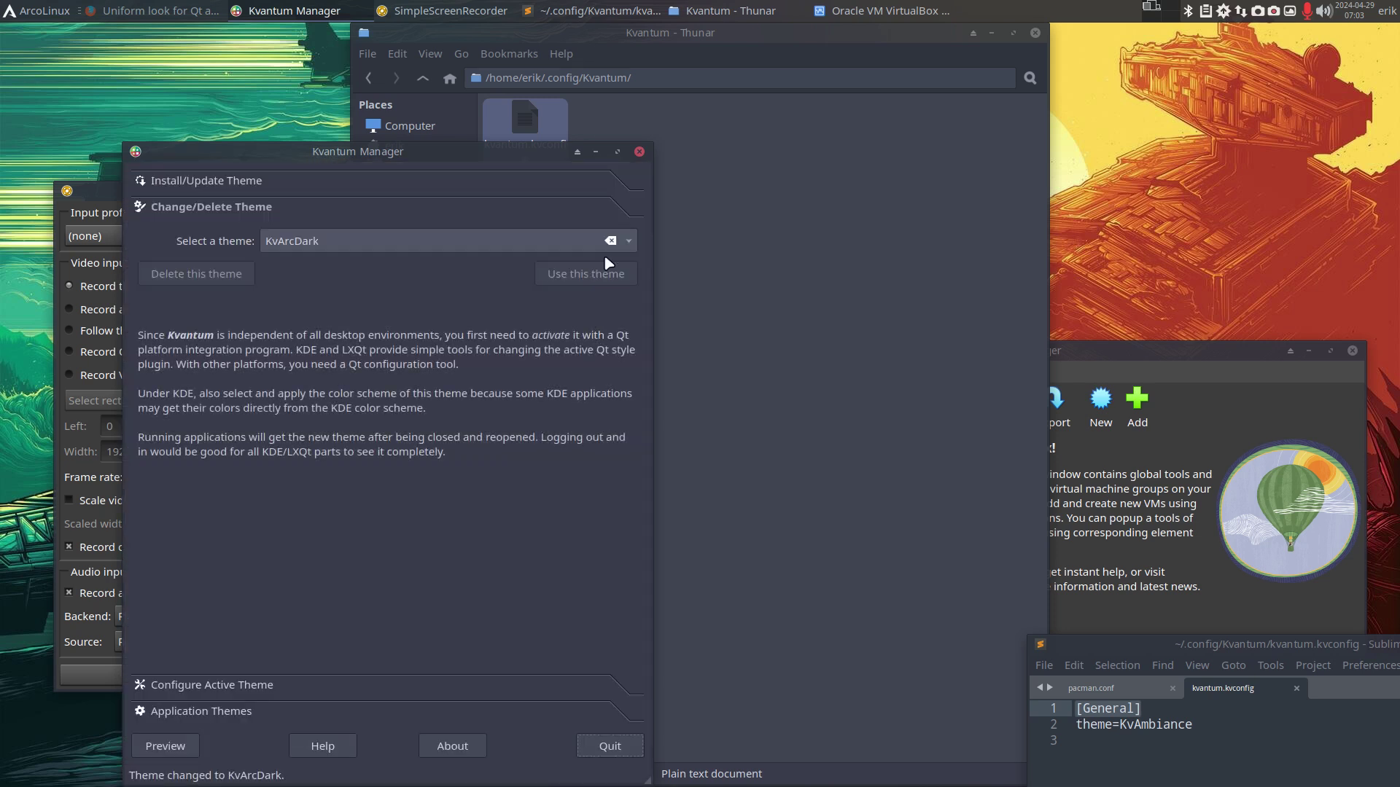
Step: Apply ArcDark, confirm theme=ArcDark in kvantum.kvconfig, and expand Application Themes
left_click(627, 242)
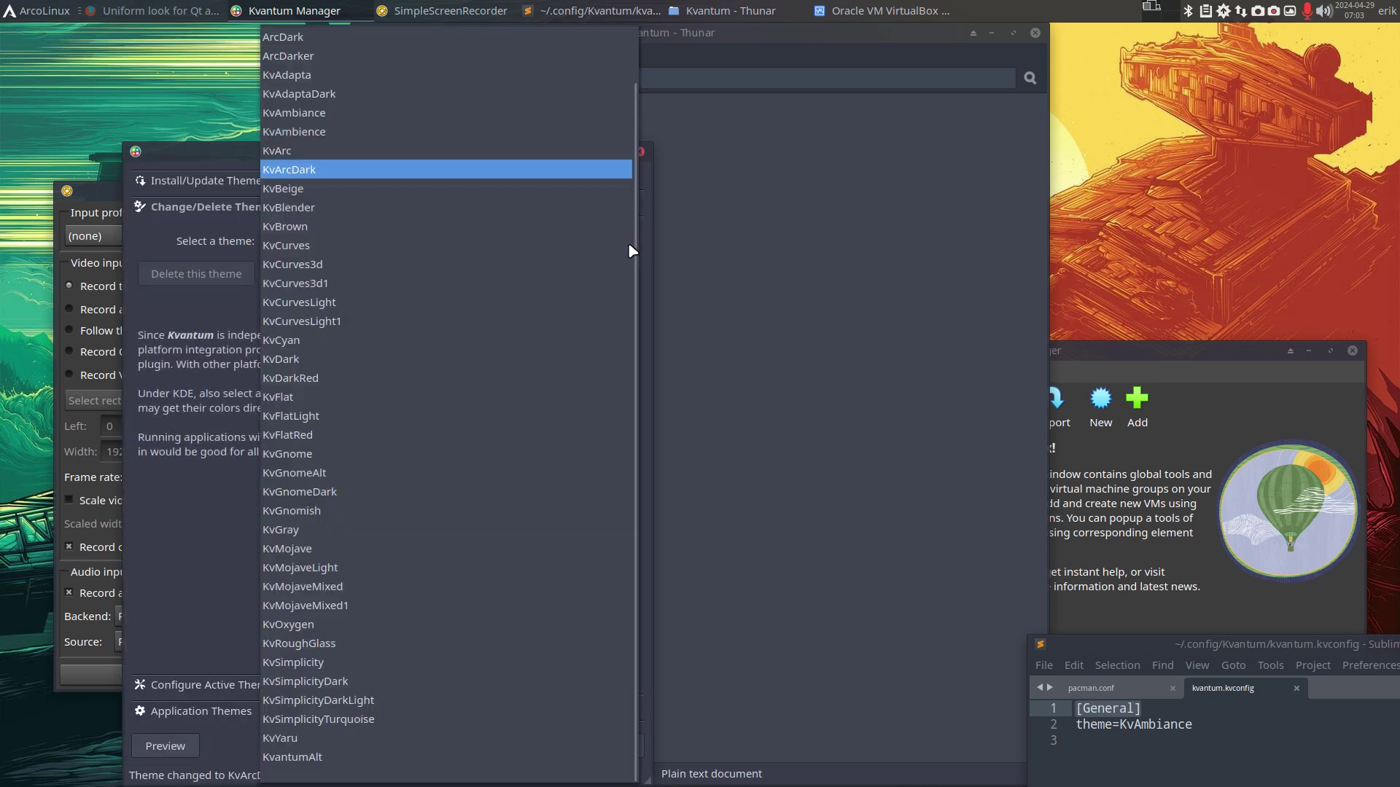
left_click(447, 38)
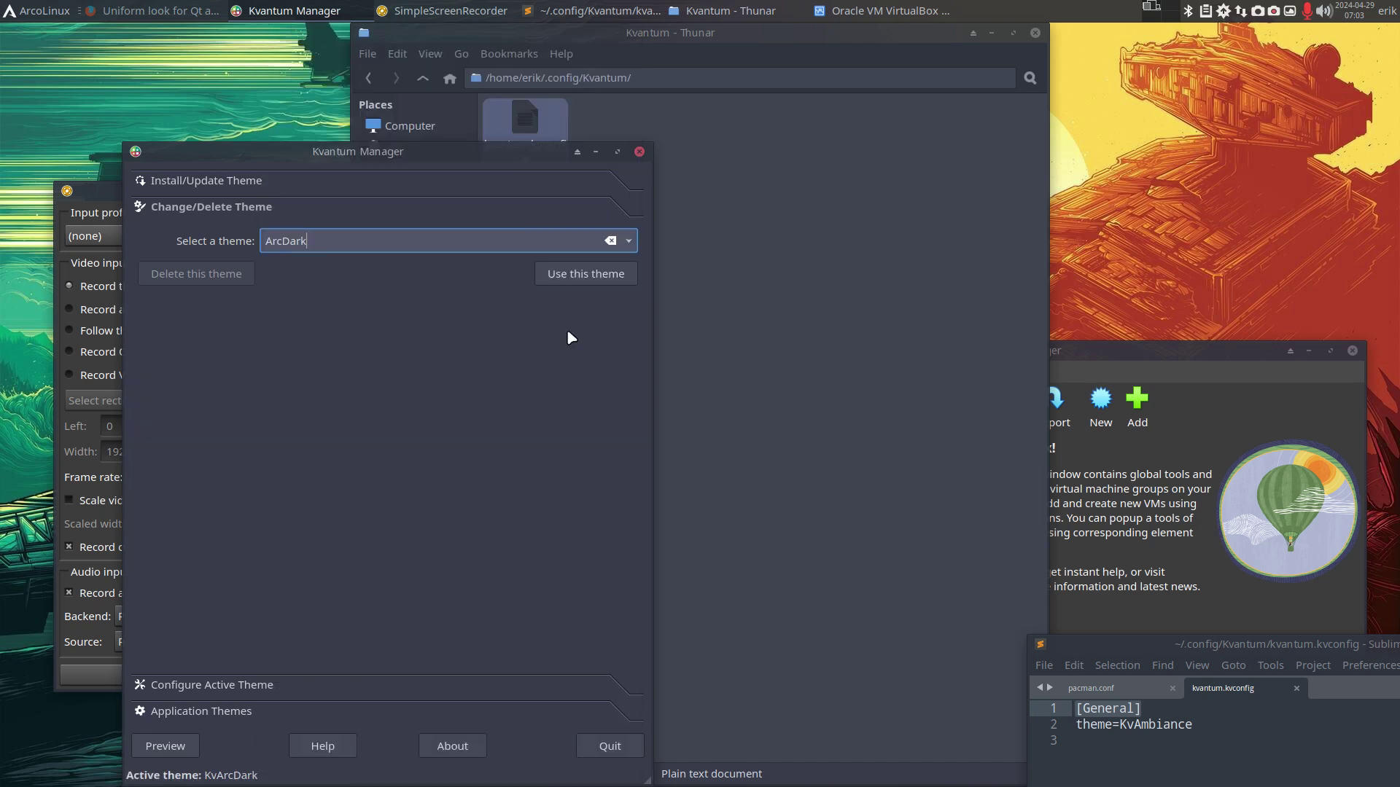
left_click(595, 274)
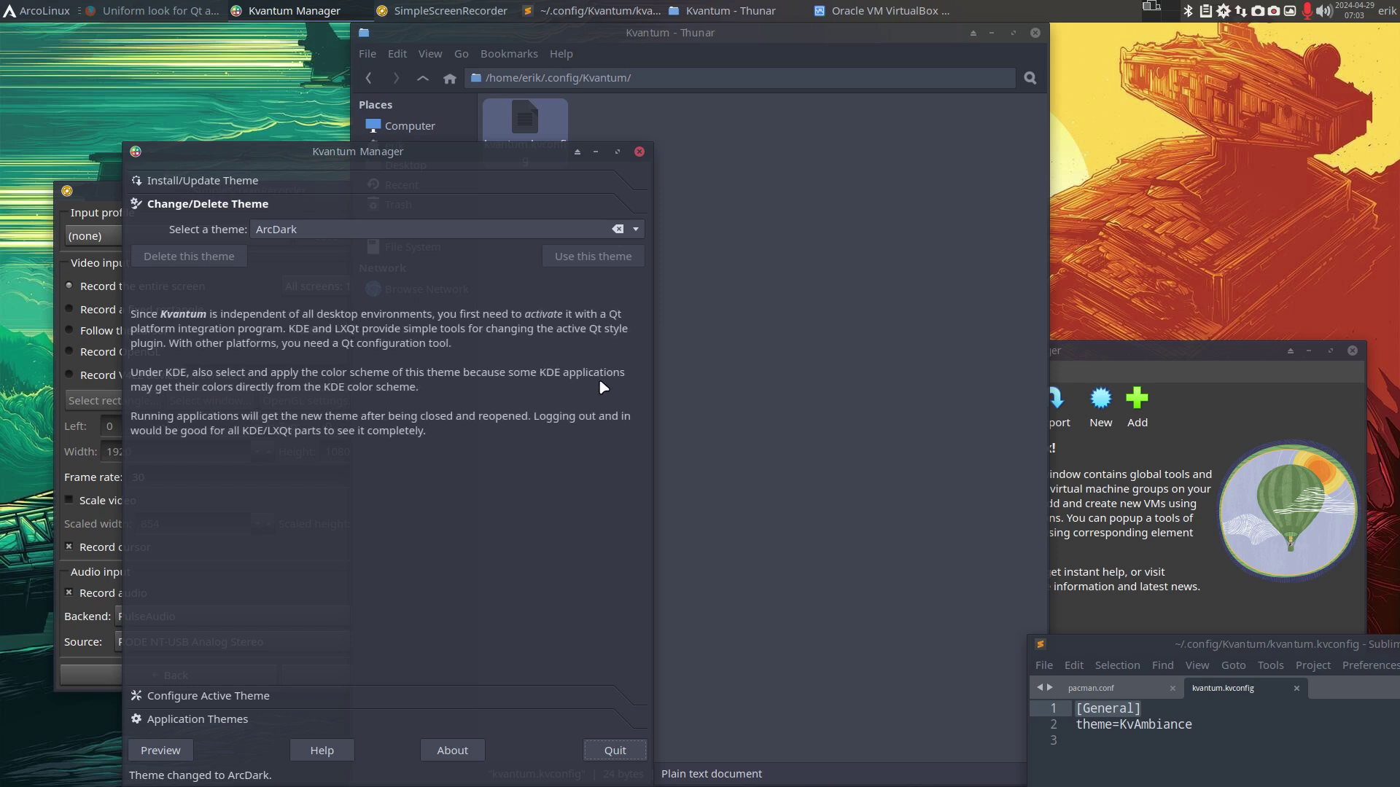
left_click(1201, 759)
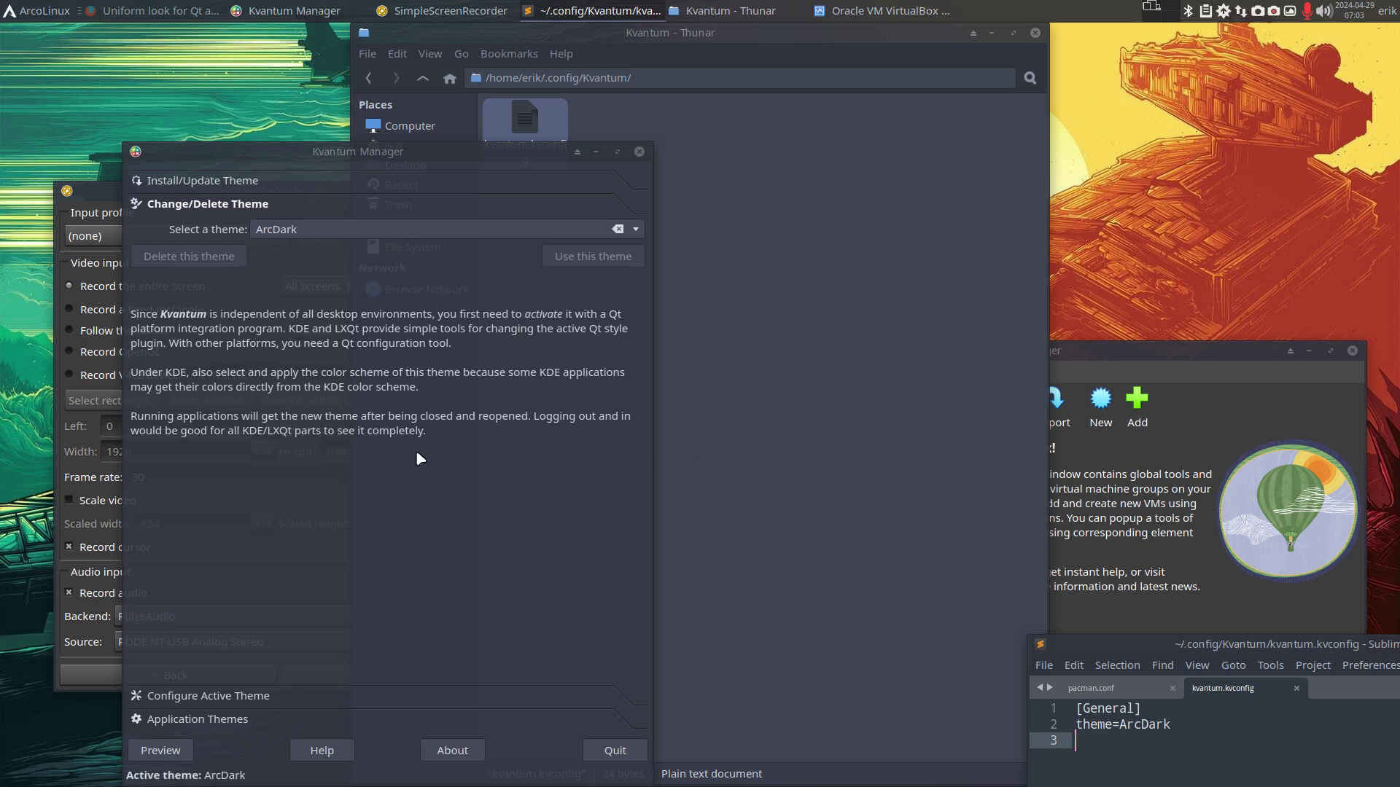
left_click(248, 723)
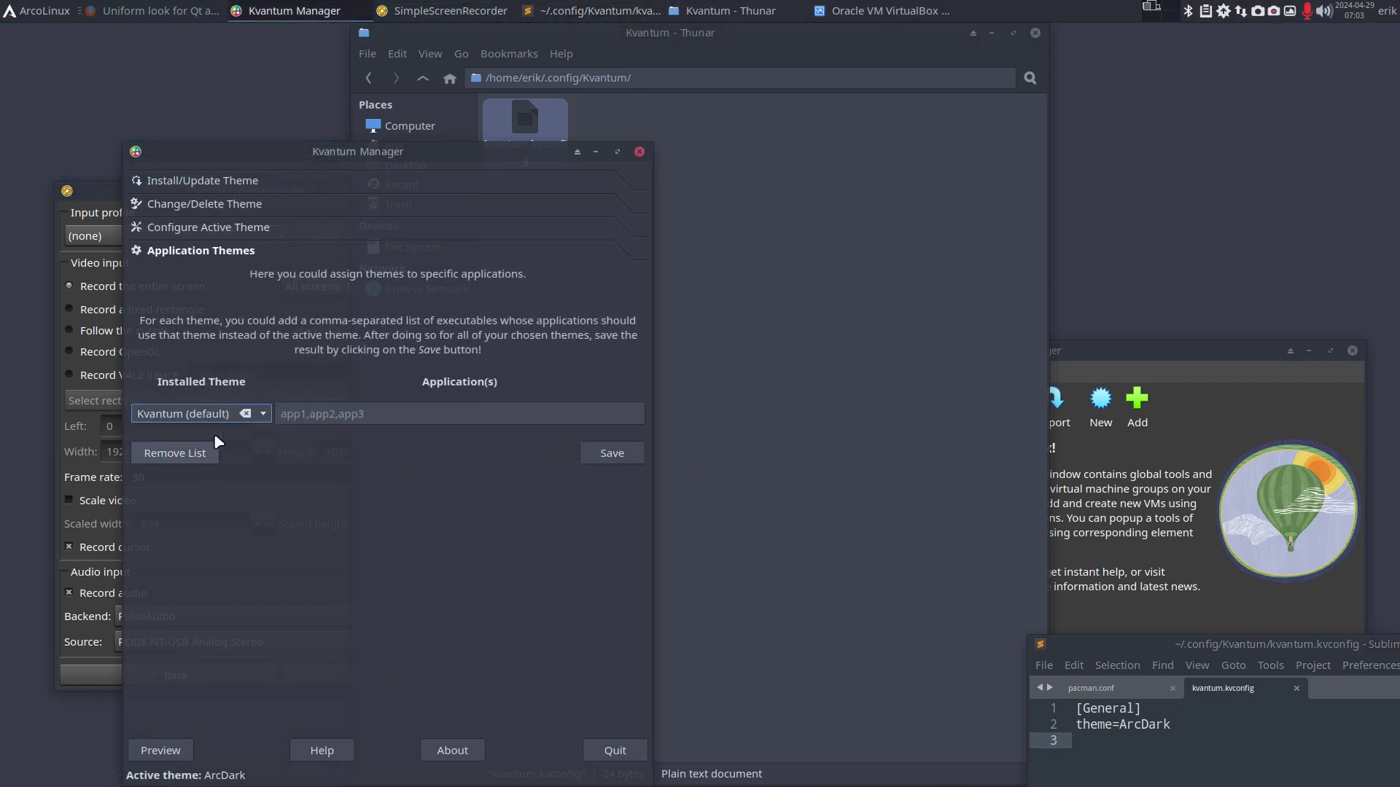
Step: Assign the KvDarkRed theme to simplescreenrecorder and save the rule
left_click(263, 414)
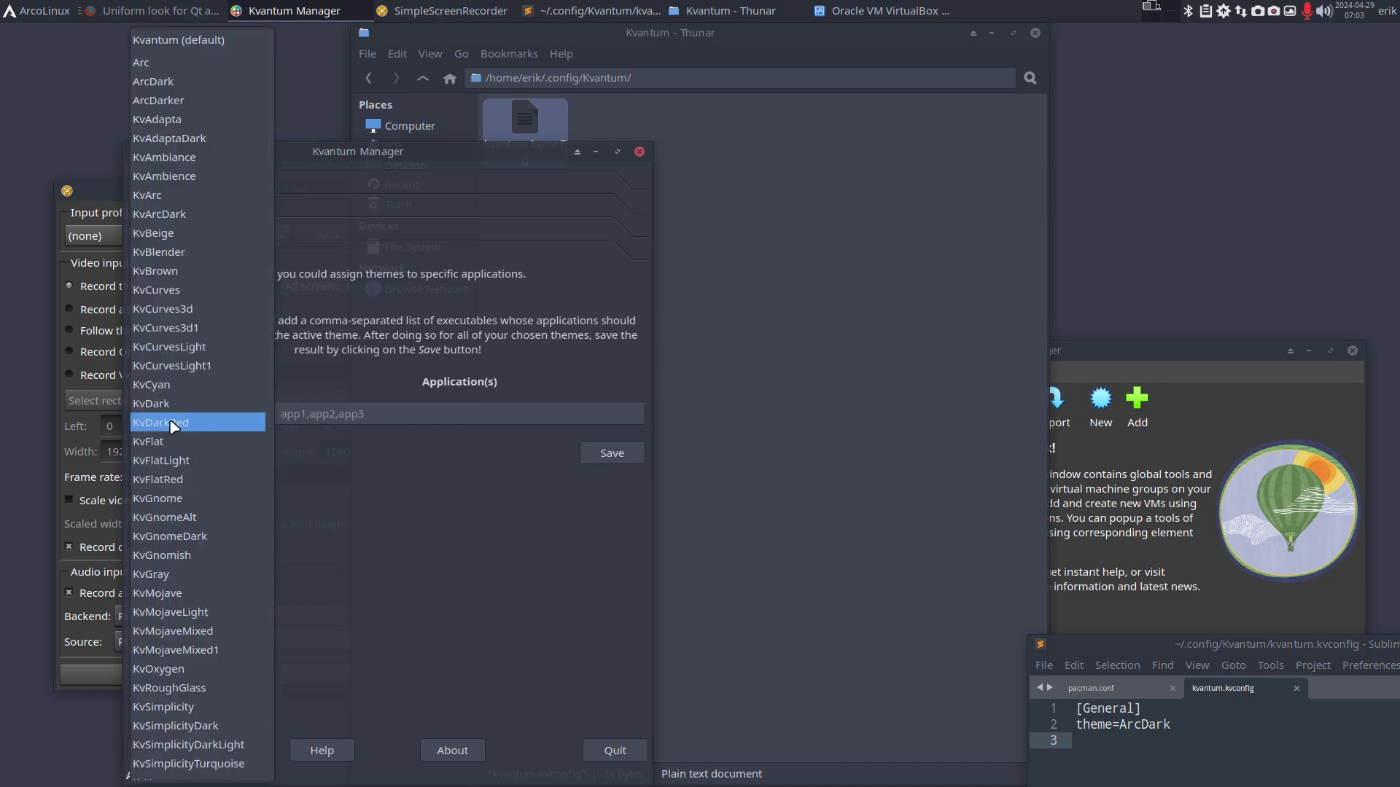
key("Escape")
left_click(263, 414)
left_click(265, 433)
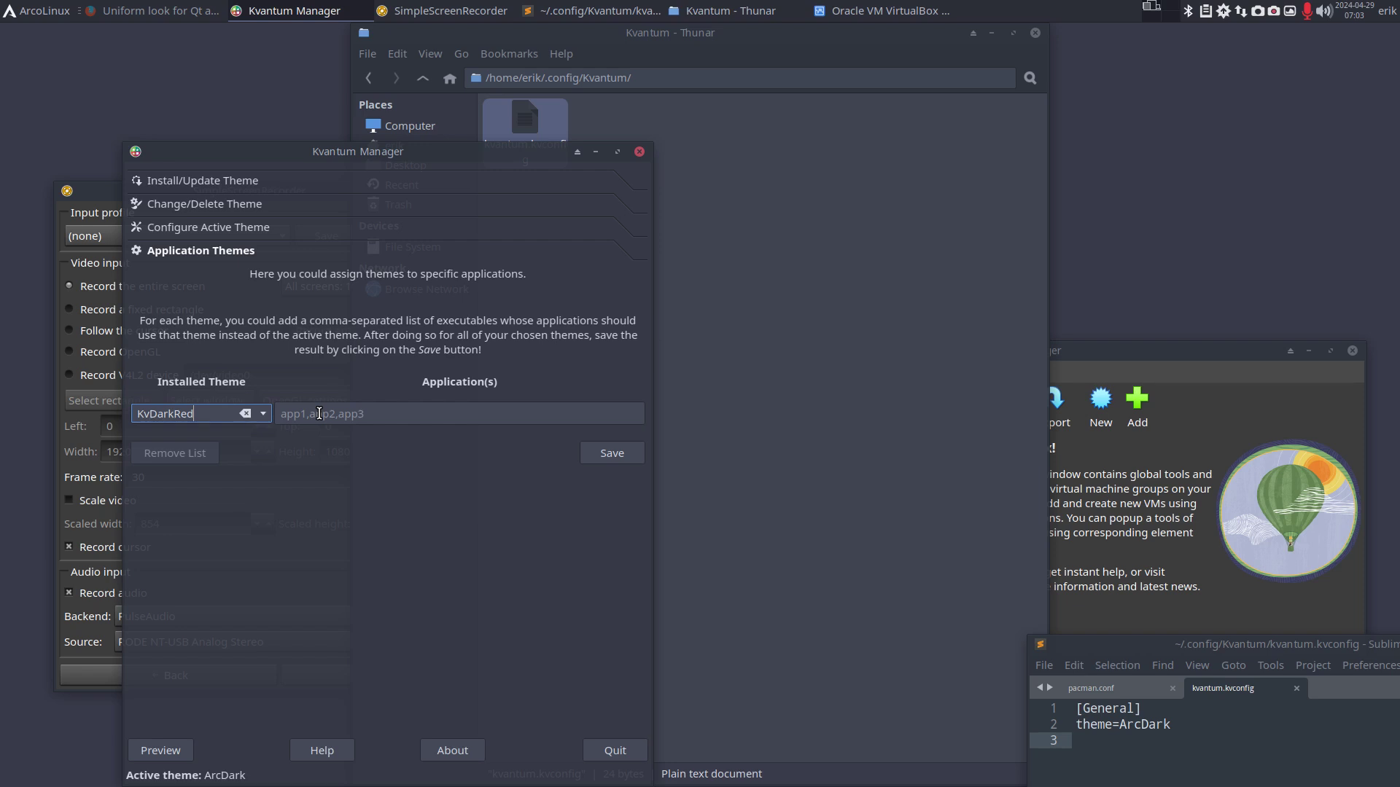
left_click(319, 413)
type("simplescreenrecorder")
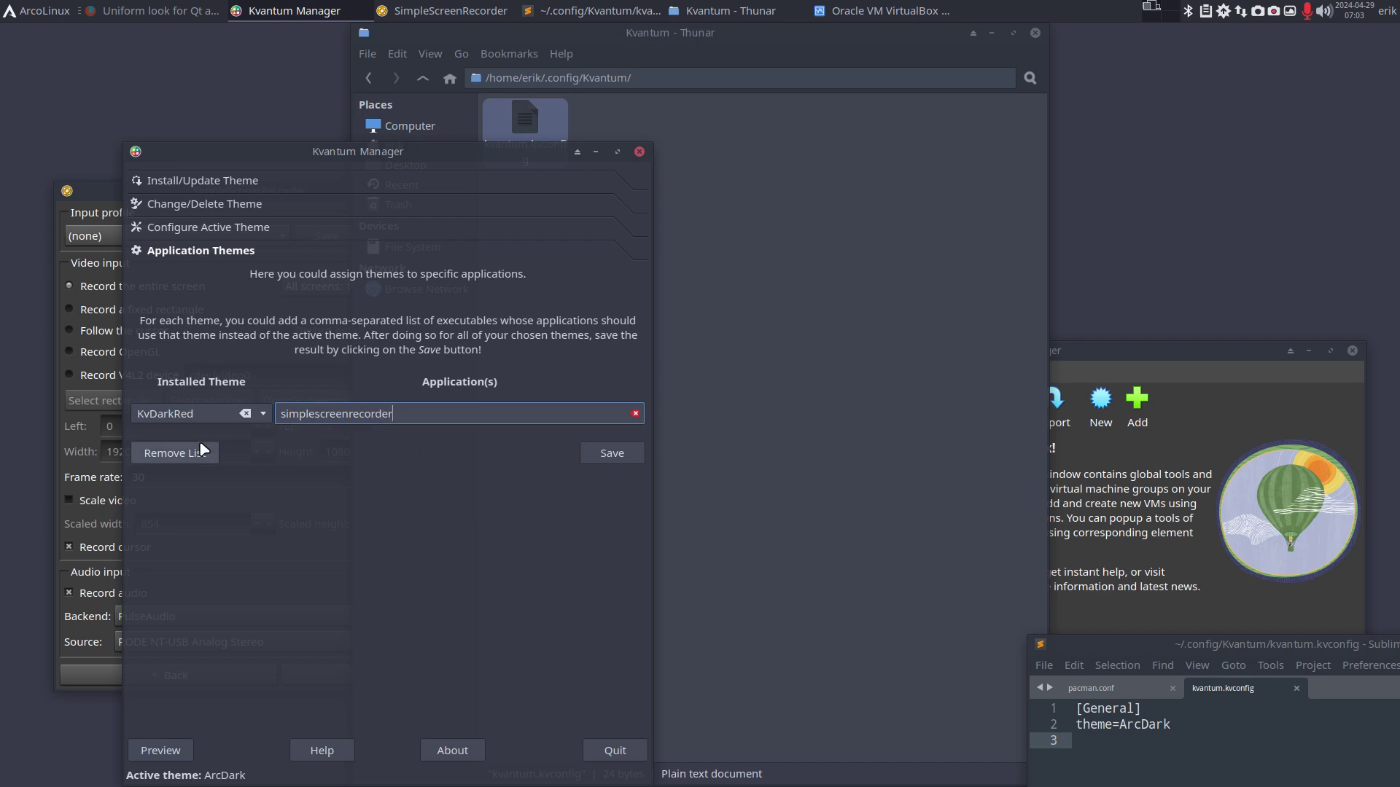
left_click(614, 458)
Step: Check the new [Applications] KvDarkRed entry in kvantum.kvconfig and close SimpleScreenRecorder
left_click(1143, 745)
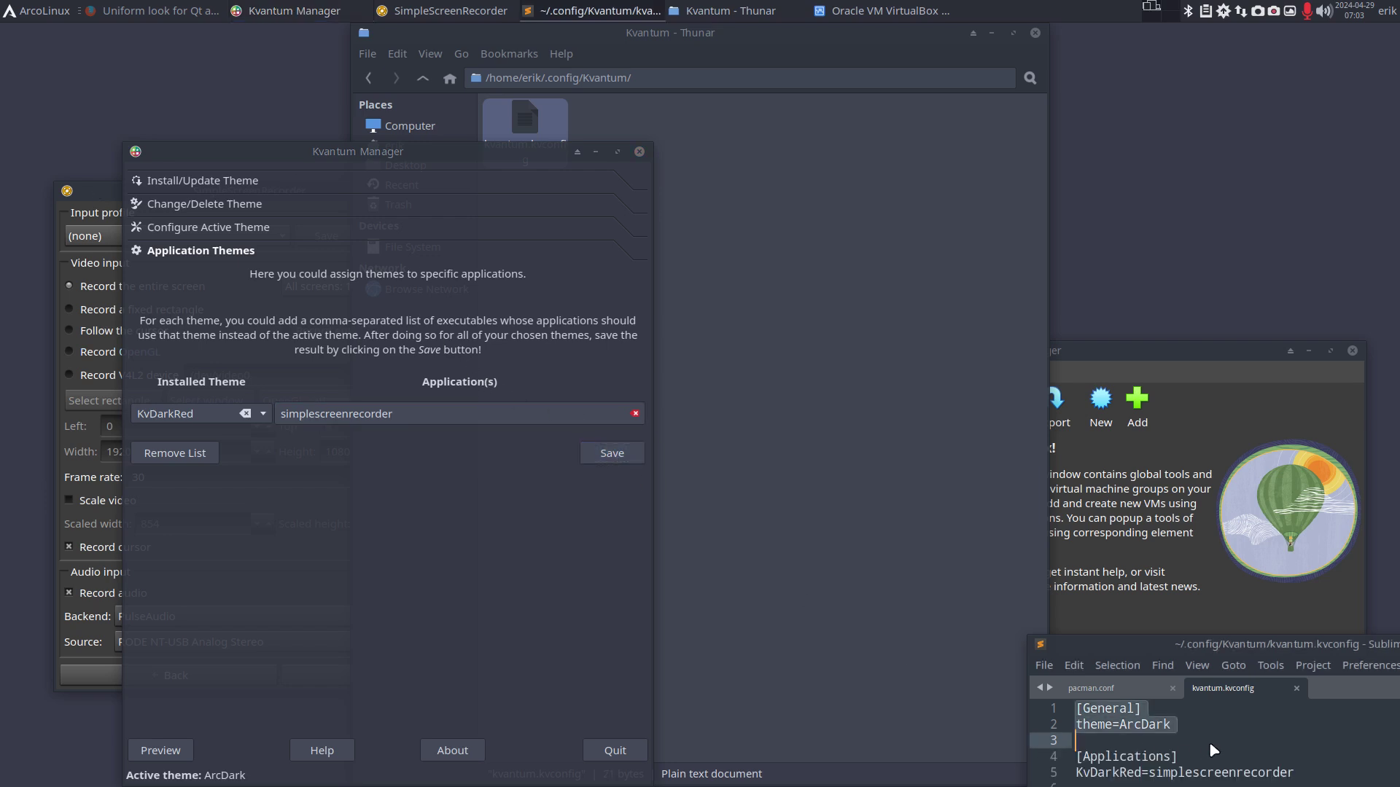
left_click(1239, 664)
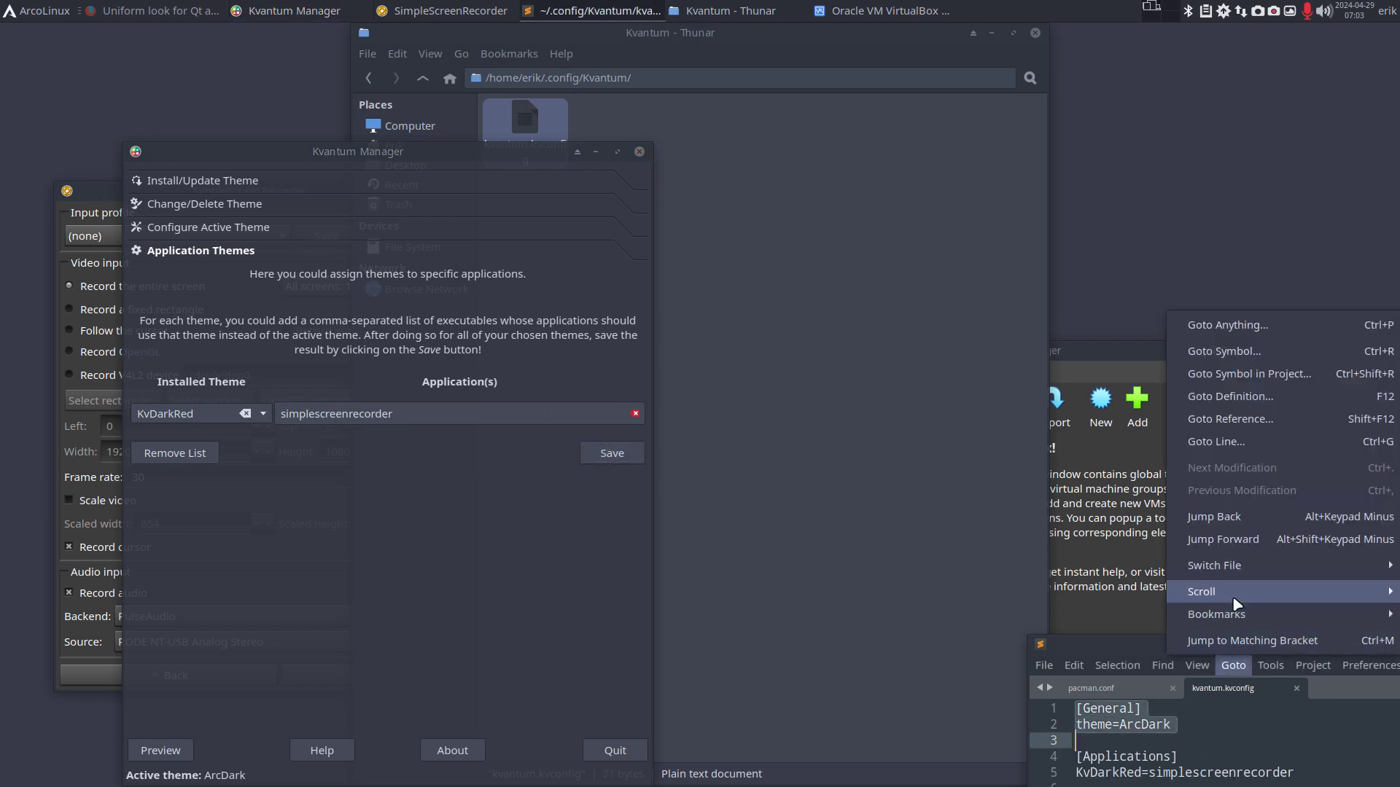
left_click(1106, 637)
left_click_drag(1113, 638, 1102, 586)
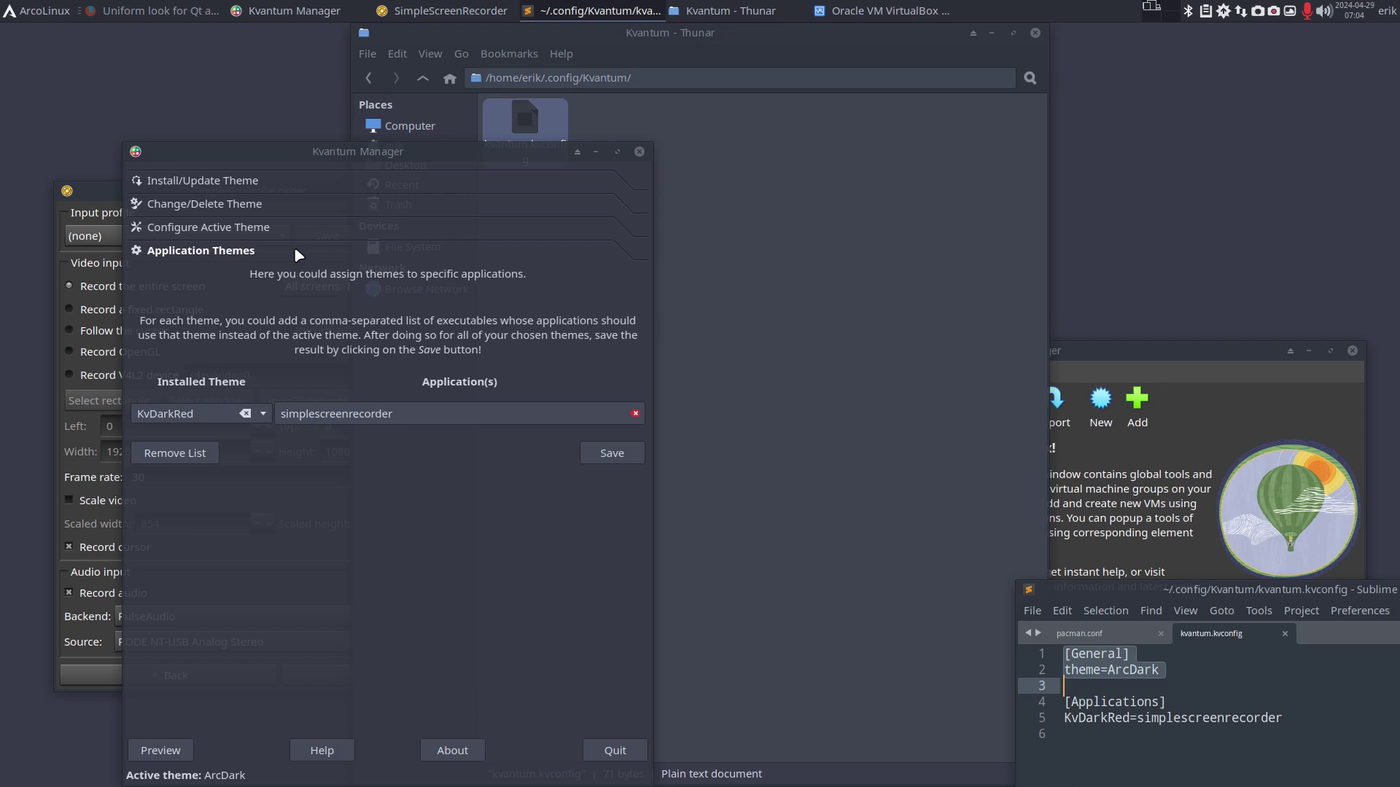
left_click(94, 193)
left_click(490, 192)
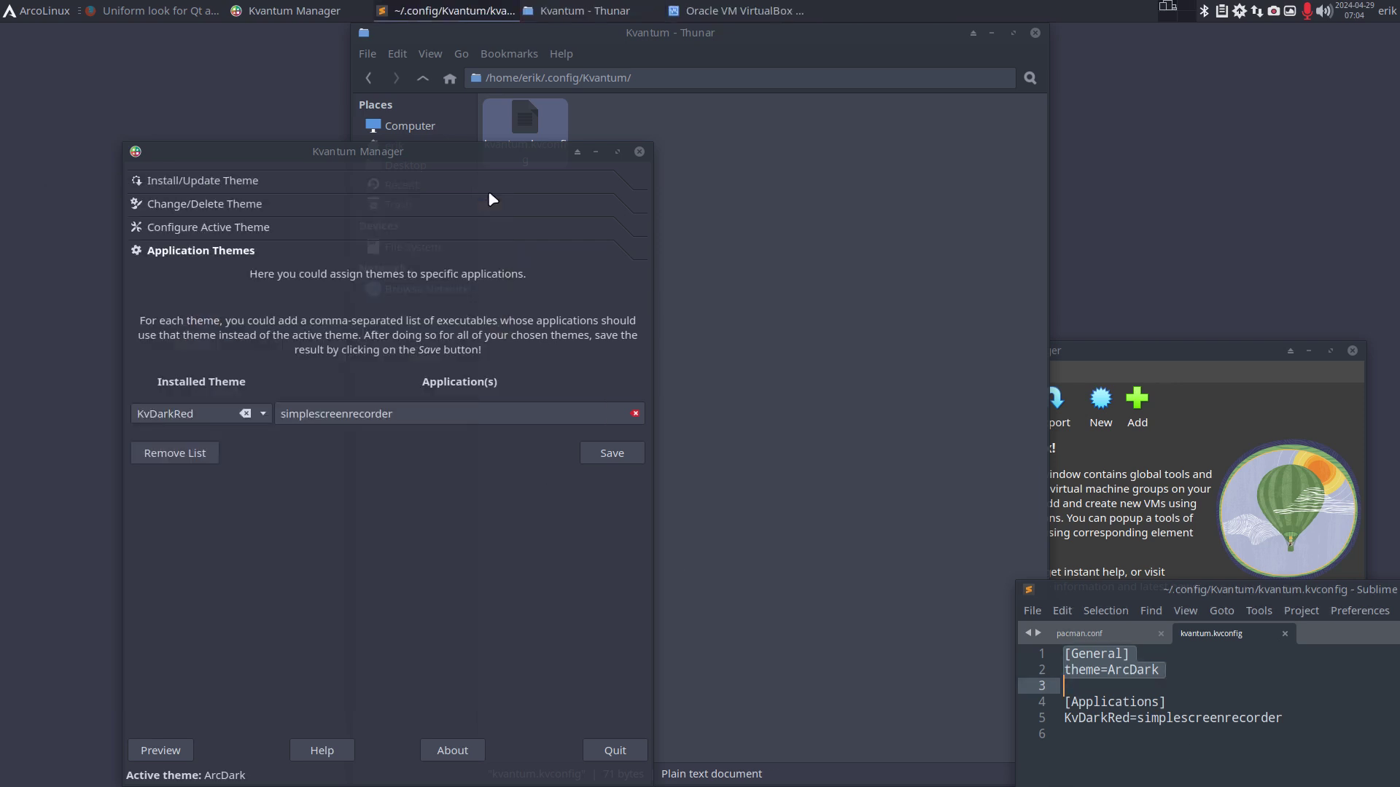
Step: Relaunch SimpleScreenRecorder and view its Input profile list in red KvDarkRed styling
key("super+shift+Return")
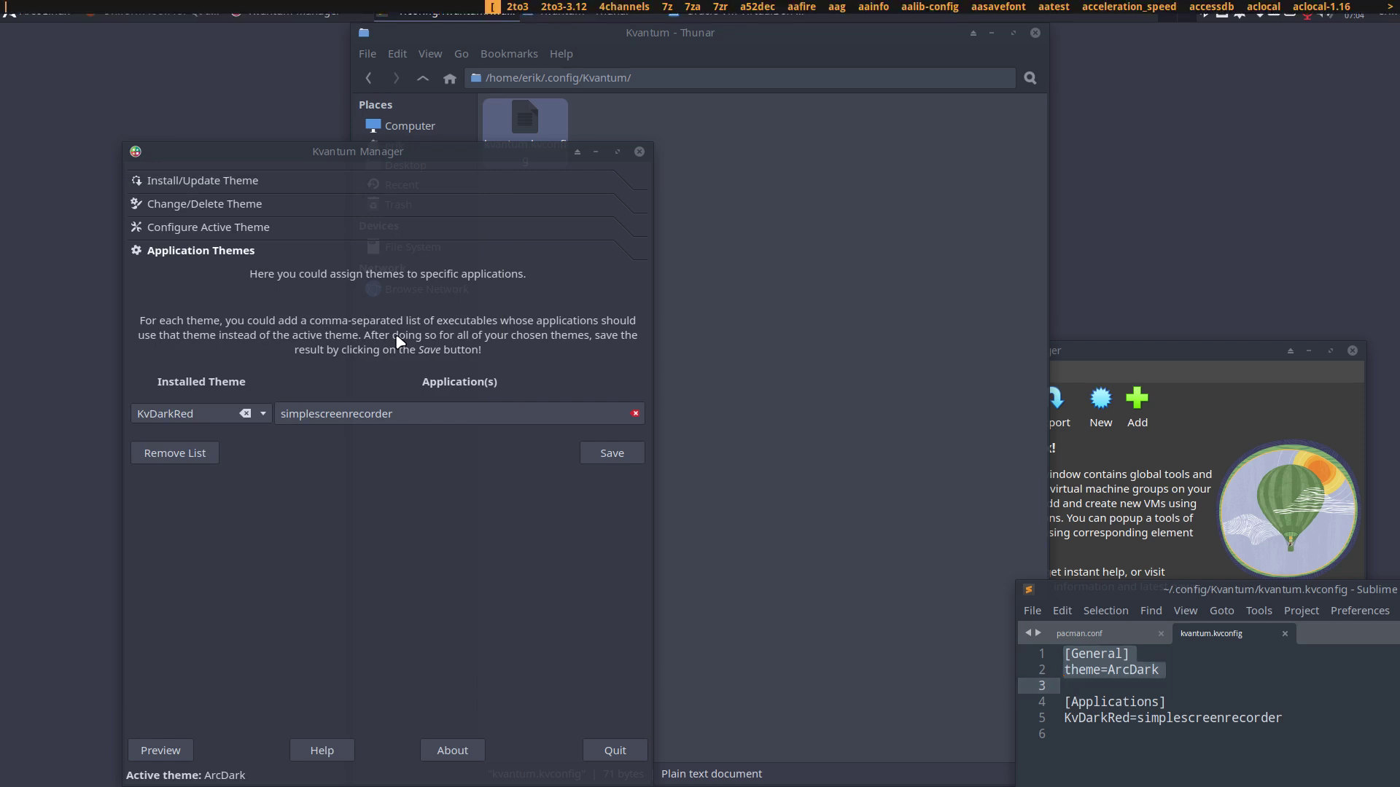
type("sim")
key("Right")
key("Return")
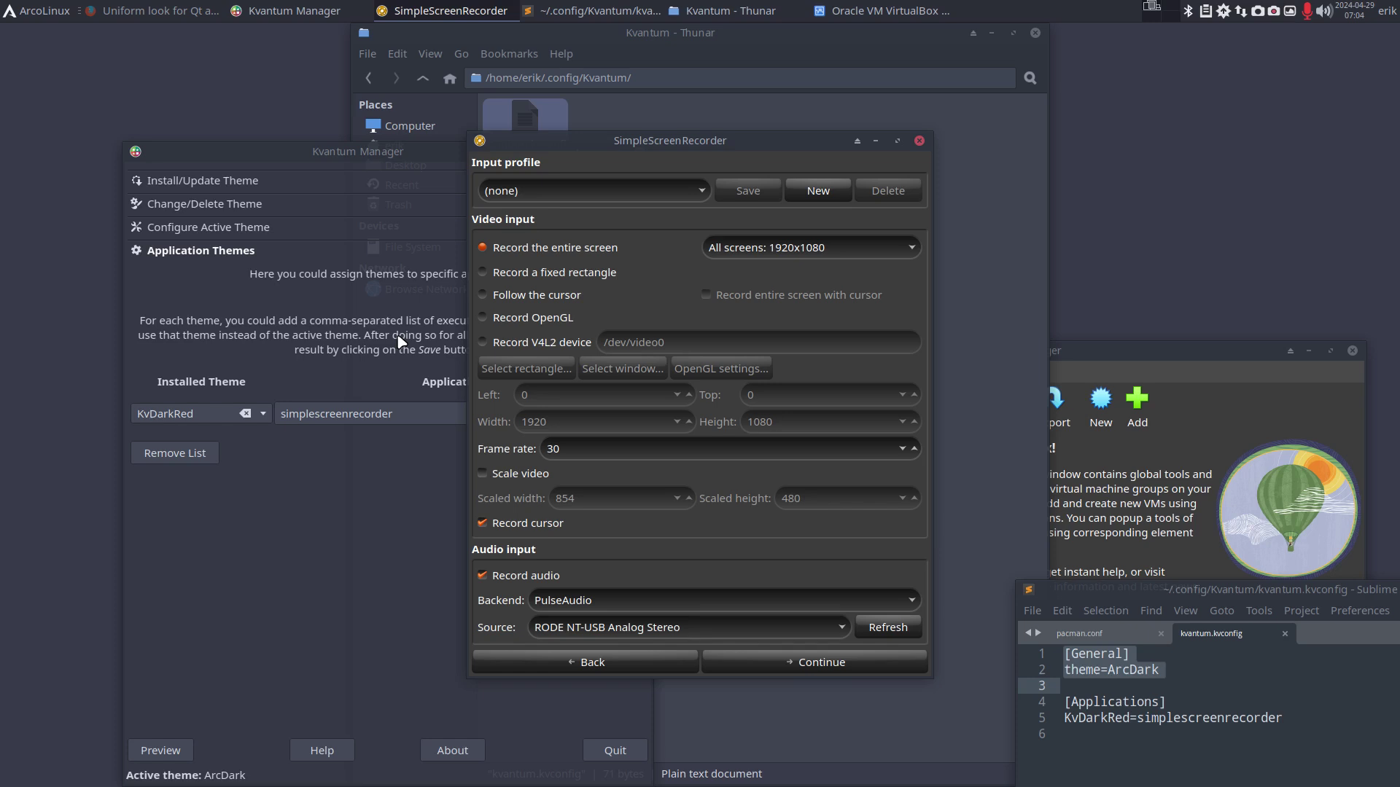
left_click(701, 193)
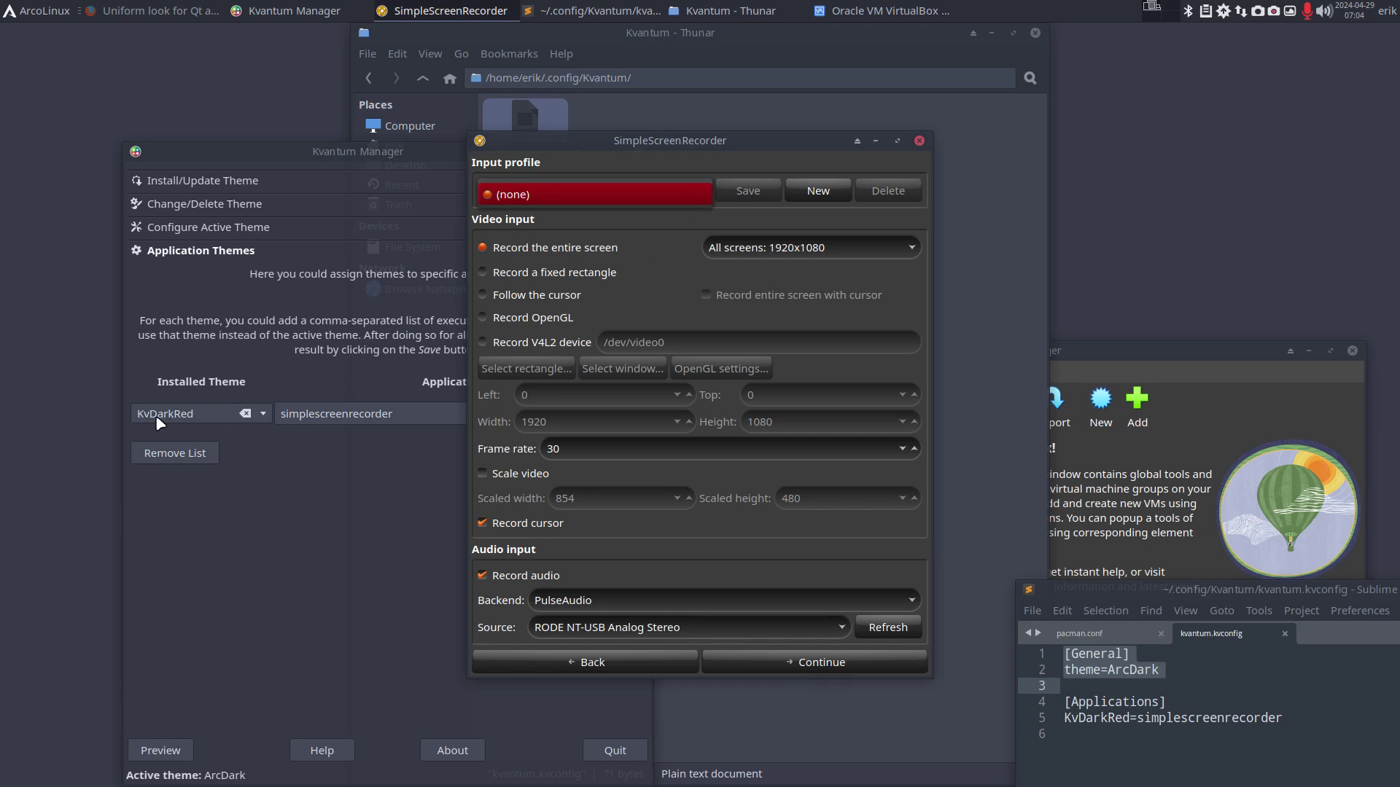
Step: Close Kvantum Manager without changing the theme selection
left_click(257, 413)
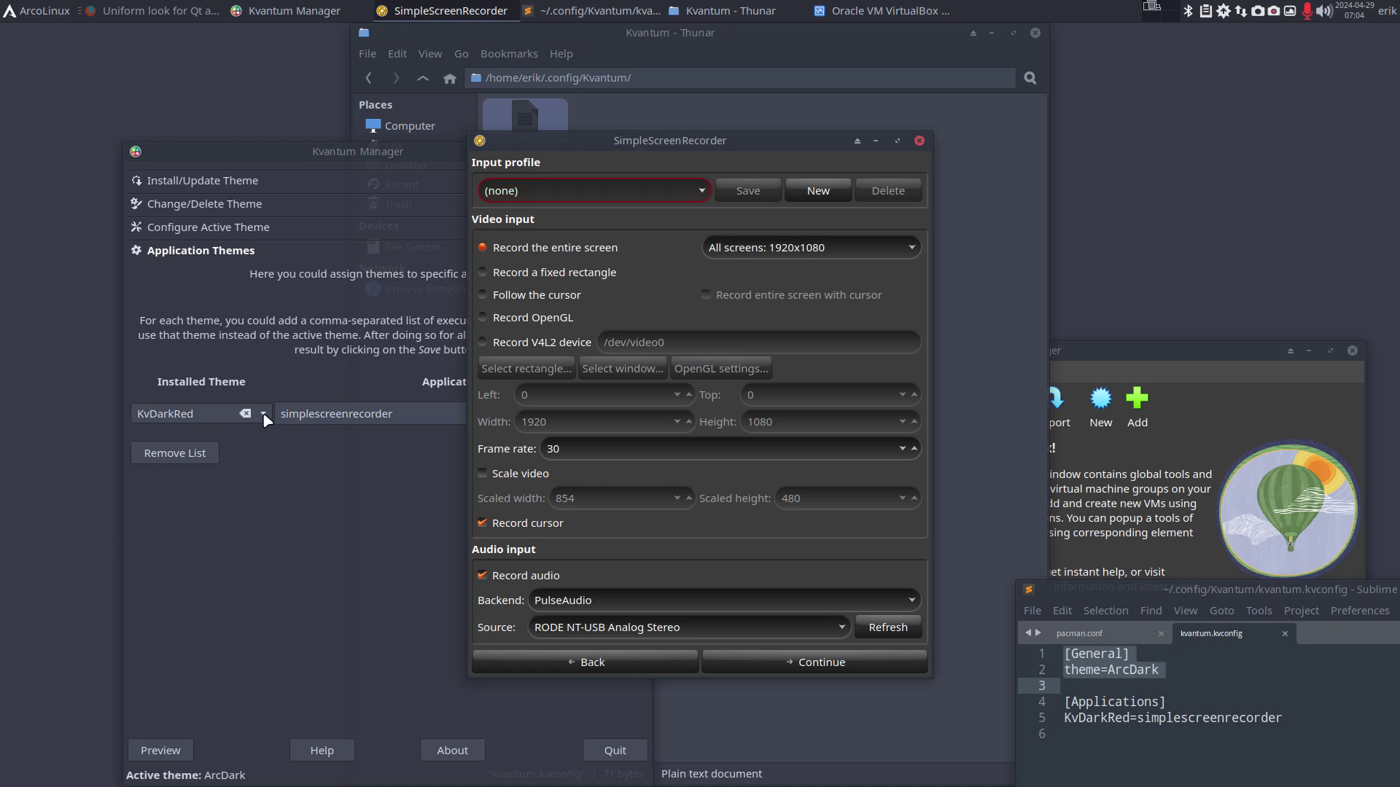
left_click(261, 412)
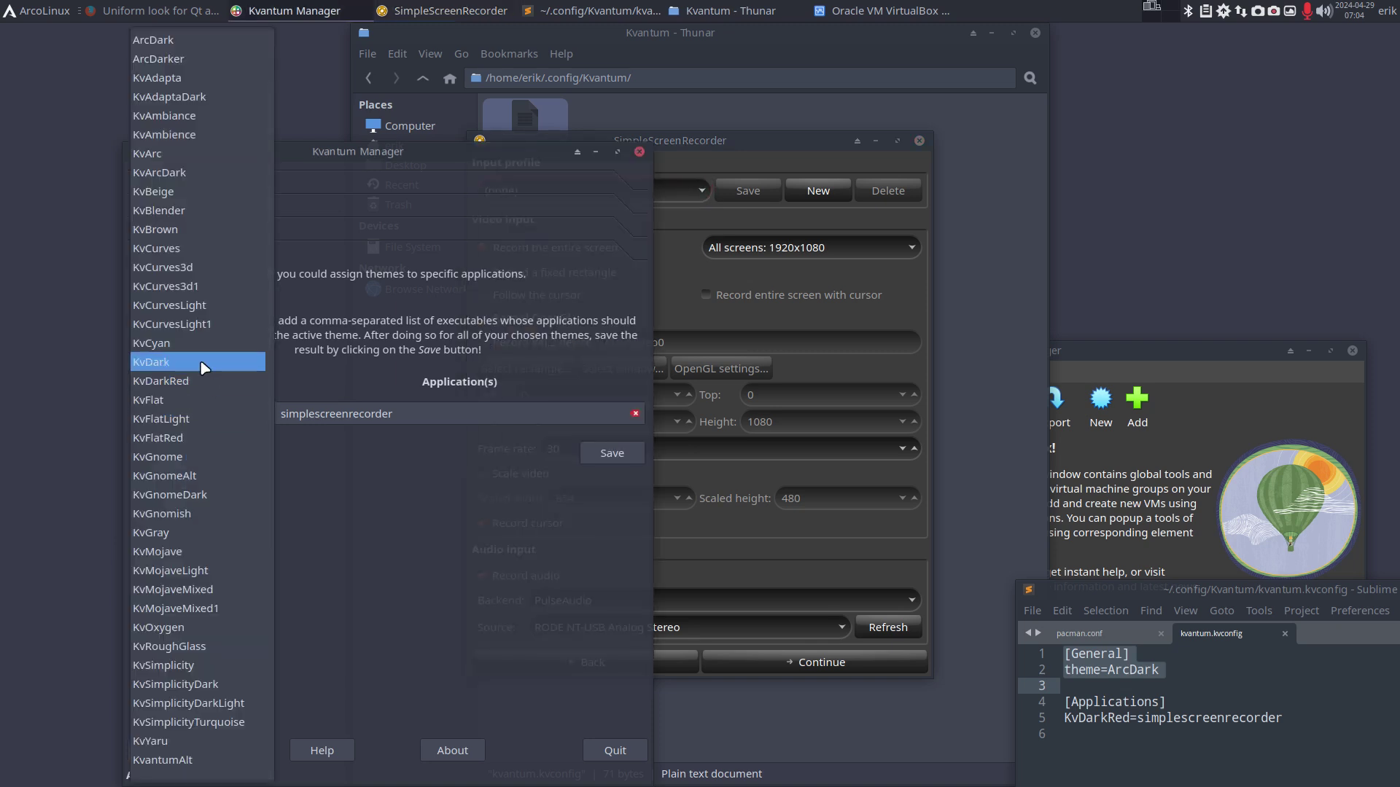
left_click(394, 584)
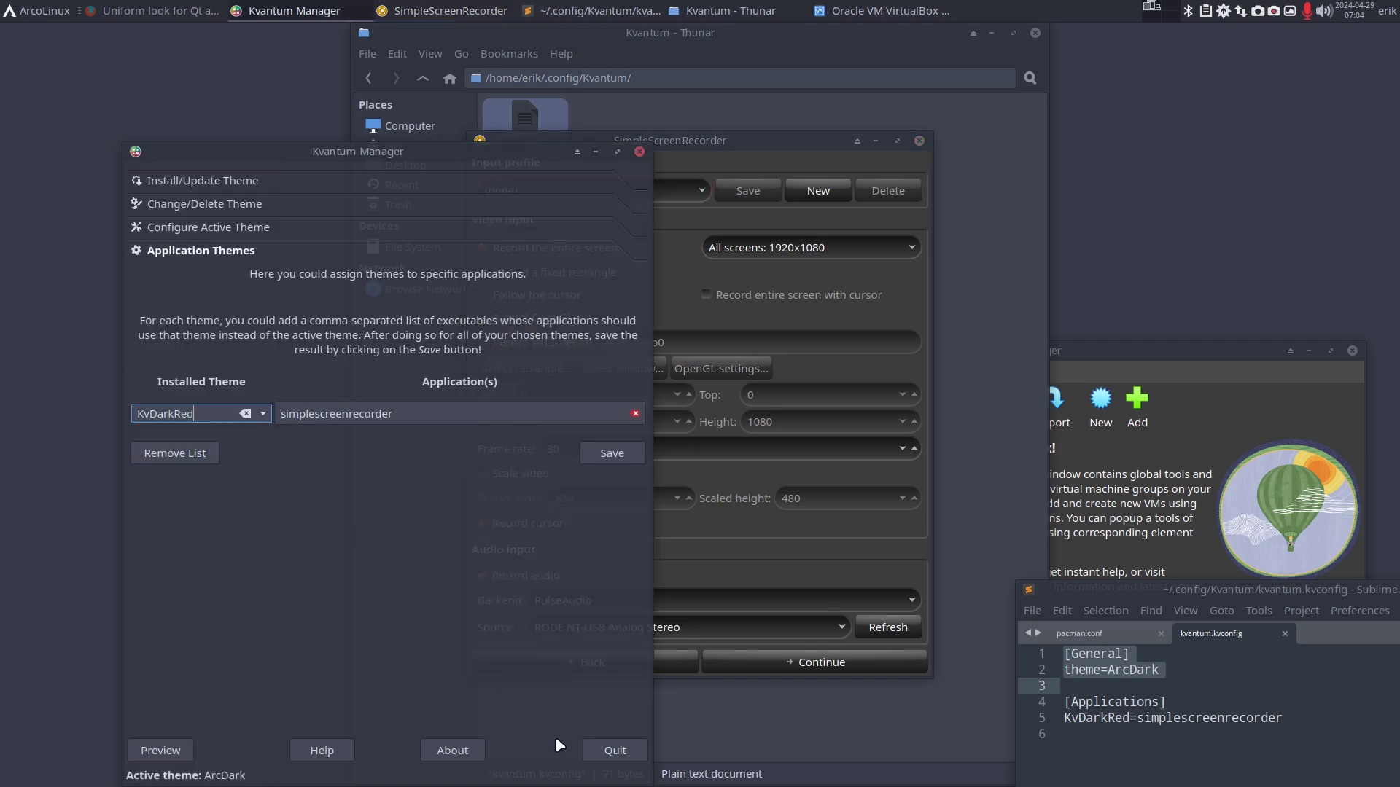
left_click(614, 751)
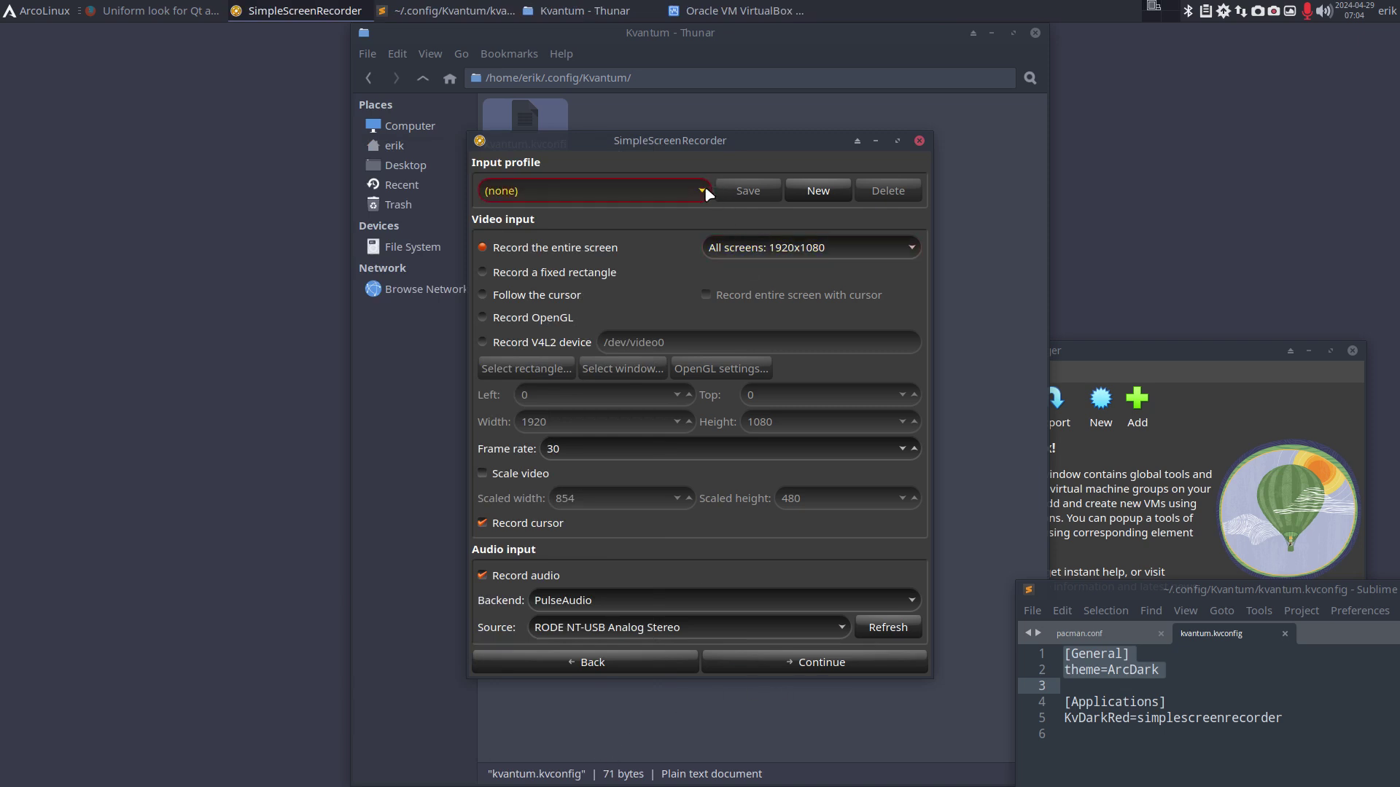
Step: Delete the [Applications] lines 4–5 from kvantum.kvconfig and save the file
left_click(1276, 683)
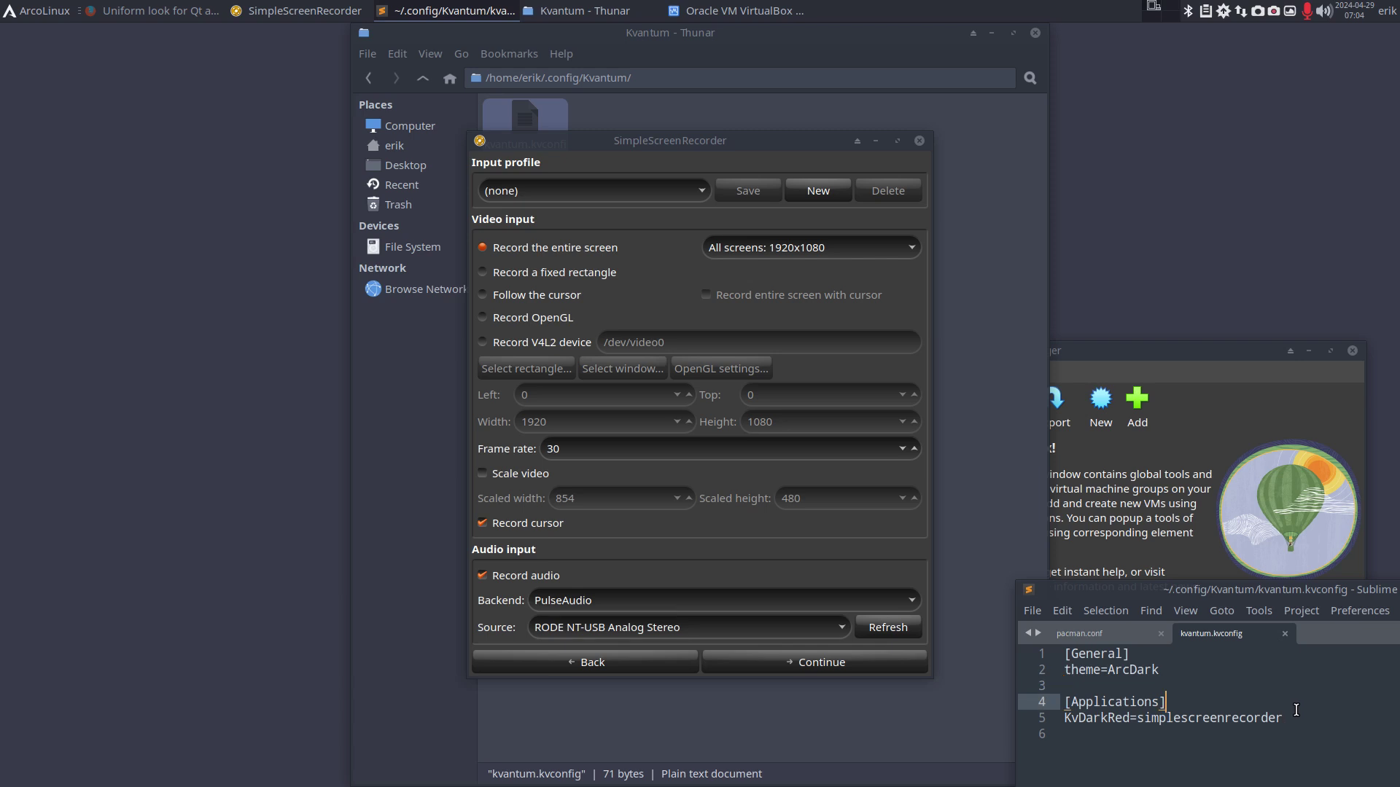
left_click_drag(1028, 718, 1028, 694)
key("BackSpace")
key("BackSpace")
key("BackSpace")
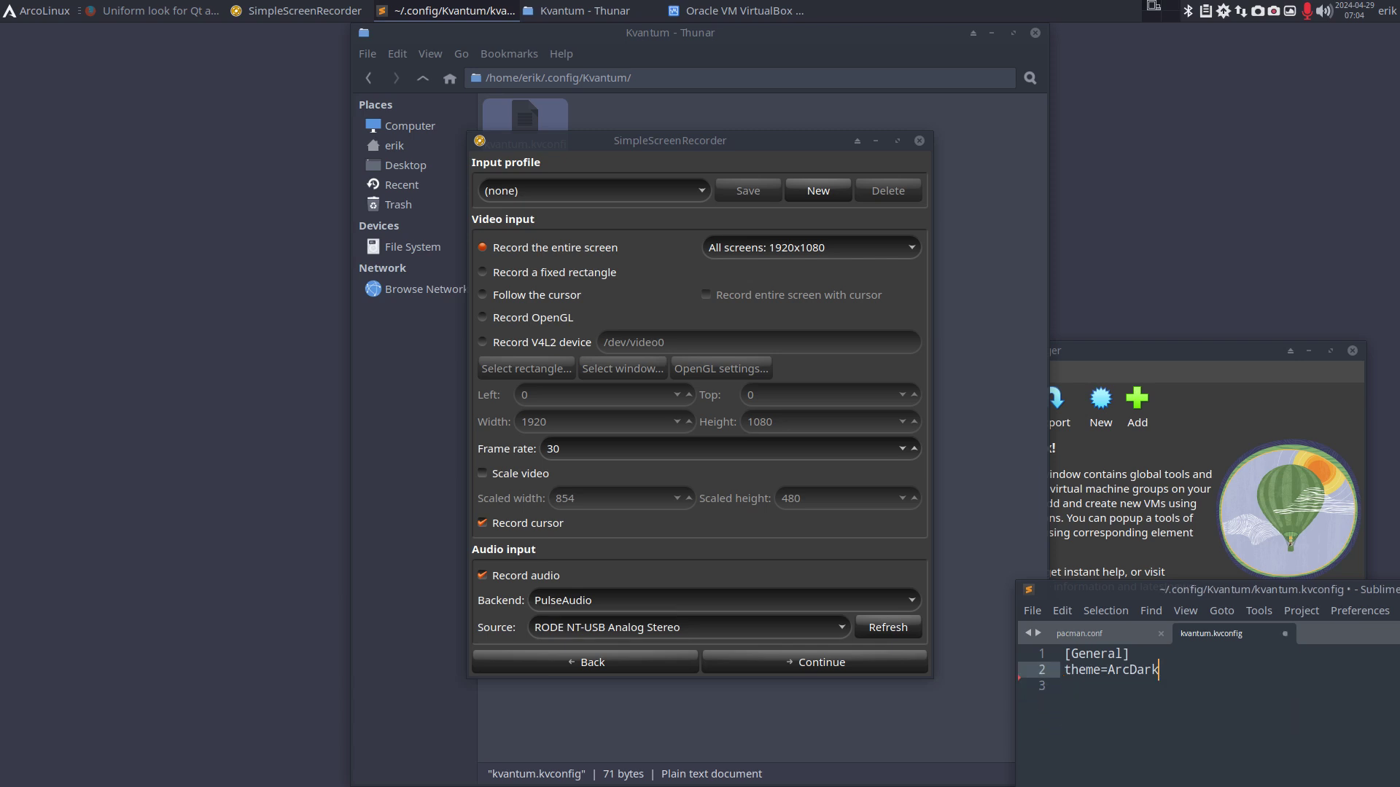
key("ctrl+s")
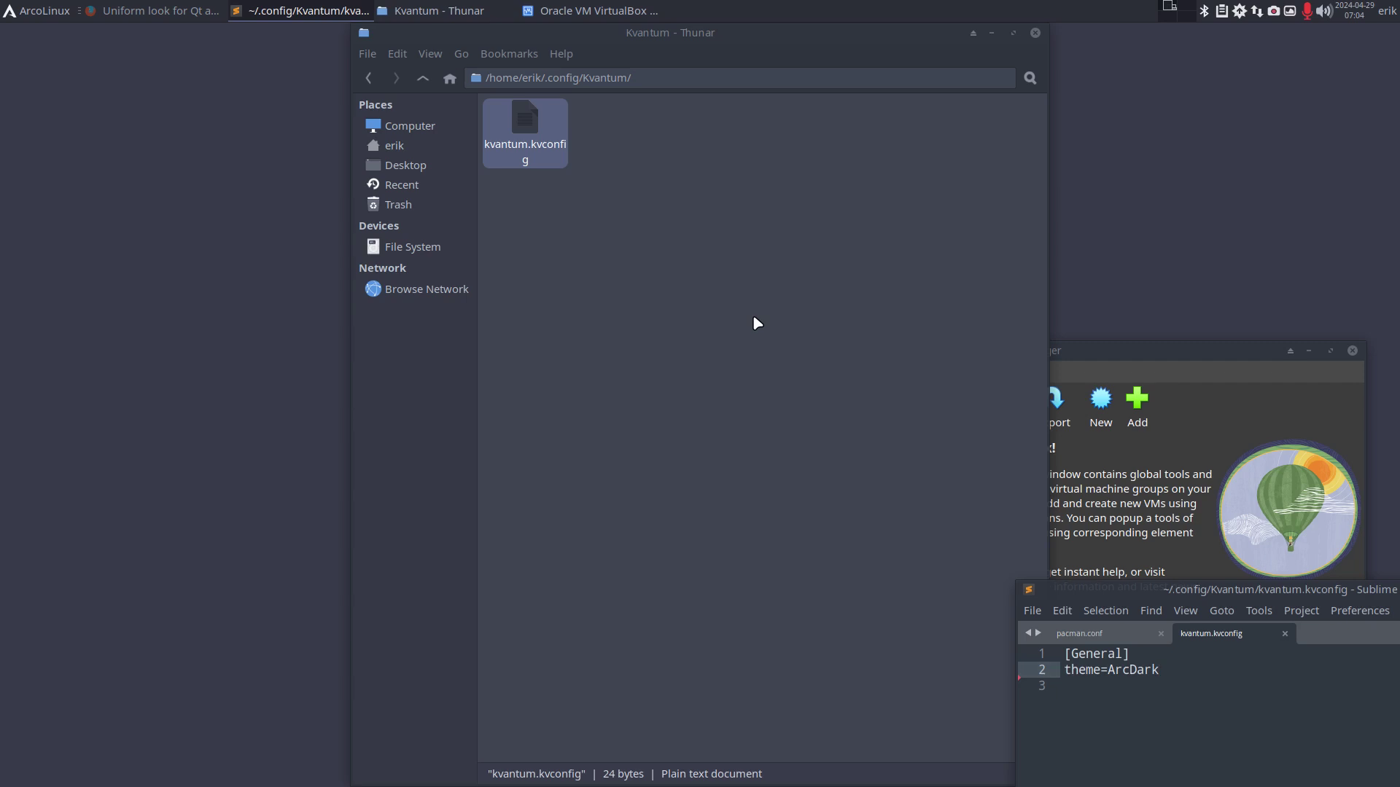
Step: Relaunch SimpleScreenRecorder via dmenu
key("super+d")
type("sim")
key("Right")
key("Right")
key("Right")
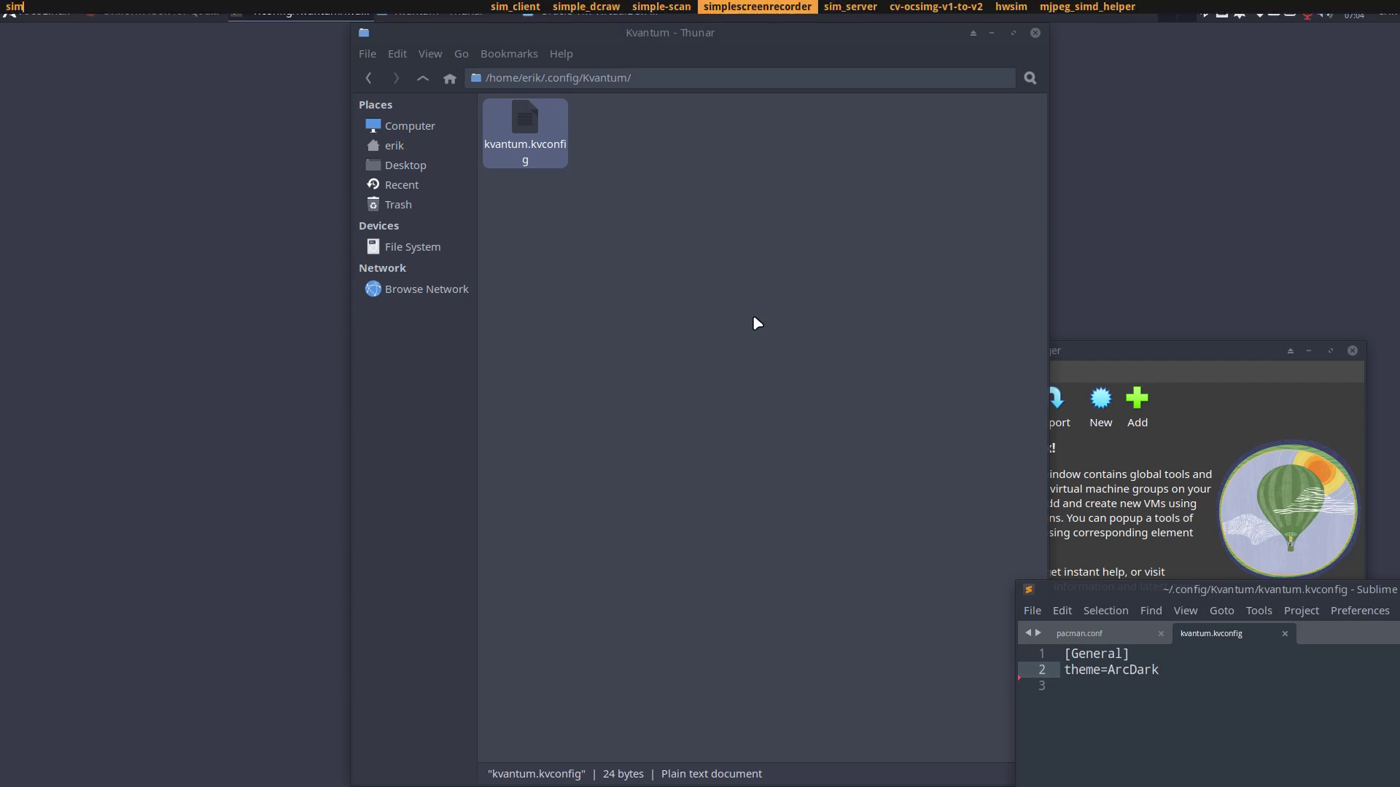
key("Return")
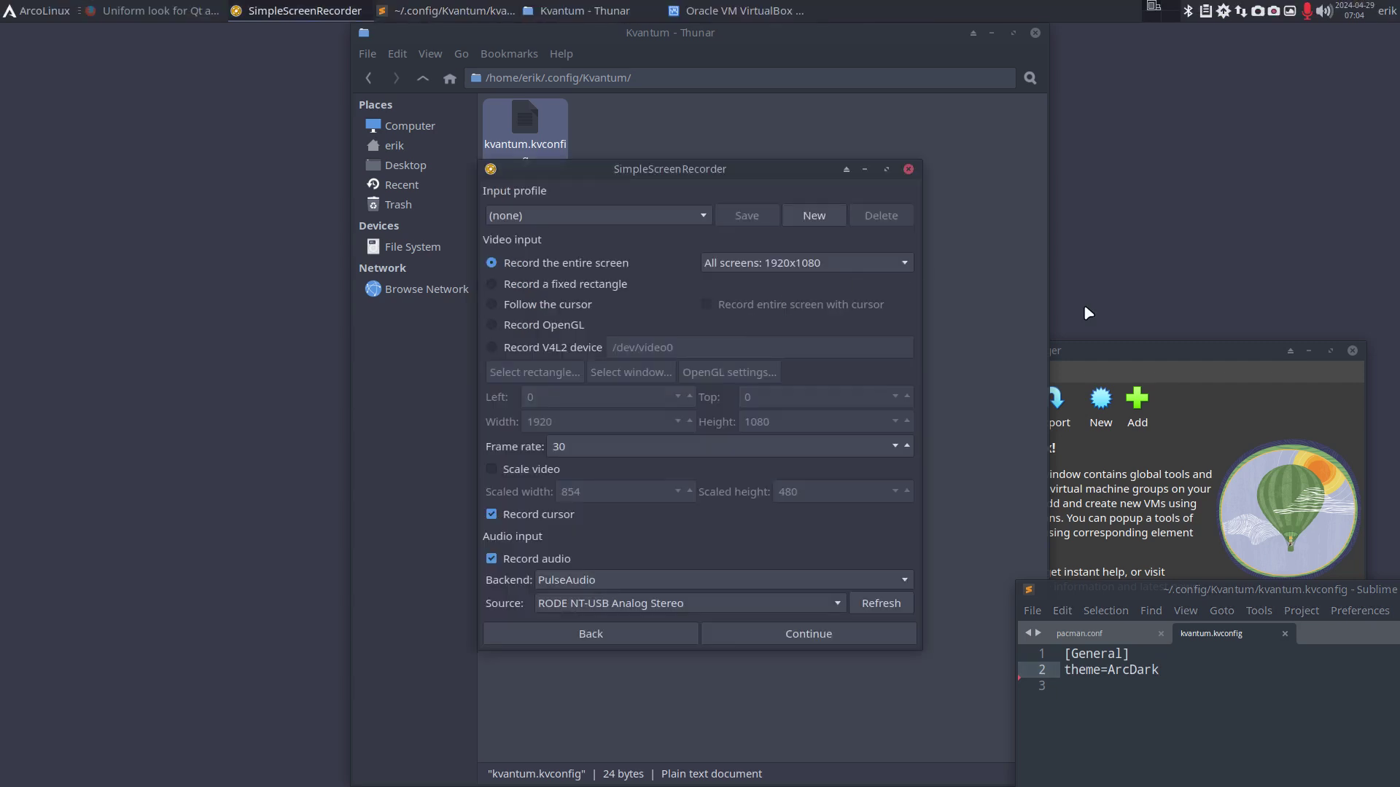
Step: Raise VirtualBox Manager, move SimpleScreenRecorder to the left, and open the applications menu
left_click(1196, 350)
left_click(1353, 351)
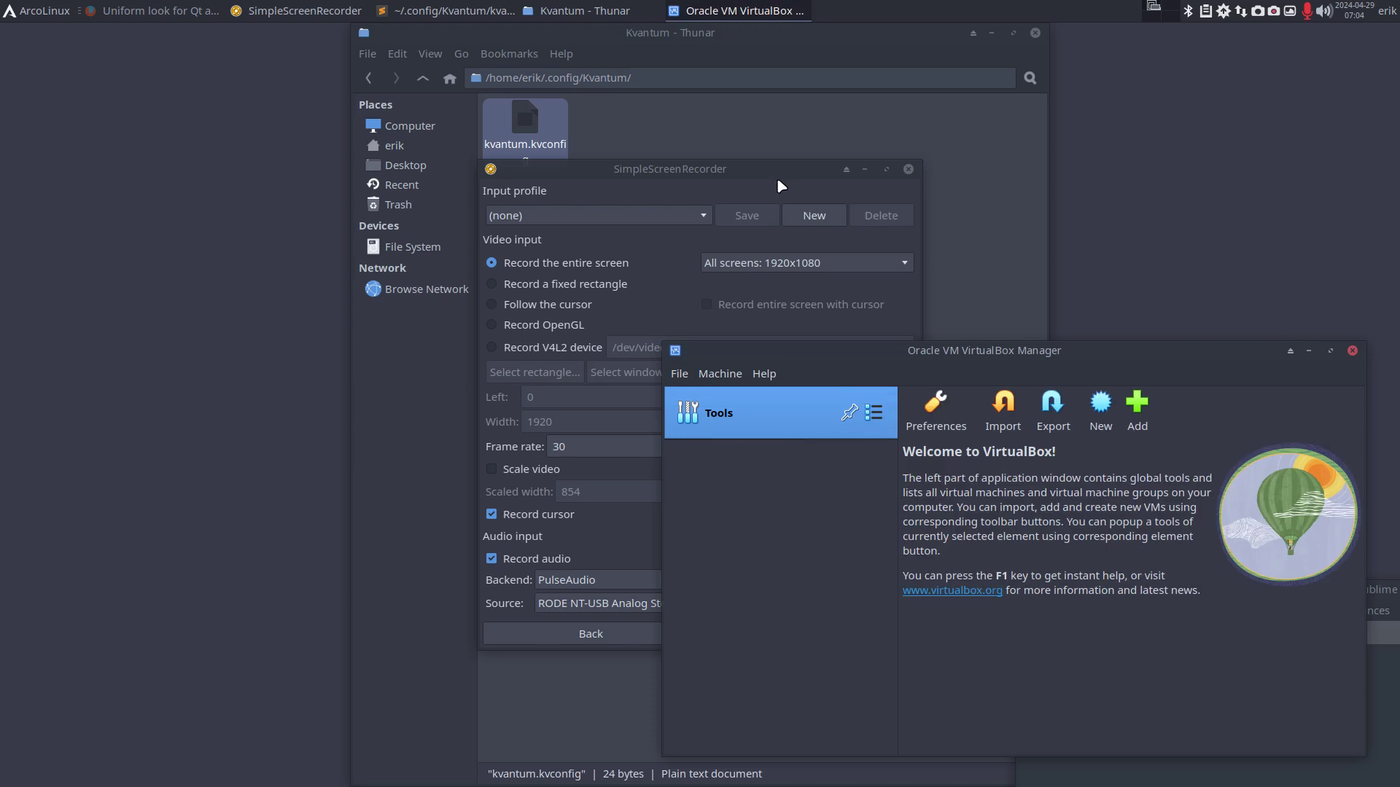
left_click_drag(777, 173, 375, 250)
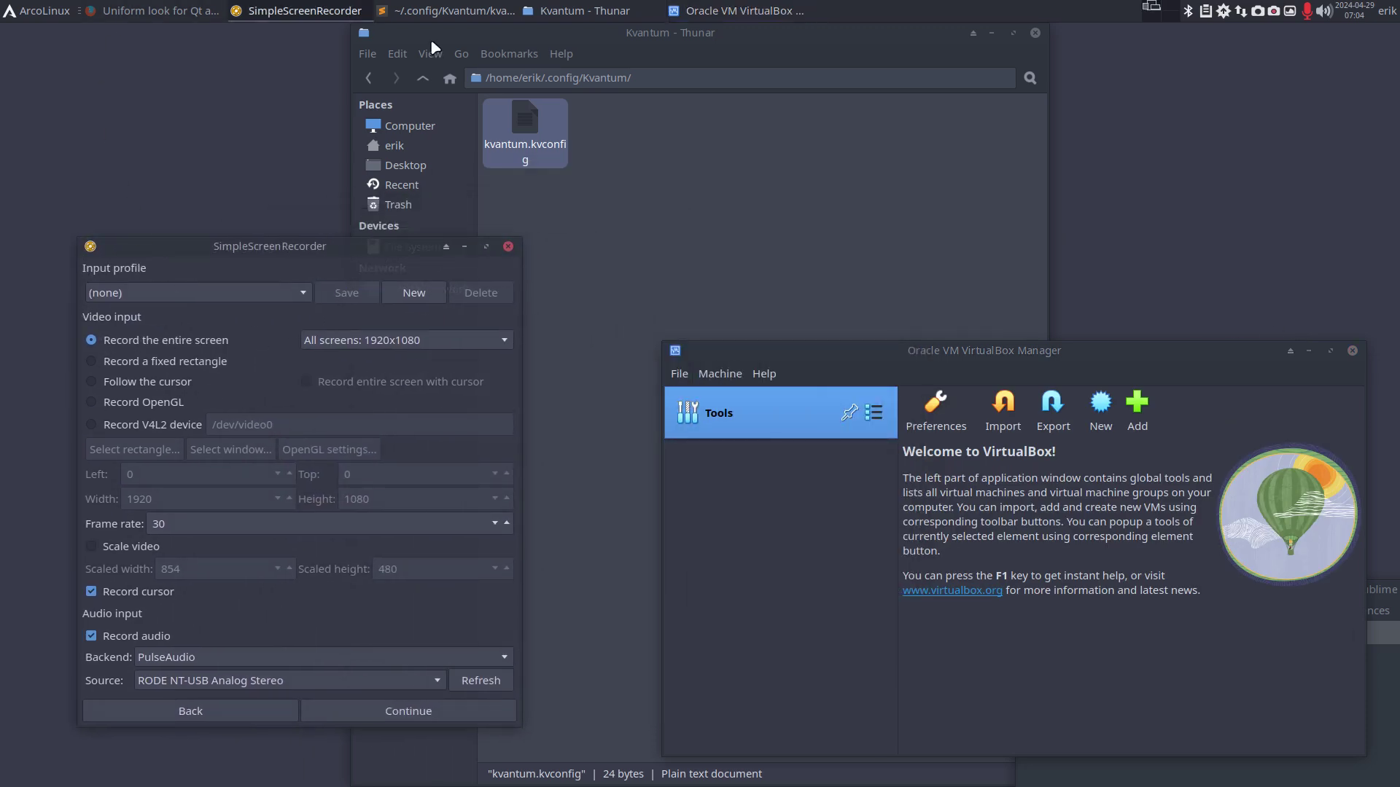
left_click(46, 11)
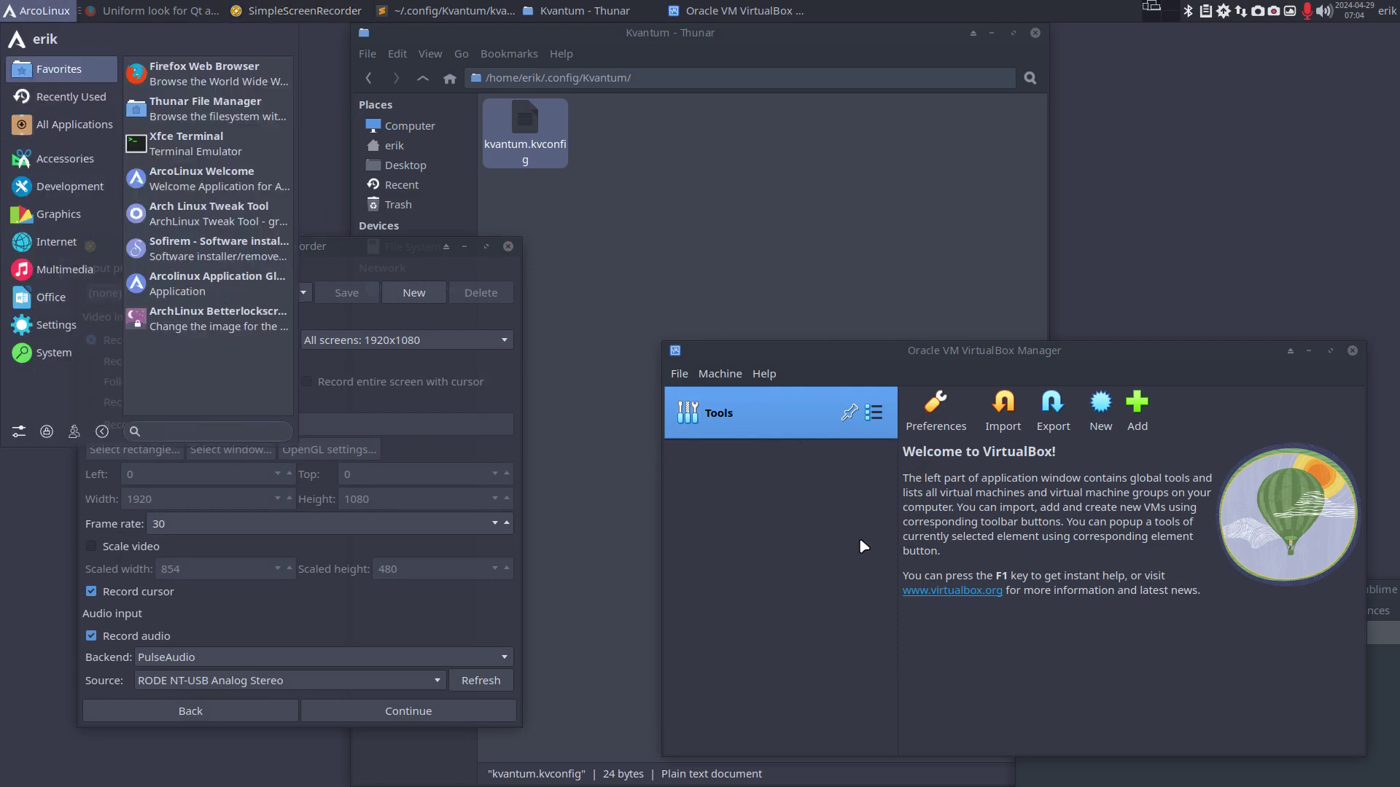
Step: Open /etc/environment from Thunar's /etc folder in Sublime Text
left_click(817, 197)
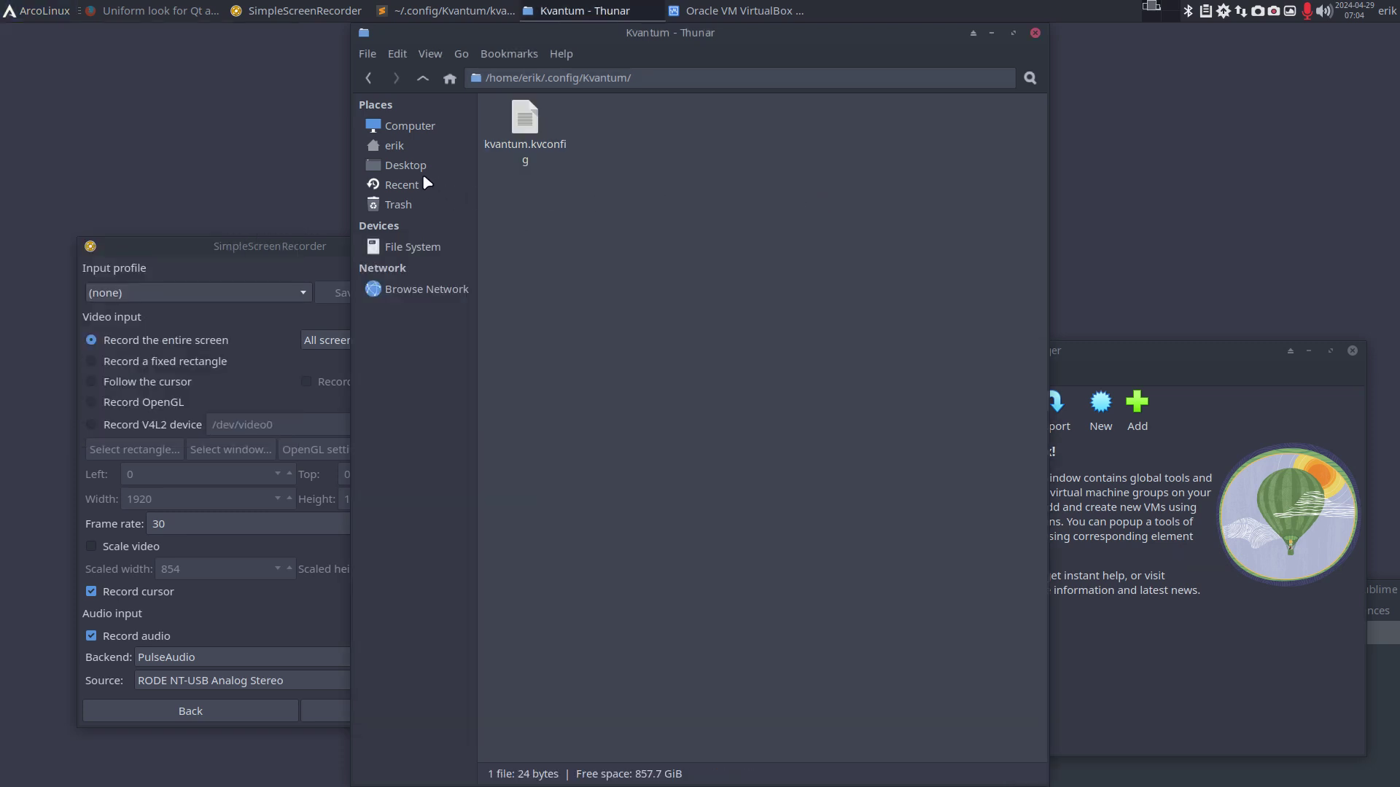
left_click(427, 251)
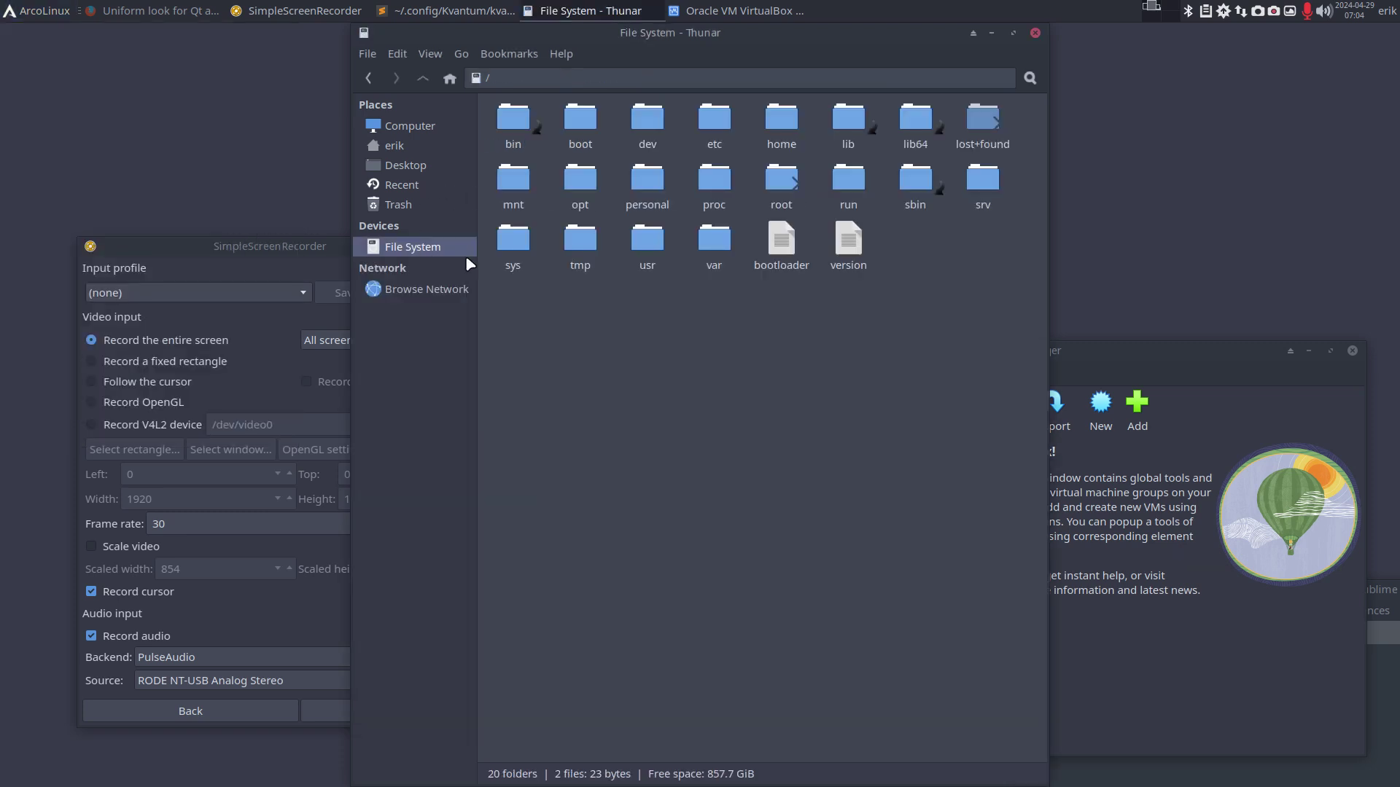
double_click(713, 122)
type("encv")
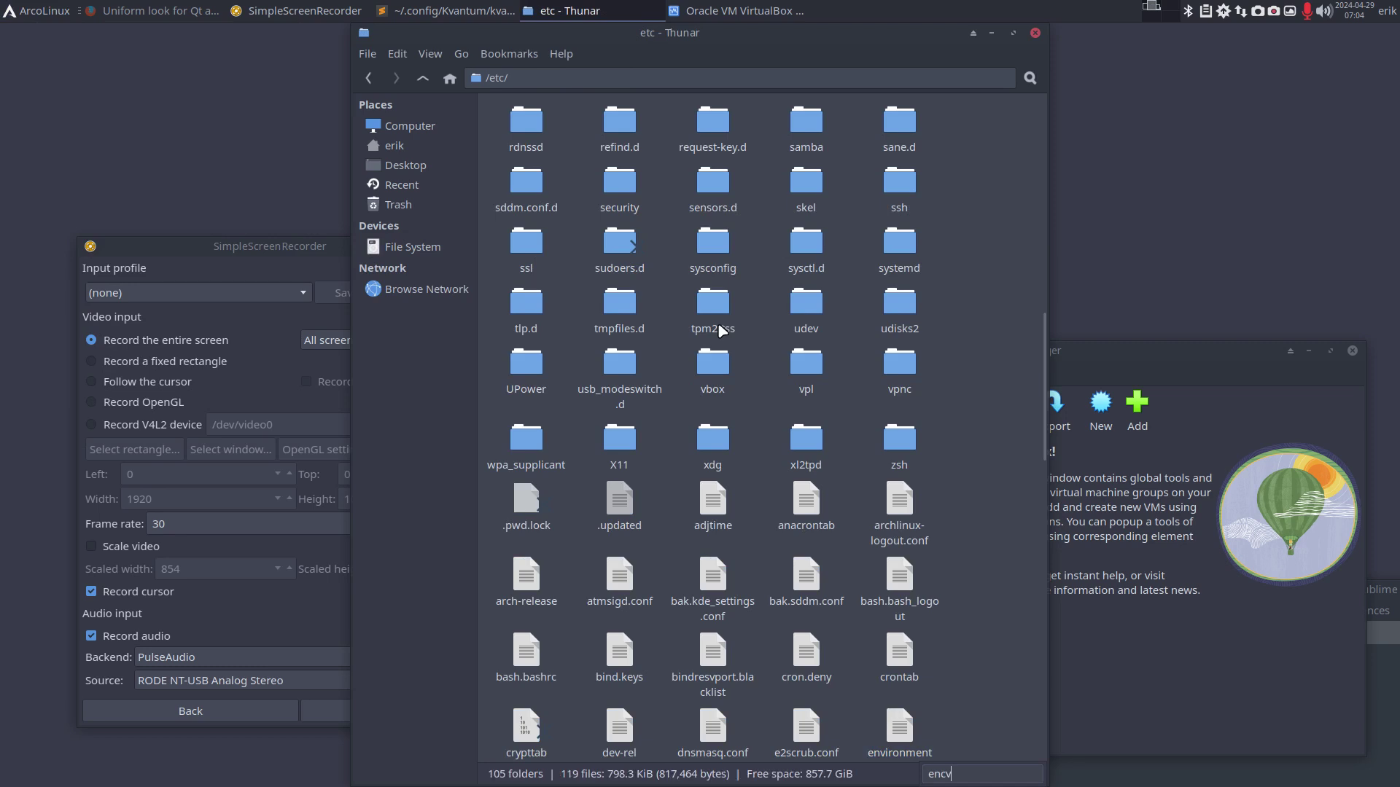
double_click(900, 732)
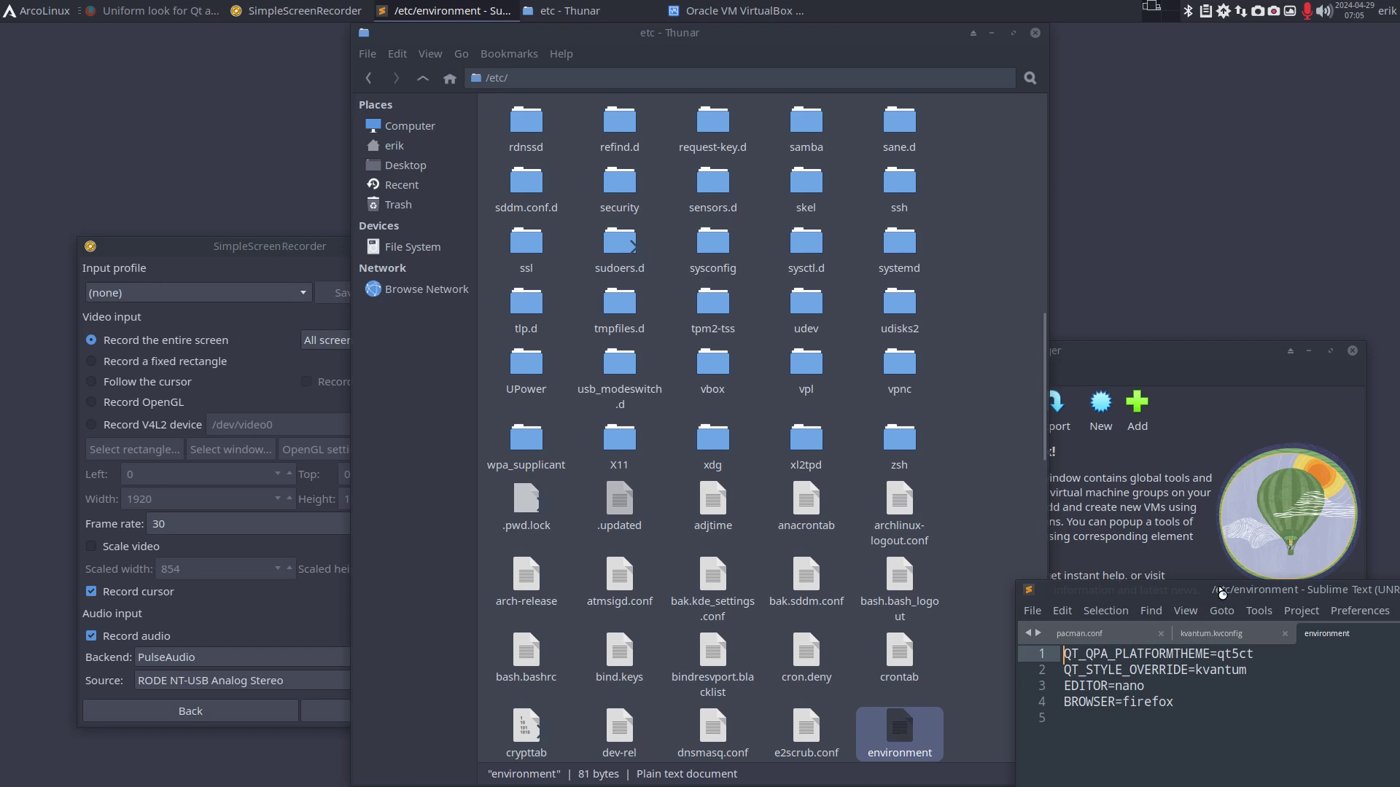
Step: Centre the editor and highlight the QT_QPA_PLATFORMTHEME and QT_STYLE_OVERRIDE lines
left_click_drag(1219, 590, 847, 404)
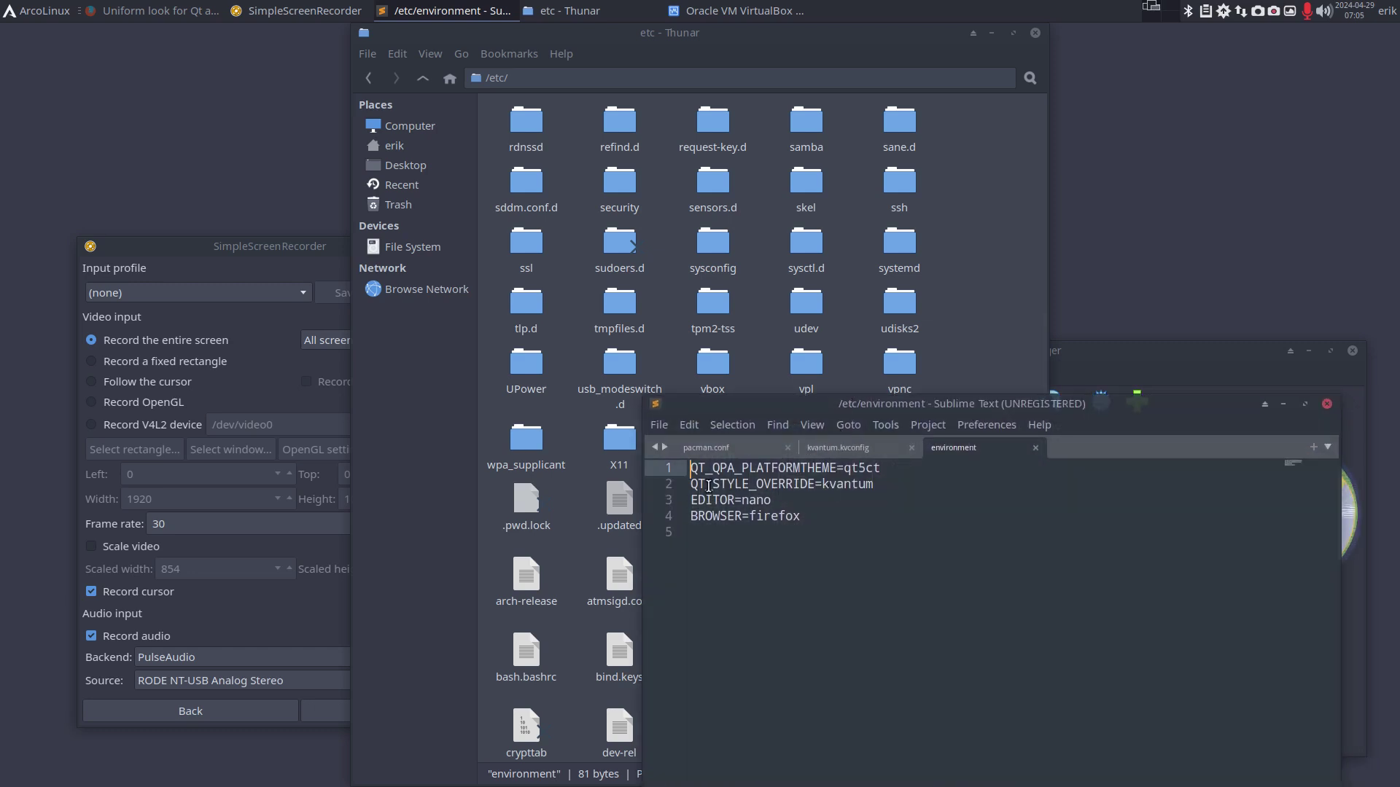
left_click_drag(874, 484, 683, 470)
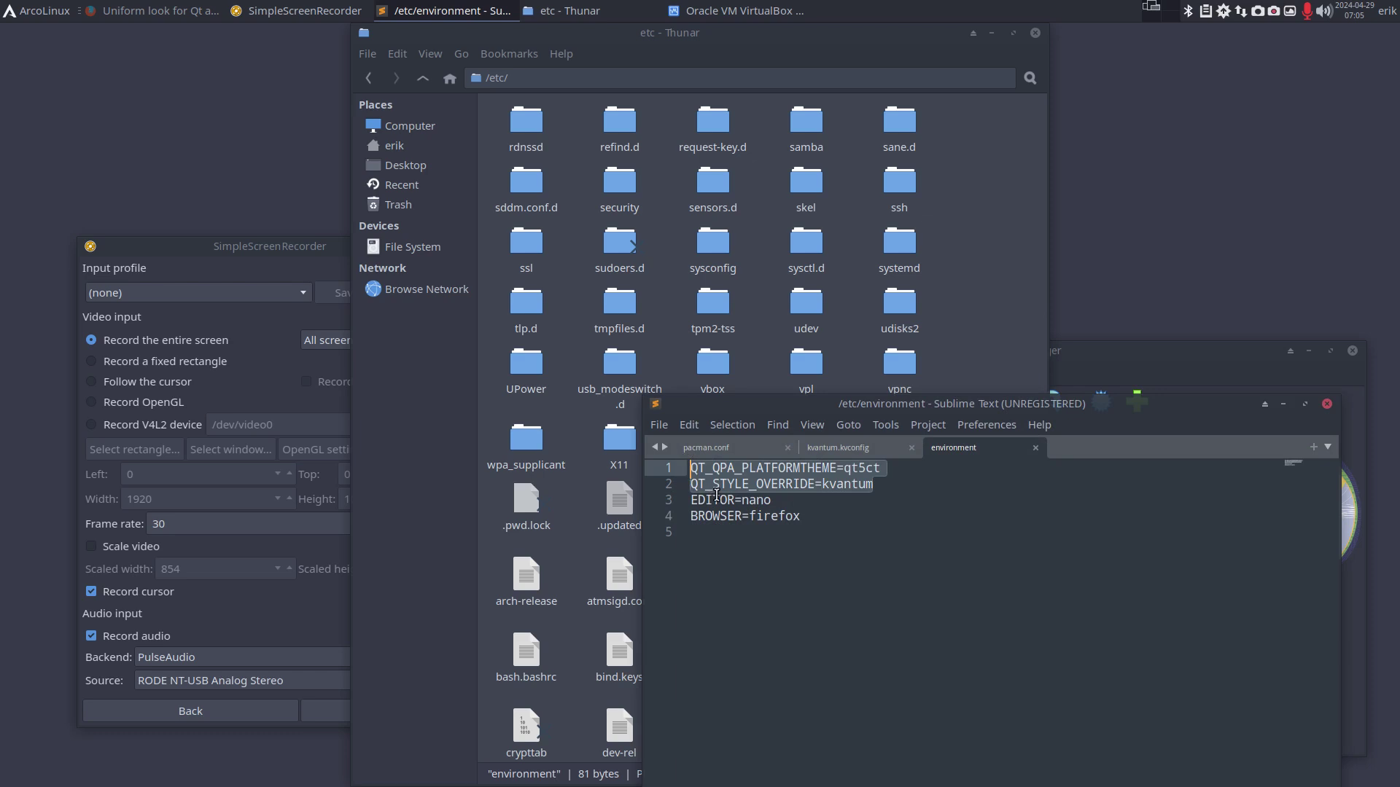
left_click(697, 469)
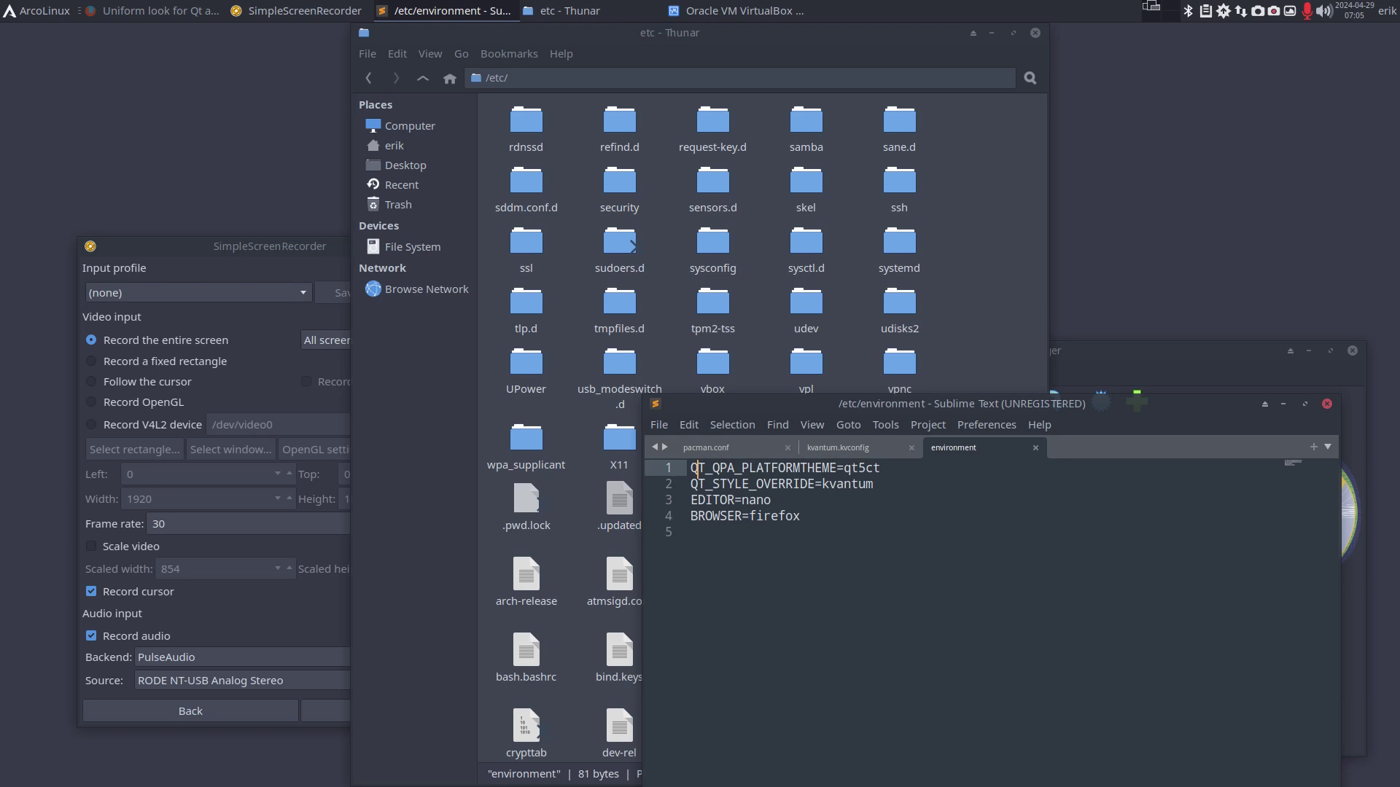
key("super+d")
type("qty")
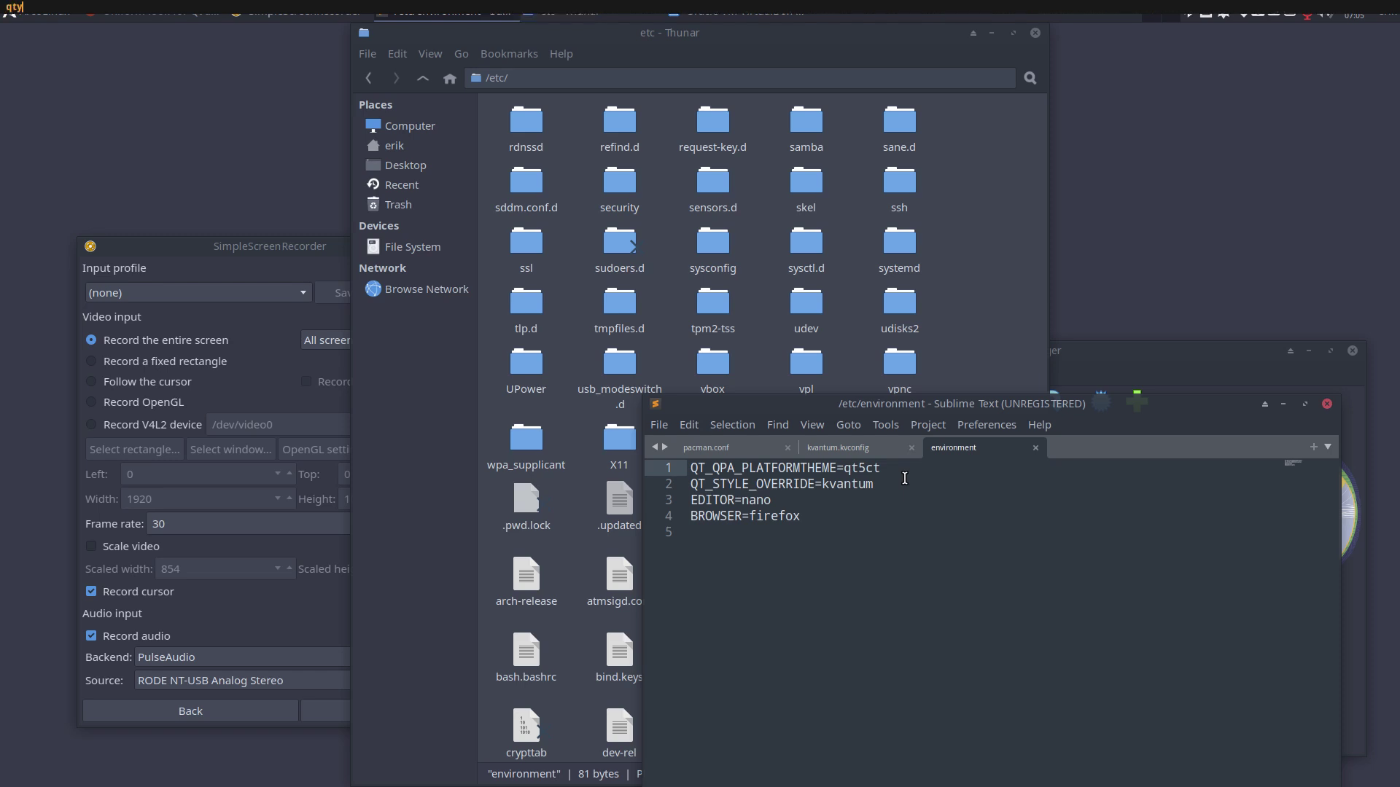
key("BackSpace")
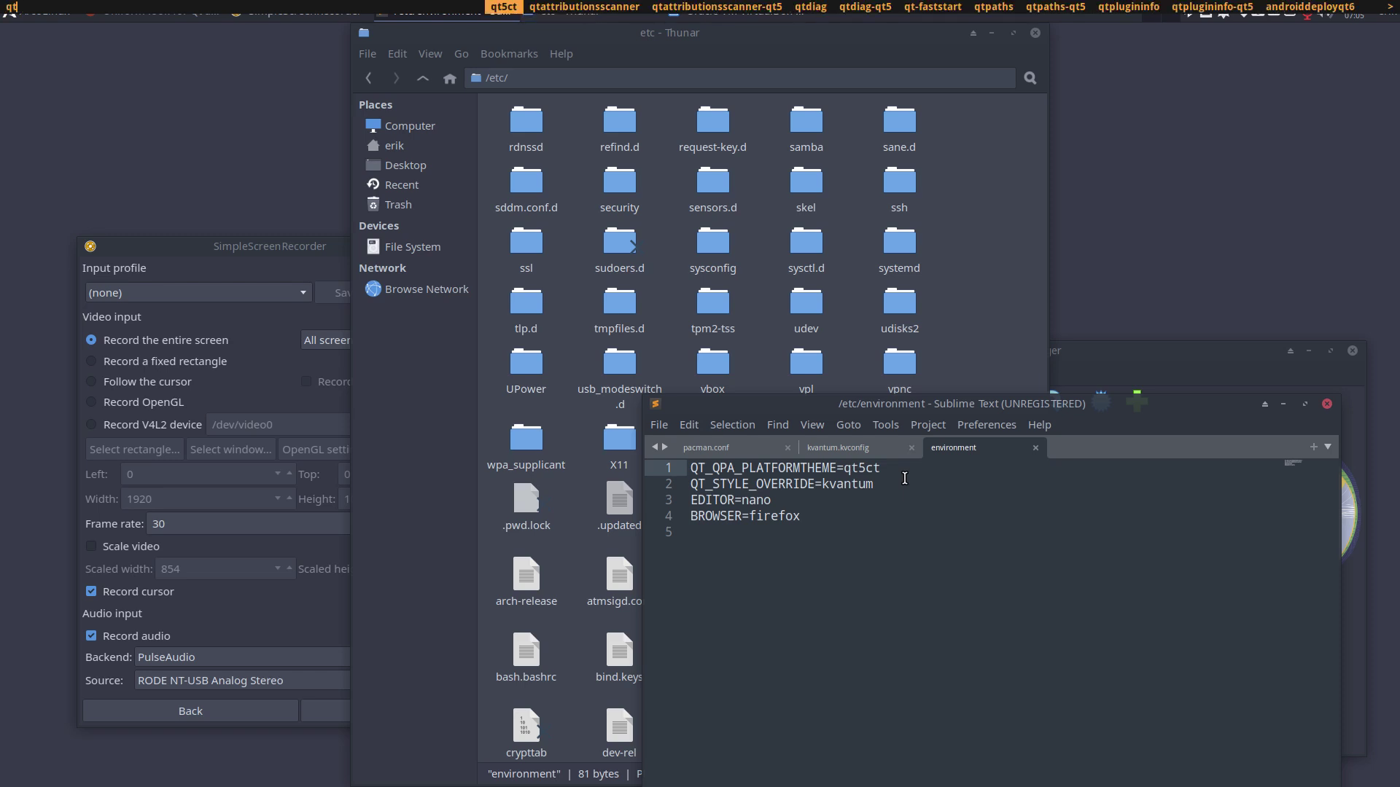
key("Return")
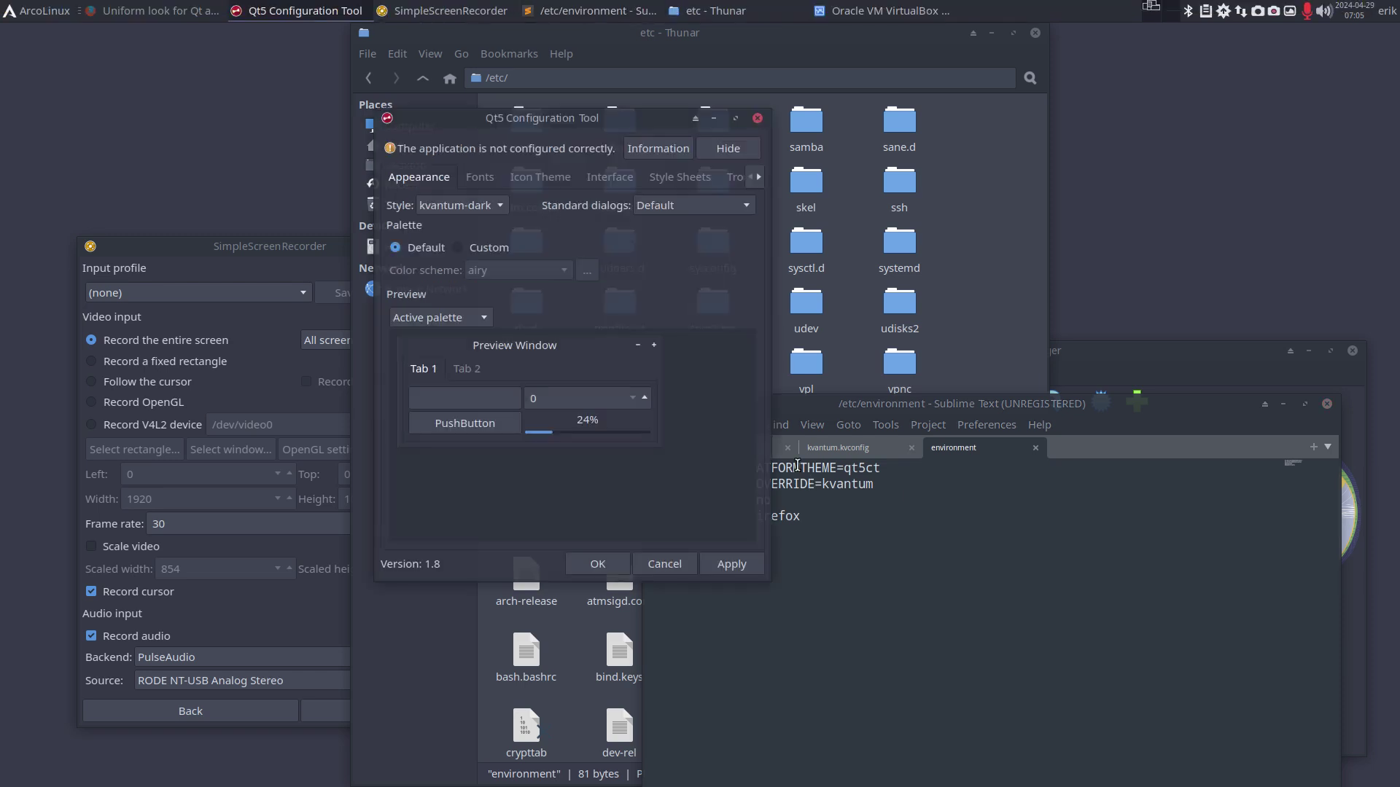
left_click_drag(580, 118, 320, 293)
left_click(226, 375)
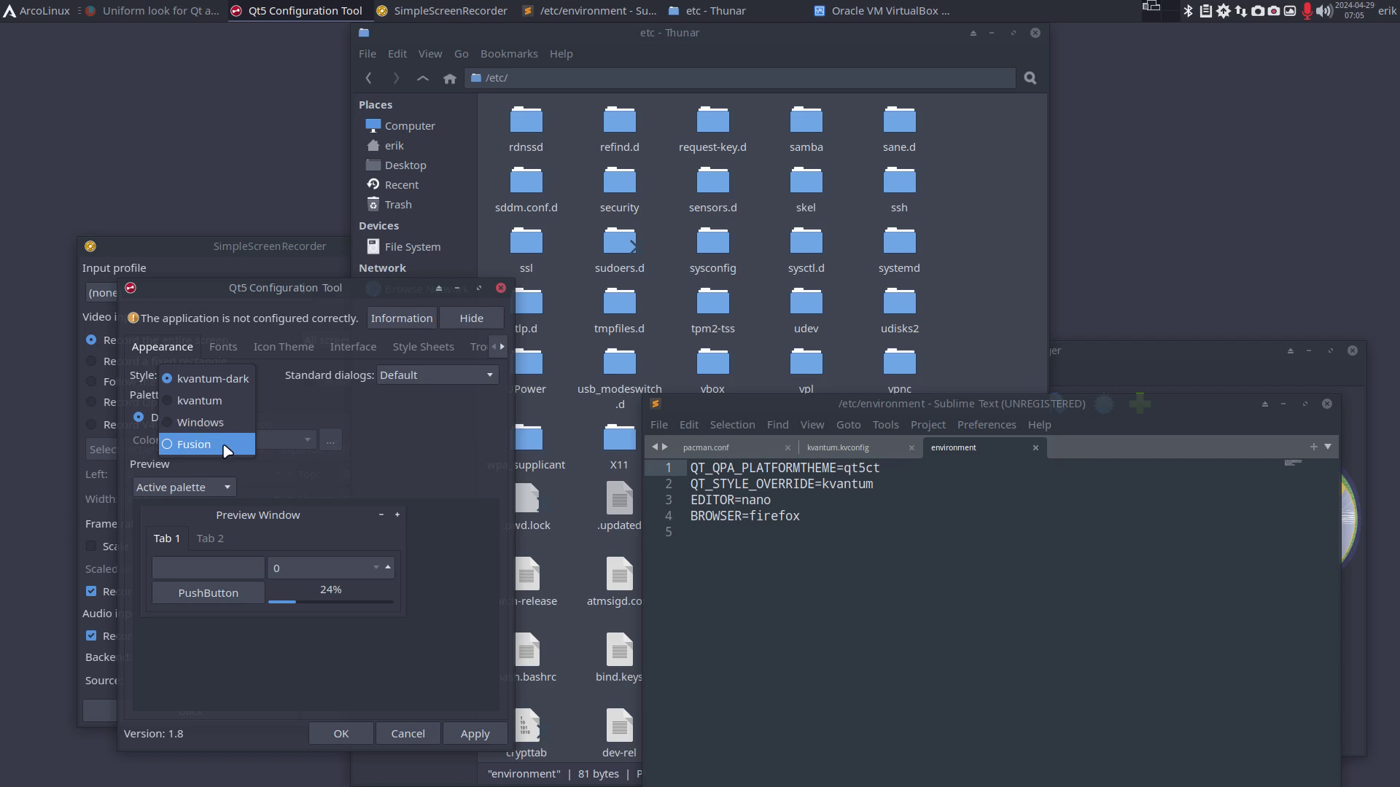
left_click(240, 379)
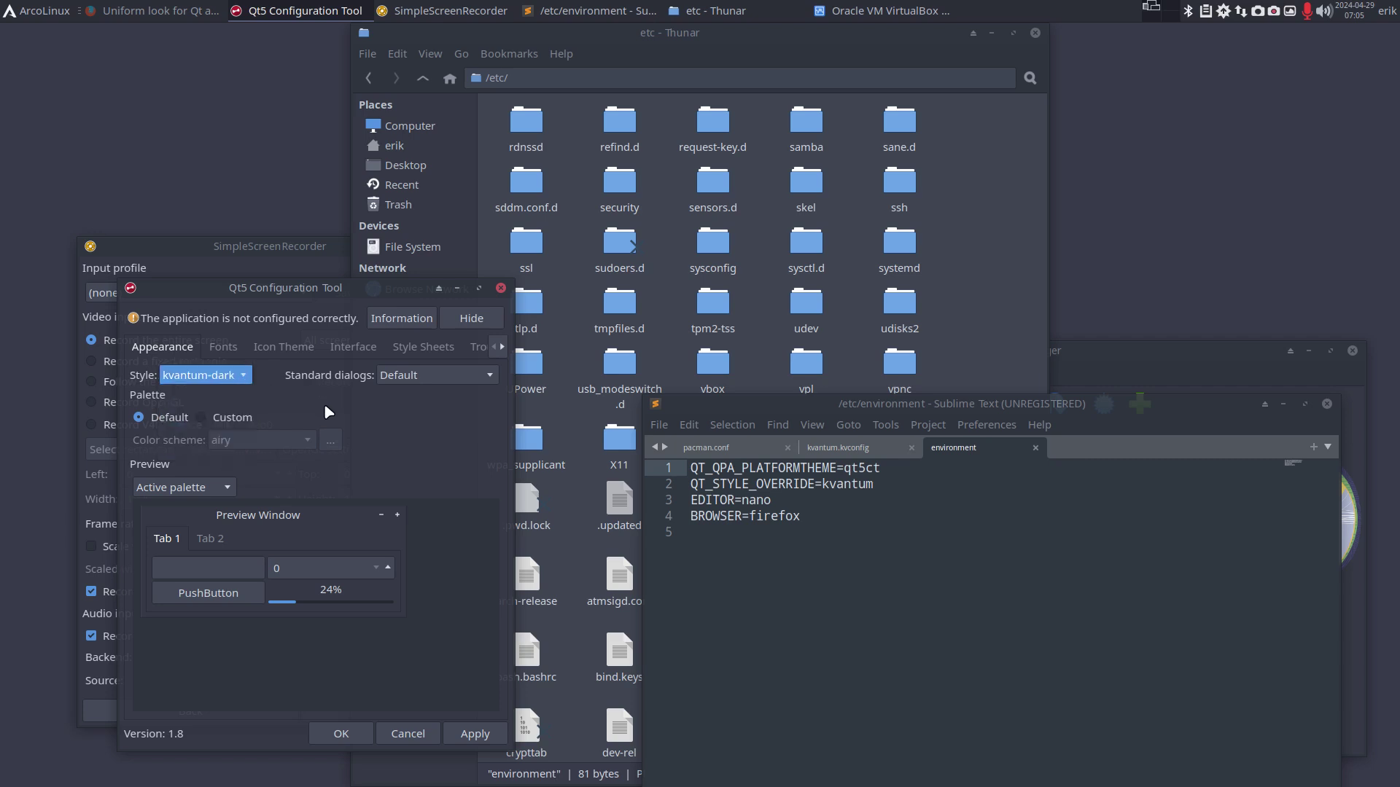
left_click(222, 348)
left_click(268, 348)
left_click(352, 347)
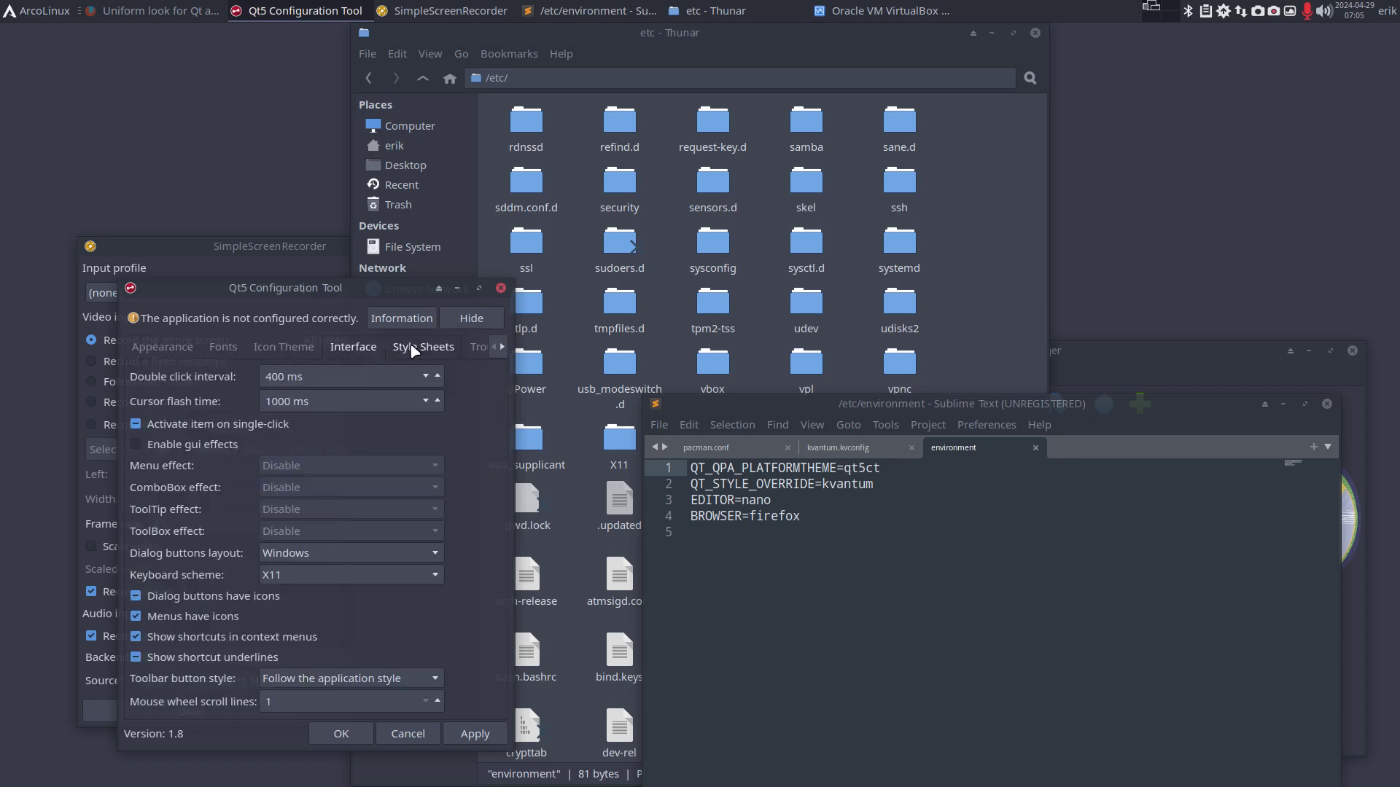
left_click(412, 349)
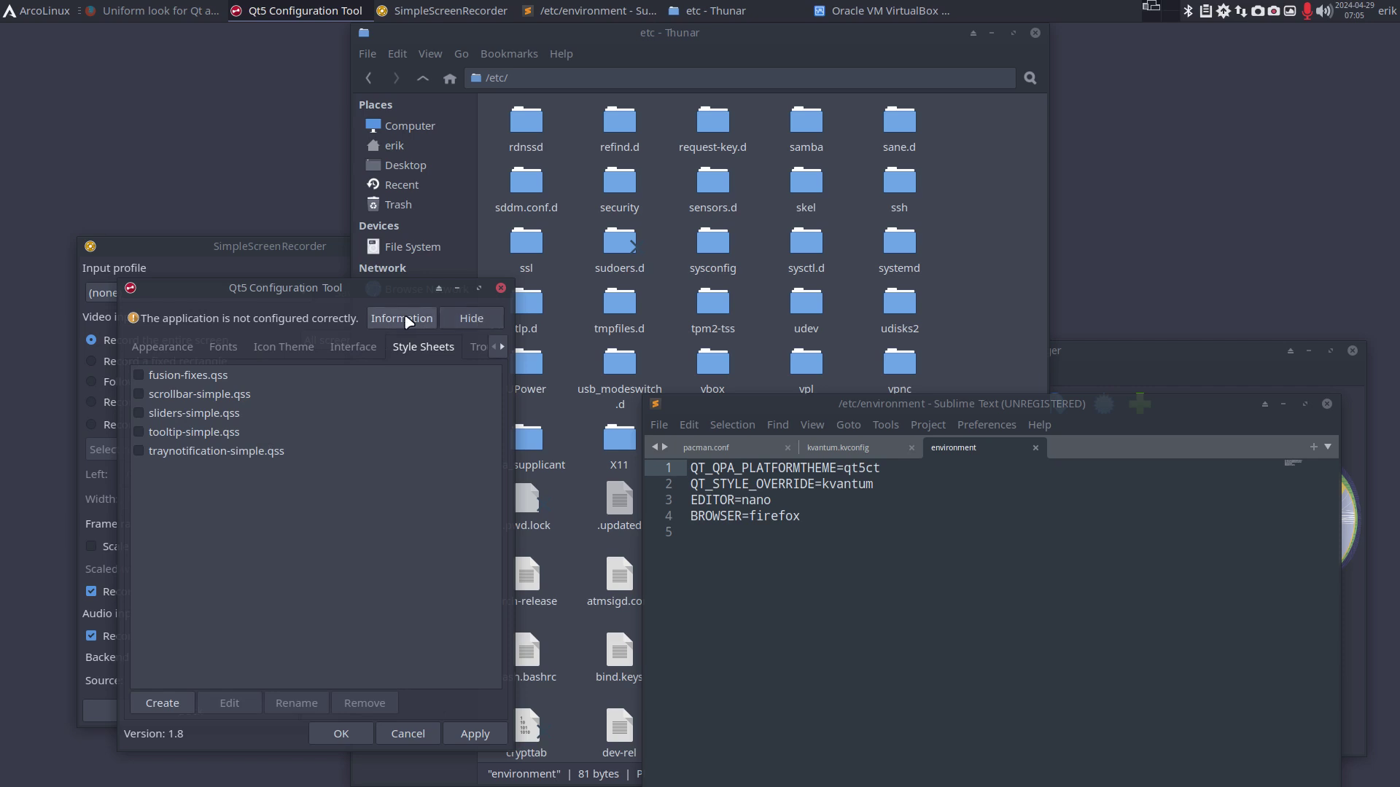
left_click(386, 318)
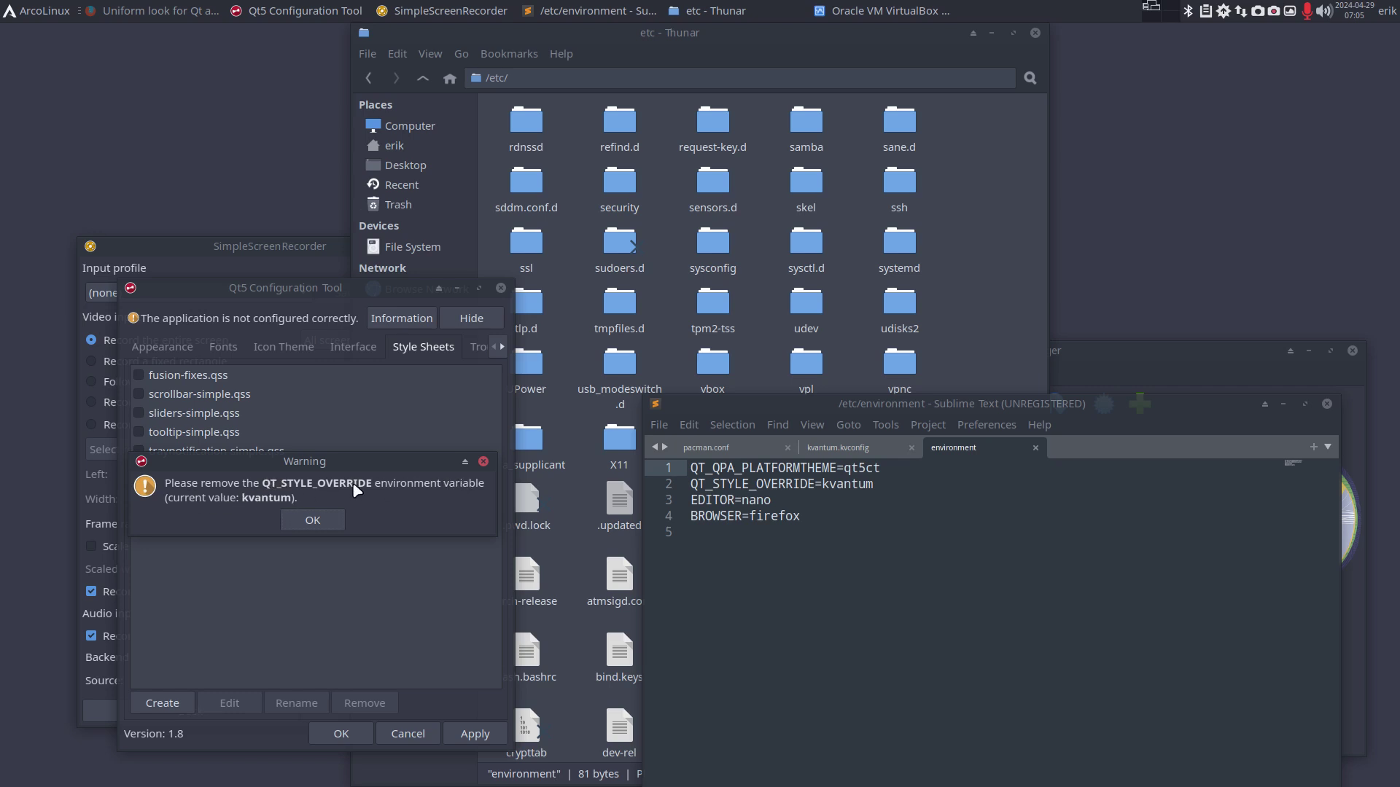
left_click(314, 520)
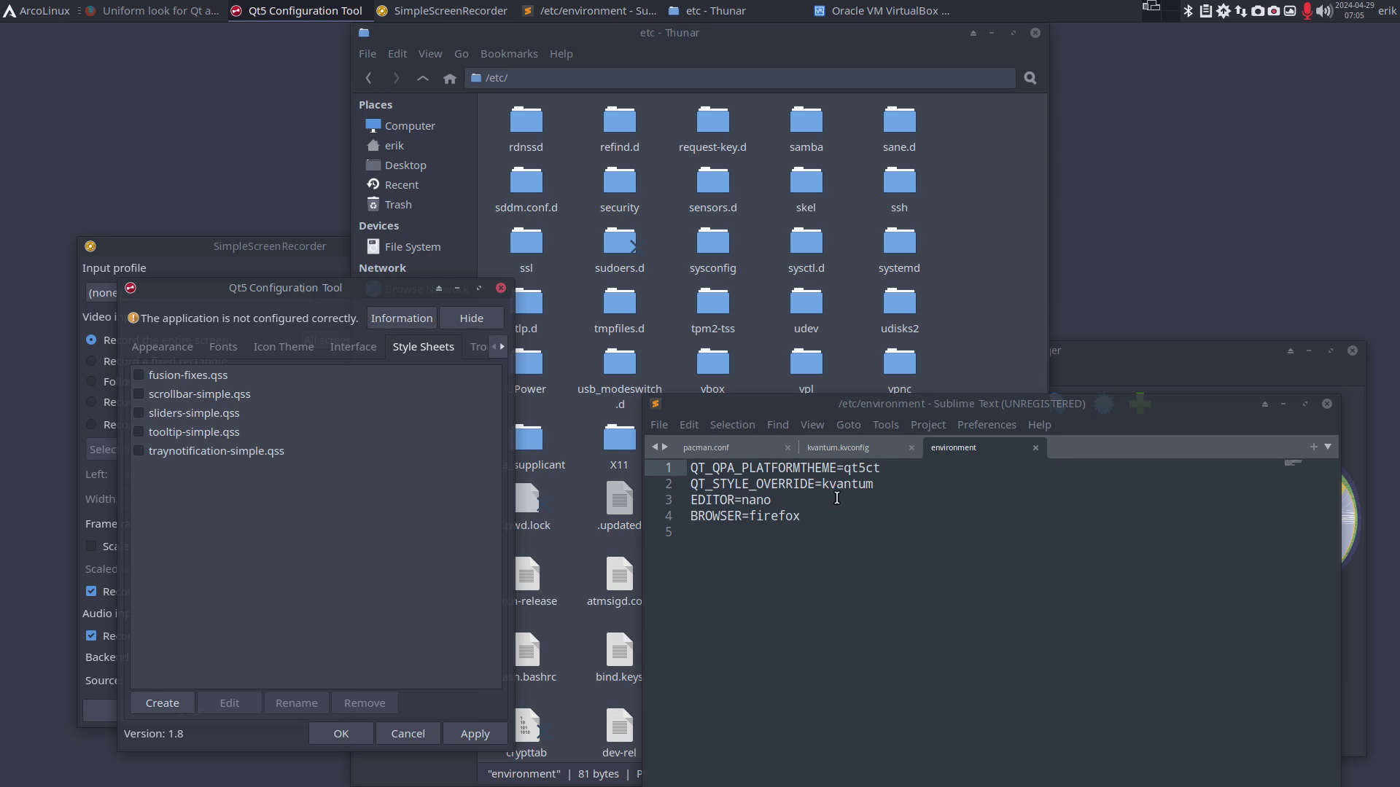
left_click(880, 482)
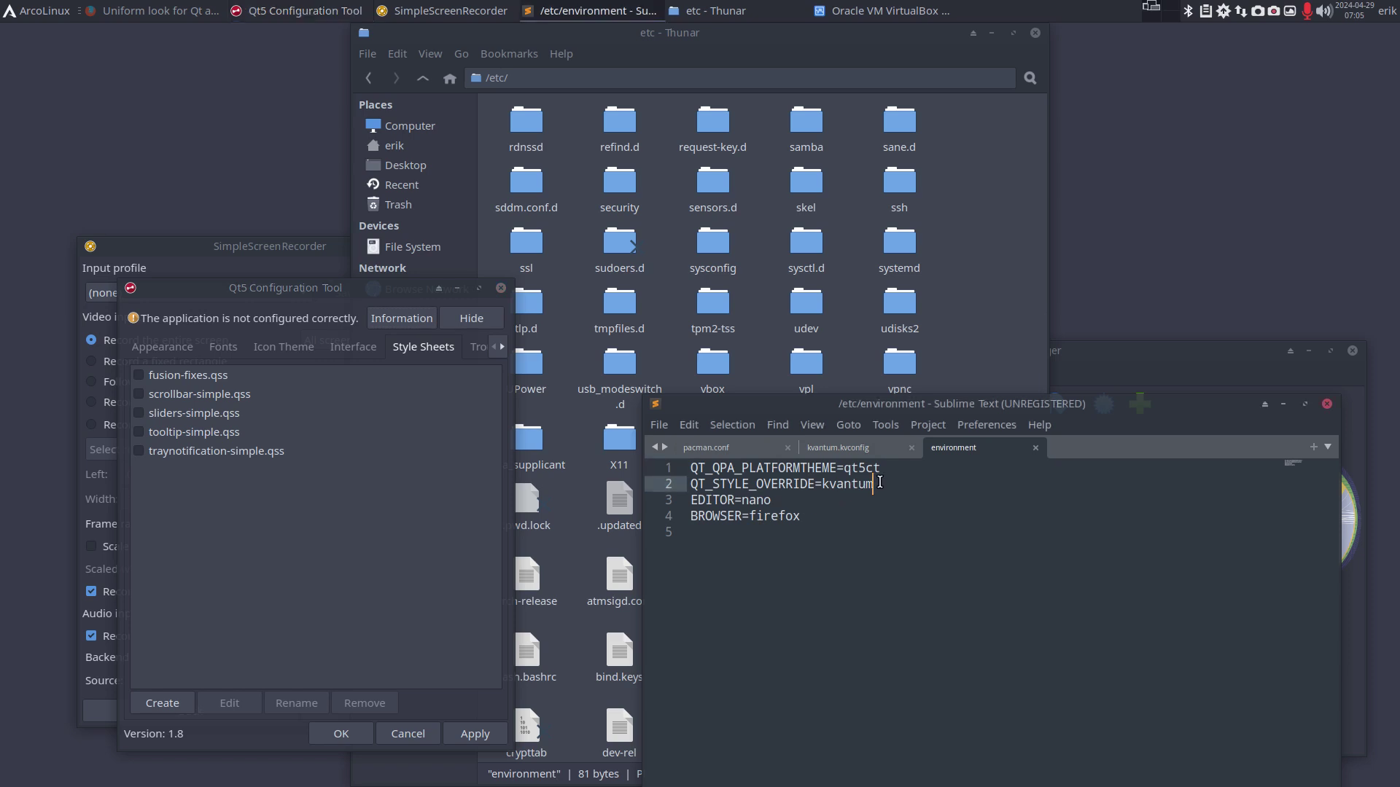
left_click(356, 728)
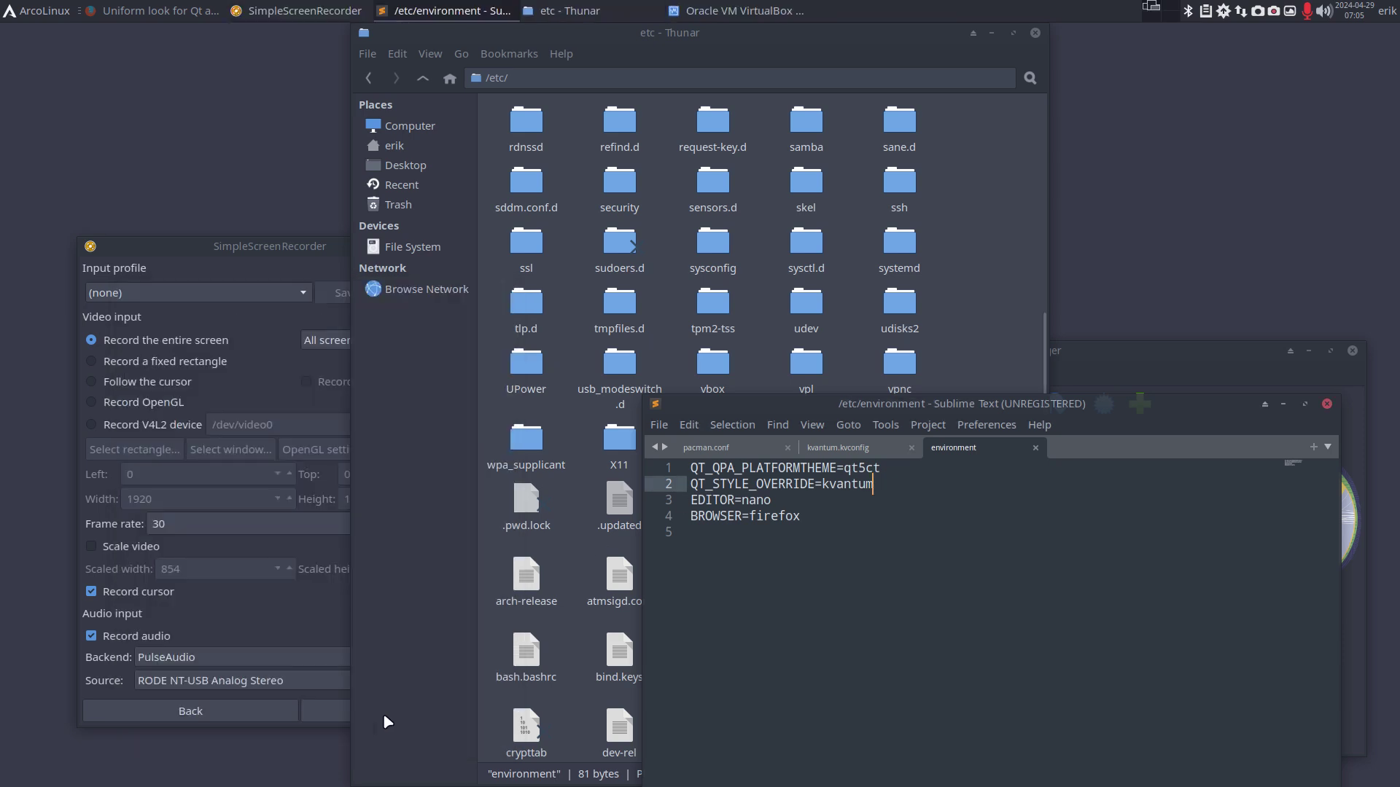
Step: Close the Sublime Text editor holding /etc/environment, then bring SimpleScreenRecorder forward and close it
left_click(1326, 405)
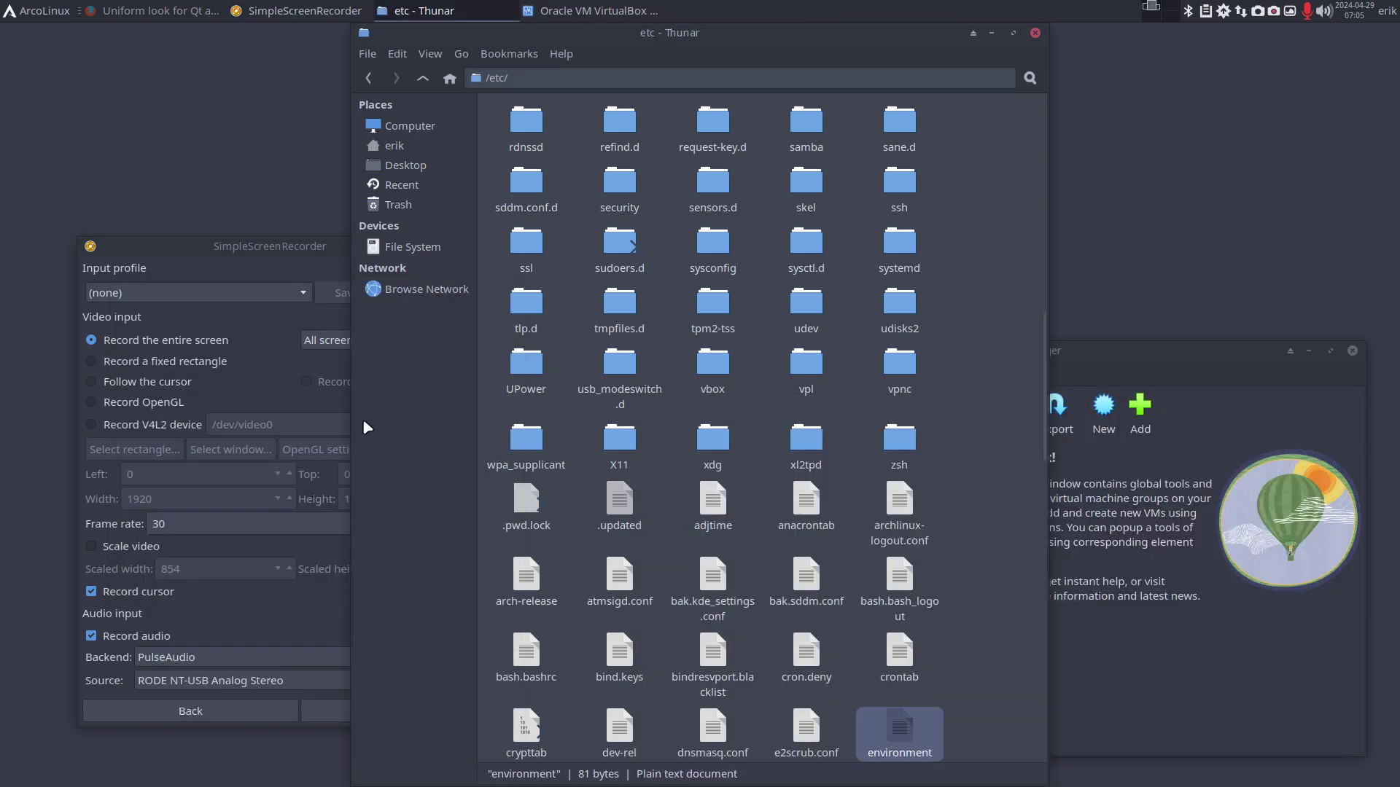
left_click(265, 248)
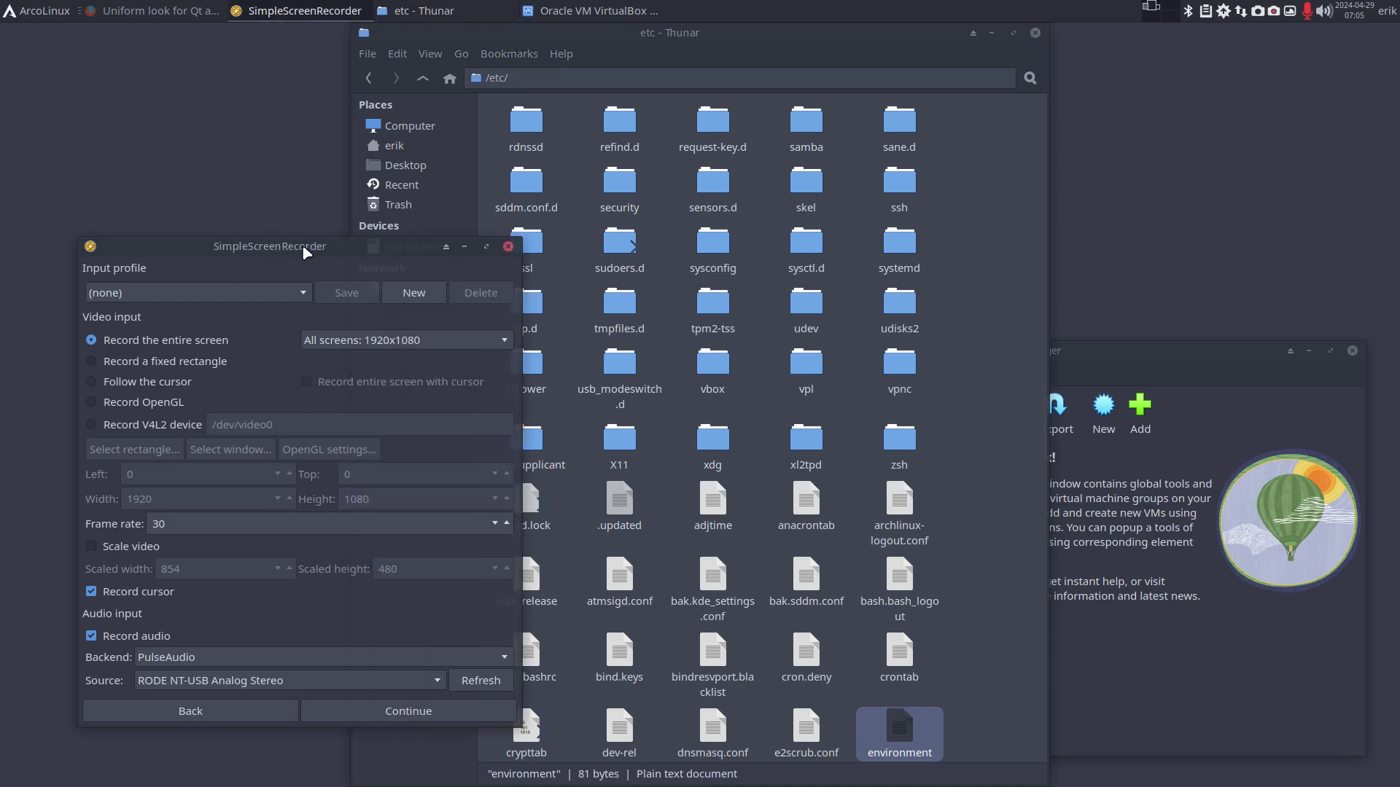
left_click(508, 247)
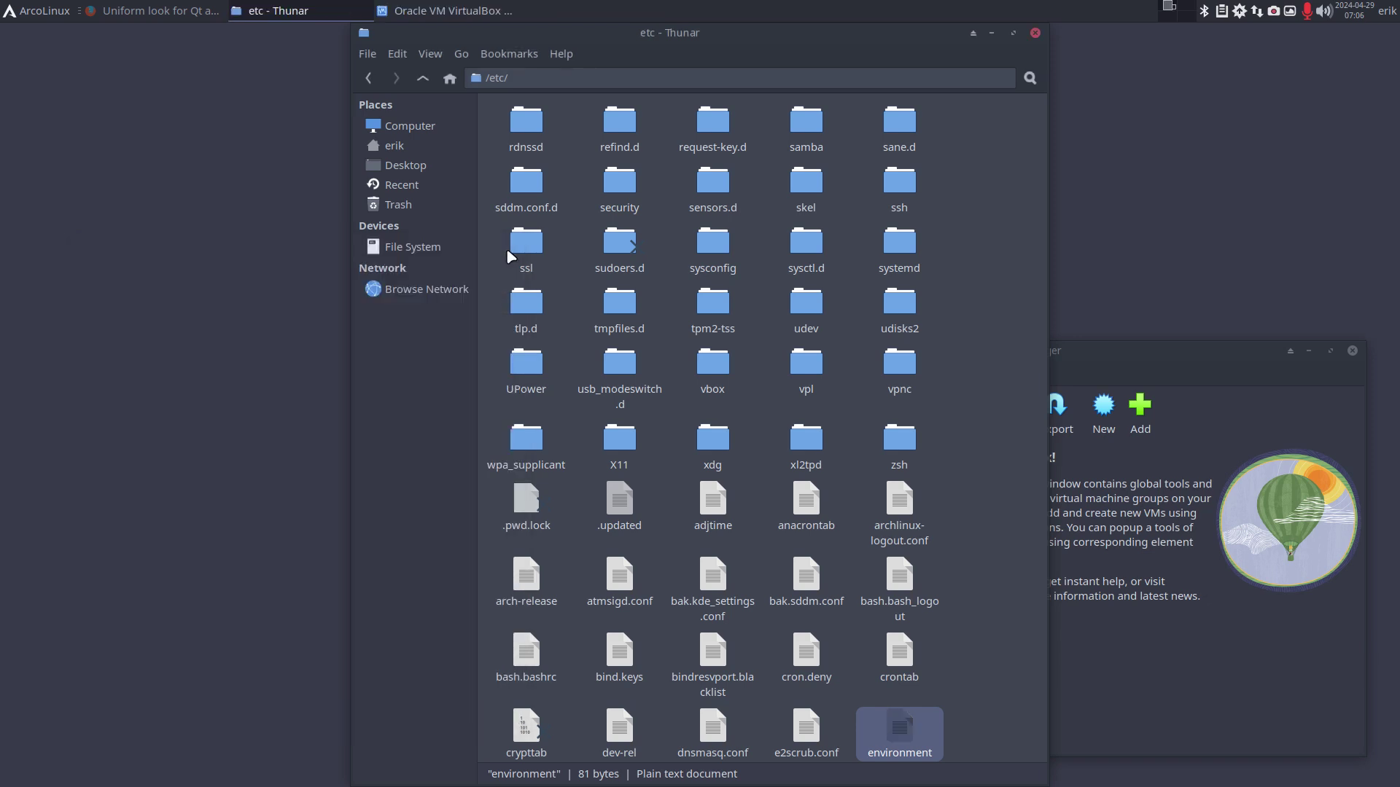
Step: Dismiss VirtualBox's Add virtual machine file dialog and close VirtualBox Manager
left_click(1154, 397)
left_click(1207, 378)
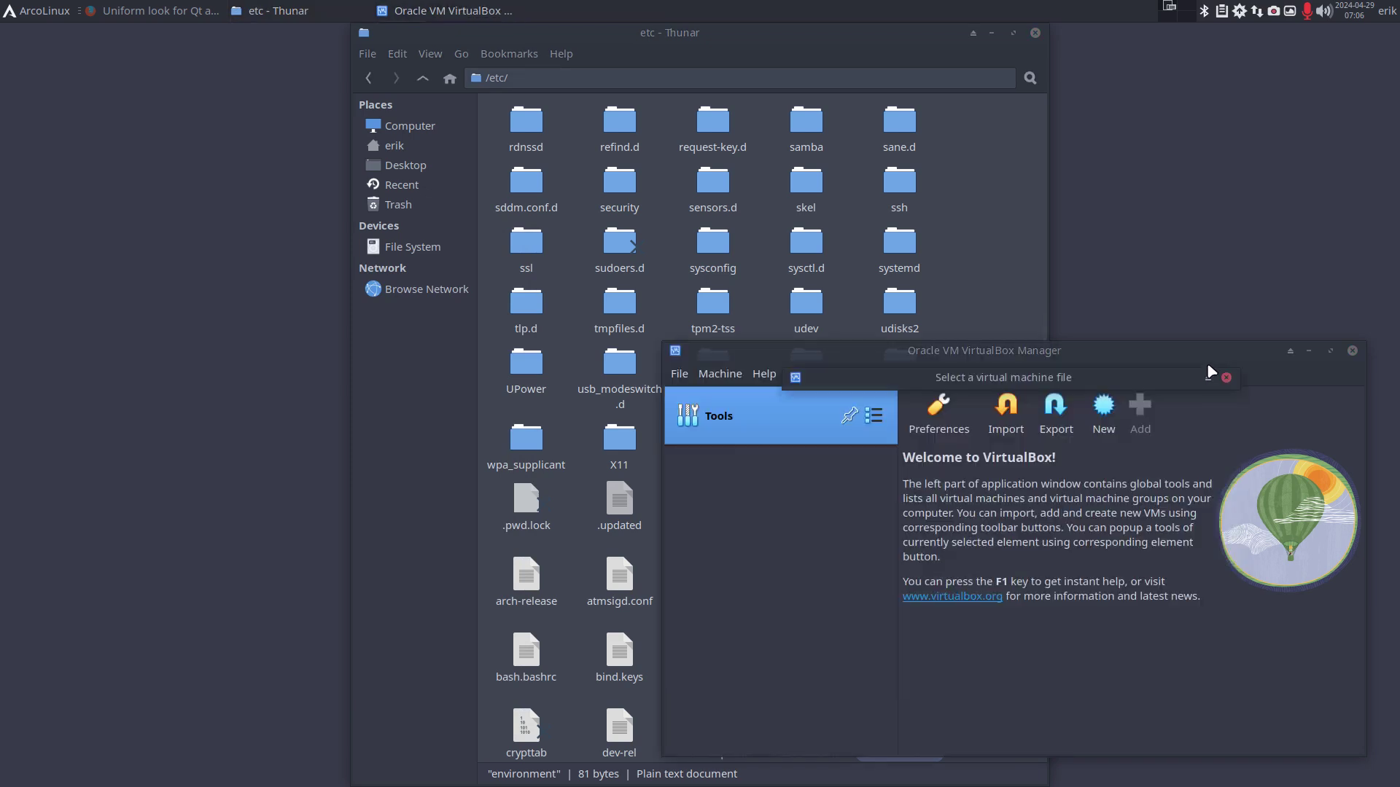
left_click(1226, 377)
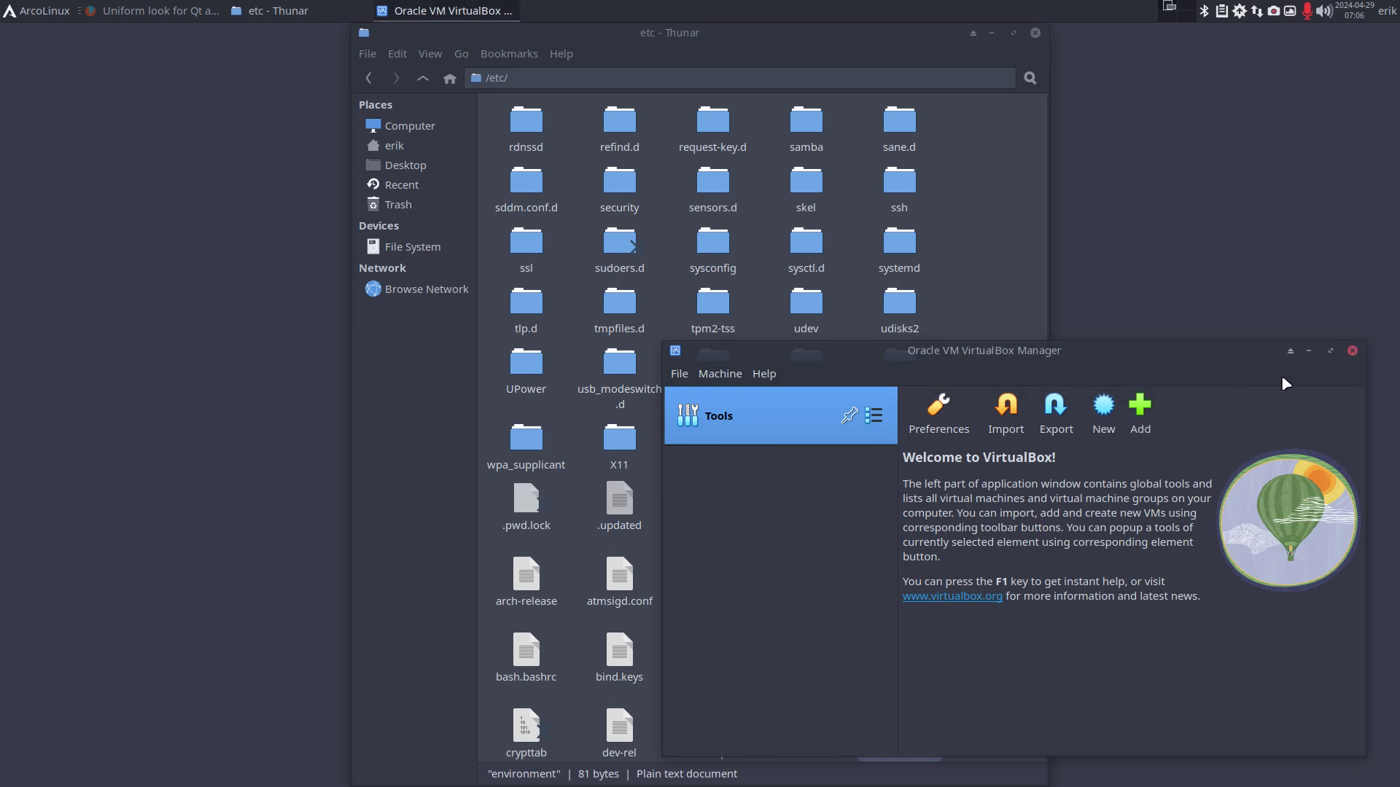
left_click(1353, 351)
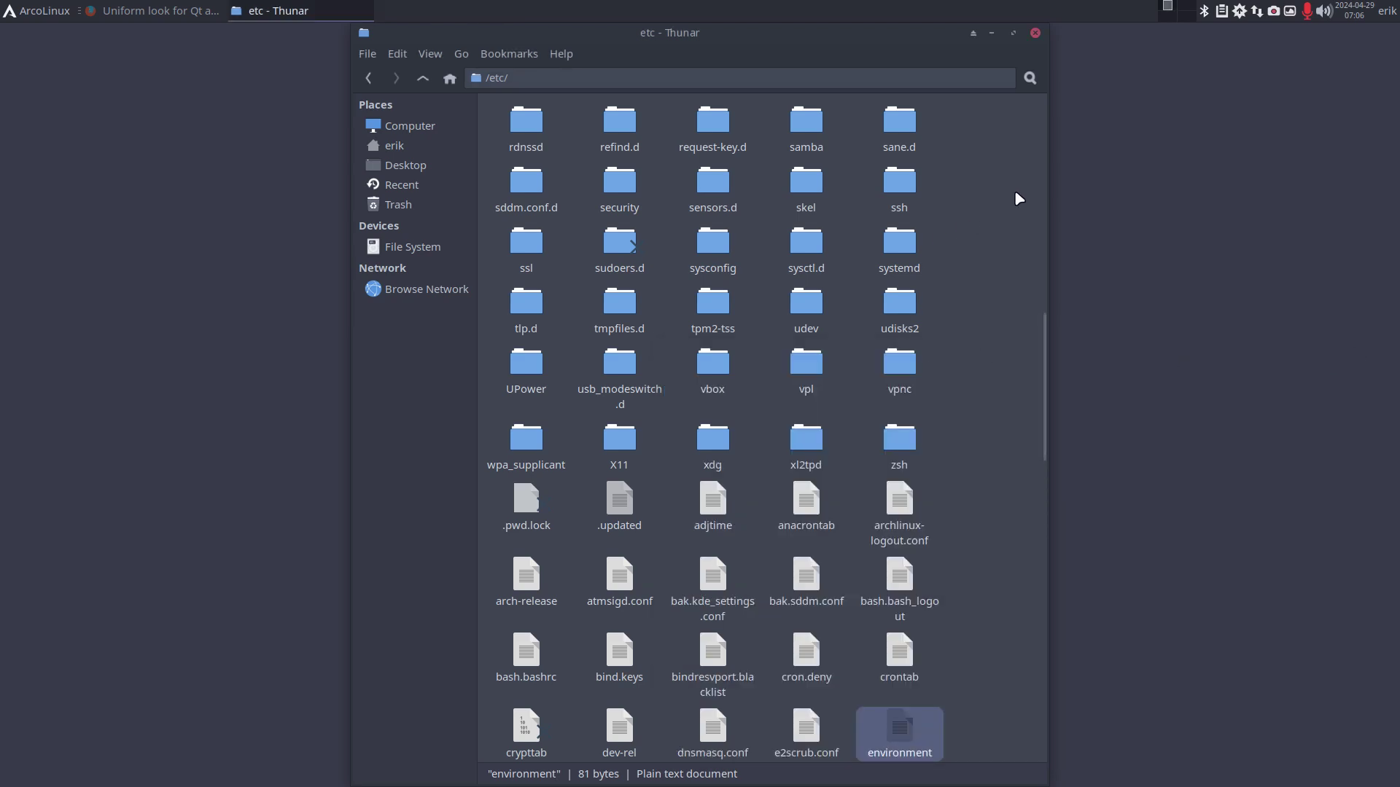
Step: Close the Thunar /etc window, view the Whisker menu's All Applications list, and reposition Pamac's Browse window
left_click(1035, 33)
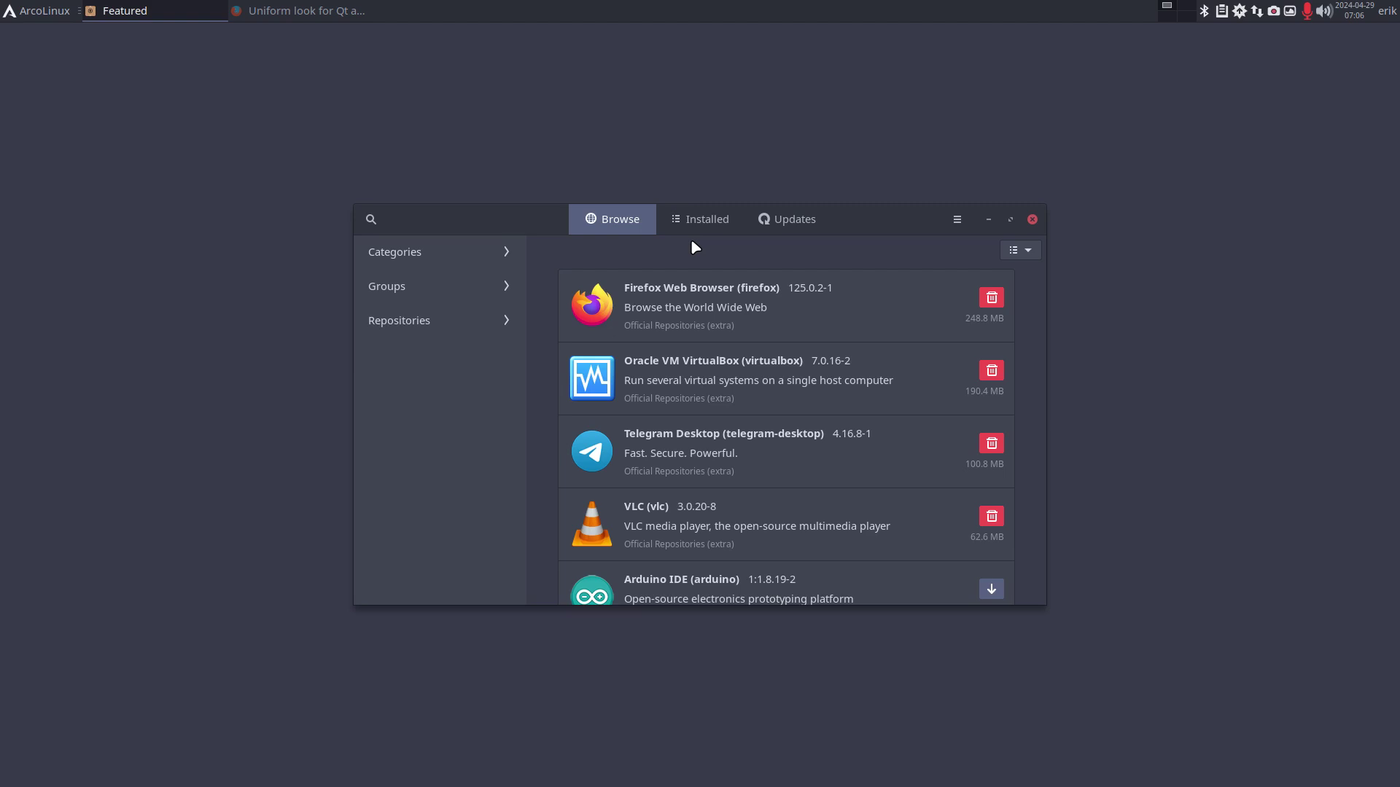
left_click_drag(907, 212, 842, 141)
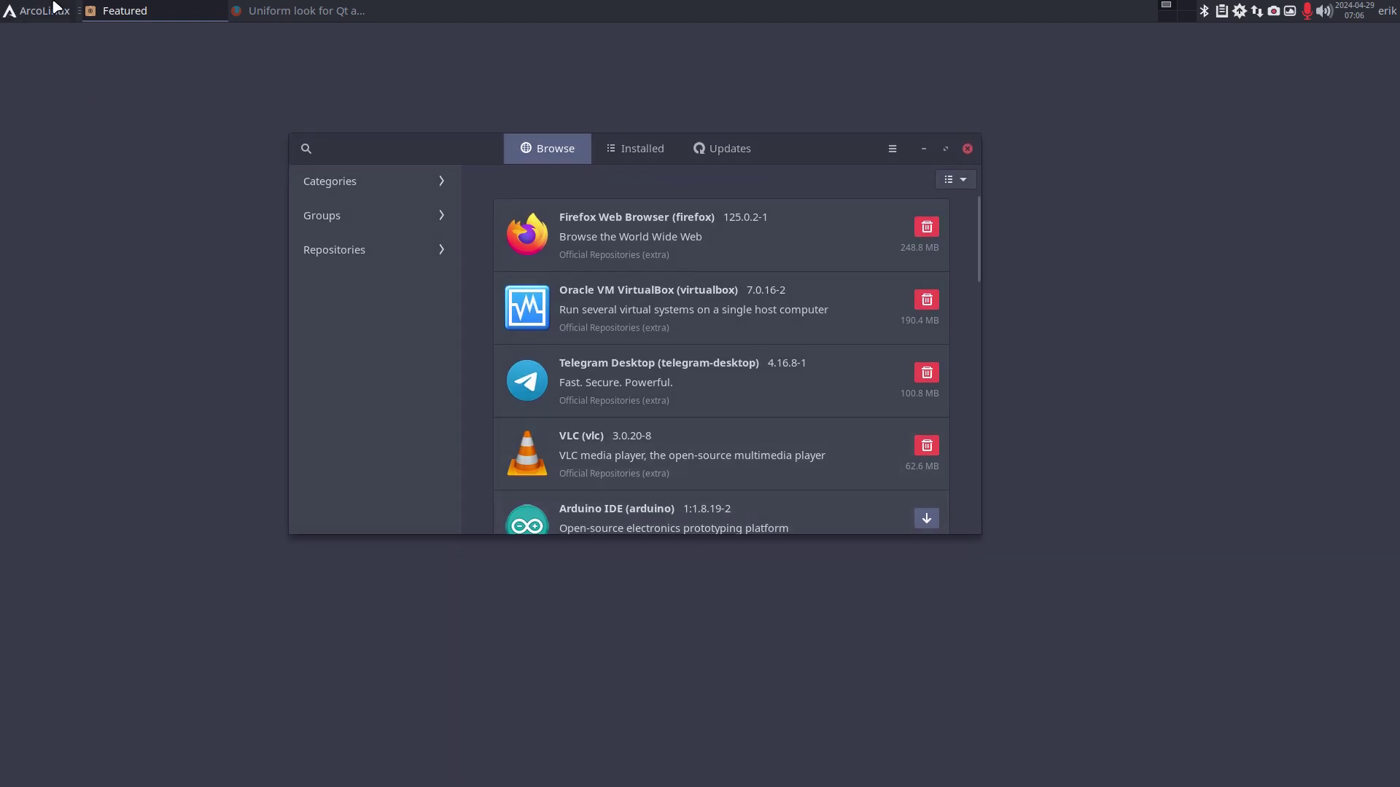
left_click(30, 9)
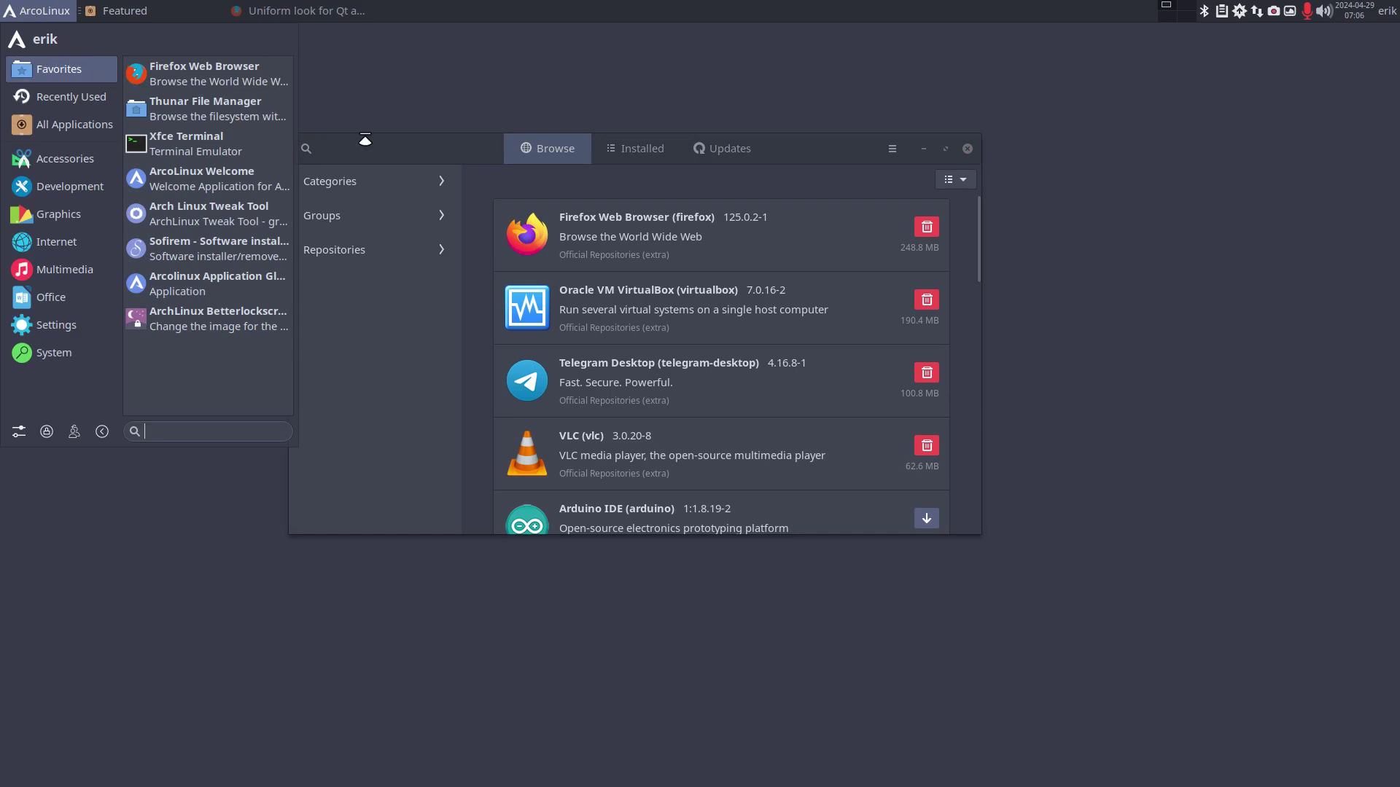
left_click(68, 131)
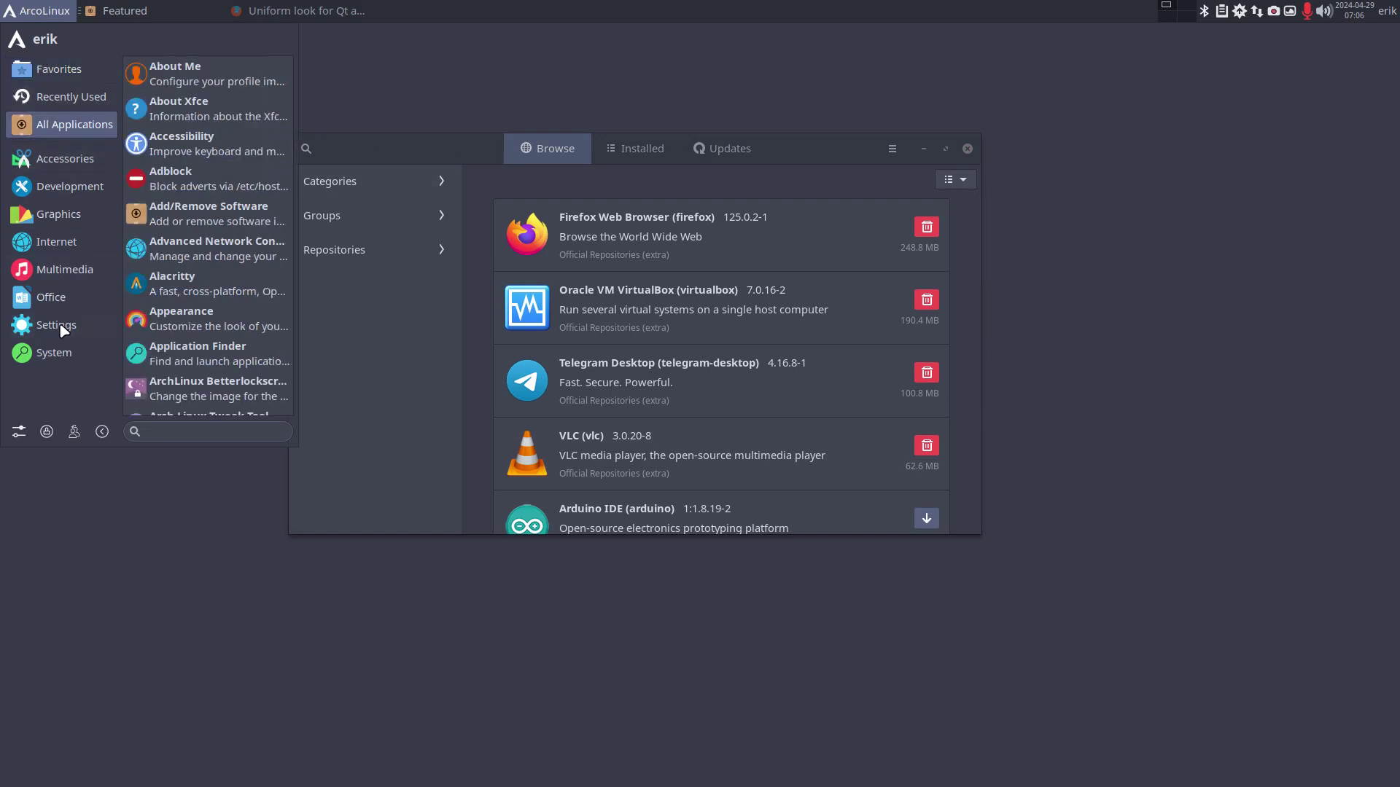
left_click(290, 585)
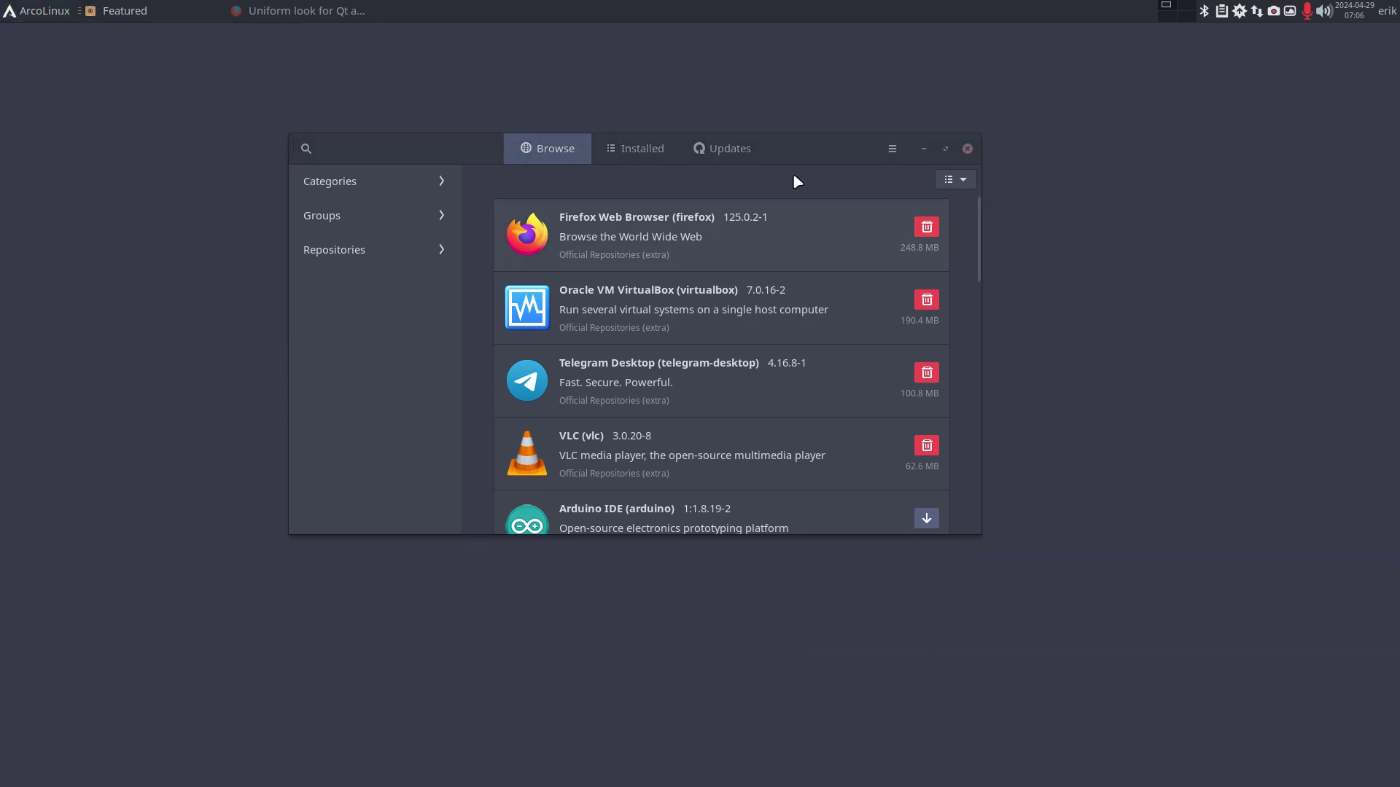
left_click_drag(798, 148, 747, 231)
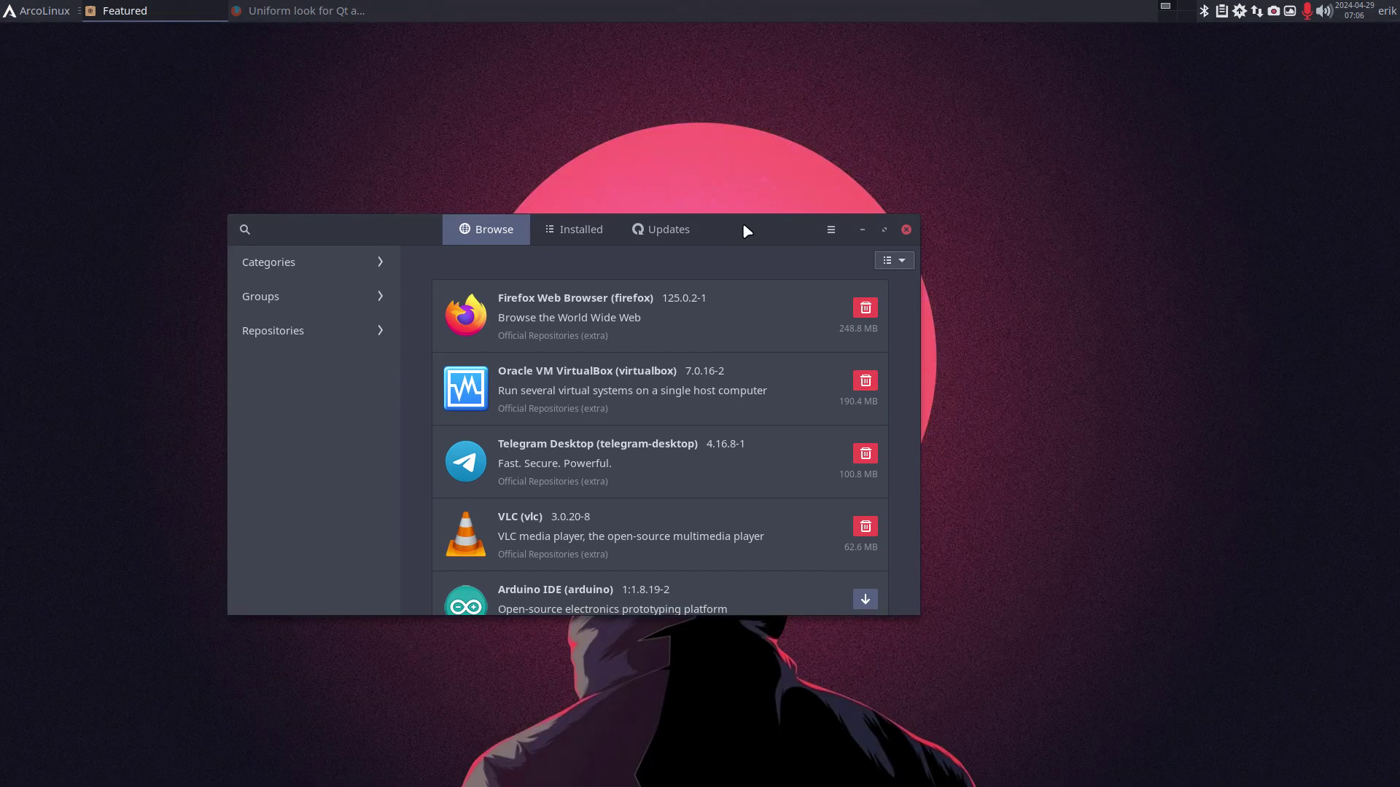
left_click_drag(747, 231, 812, 249)
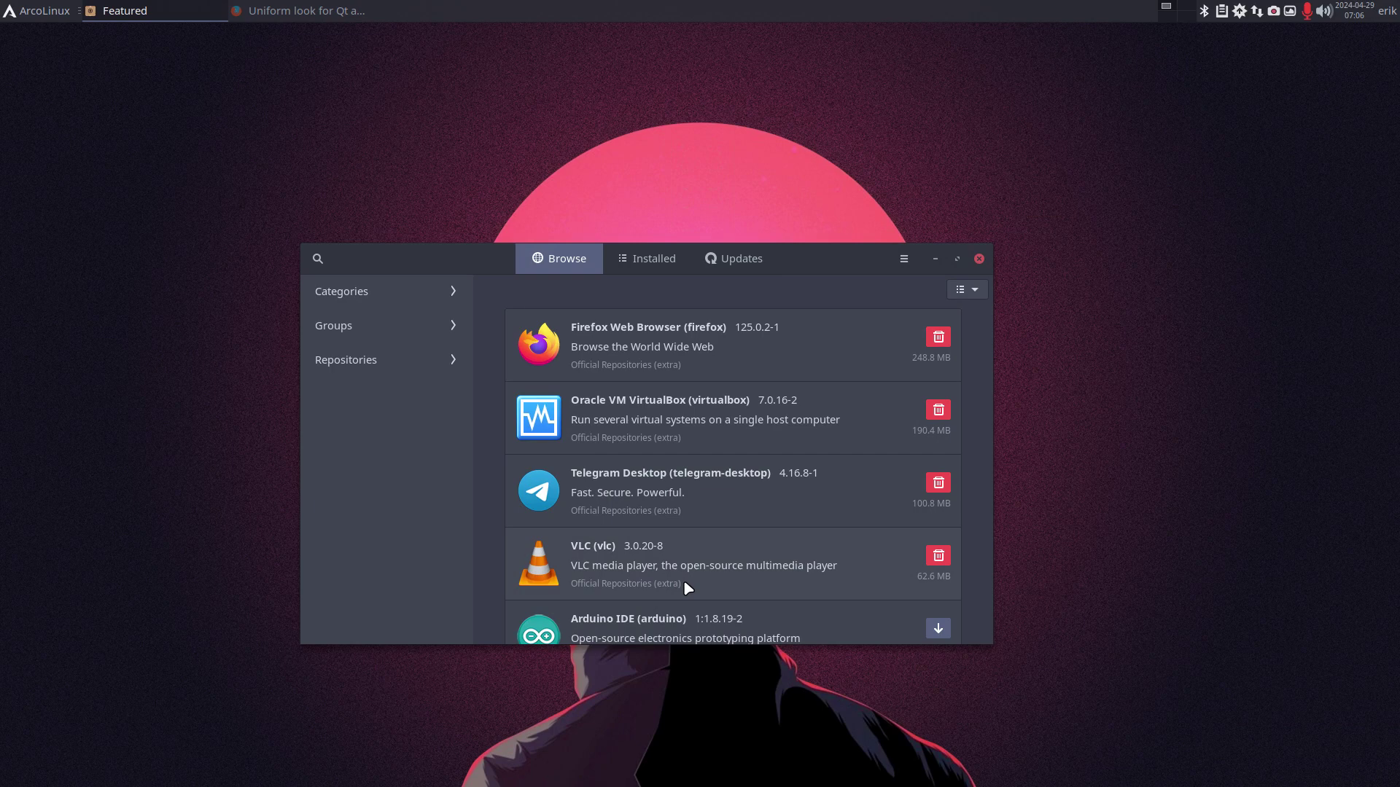
Step: Bring Firefox forward and scroll the ArchWiki 'Uniform look for Qt and GTK applications' page to Troubleshooting
left_click(296, 15)
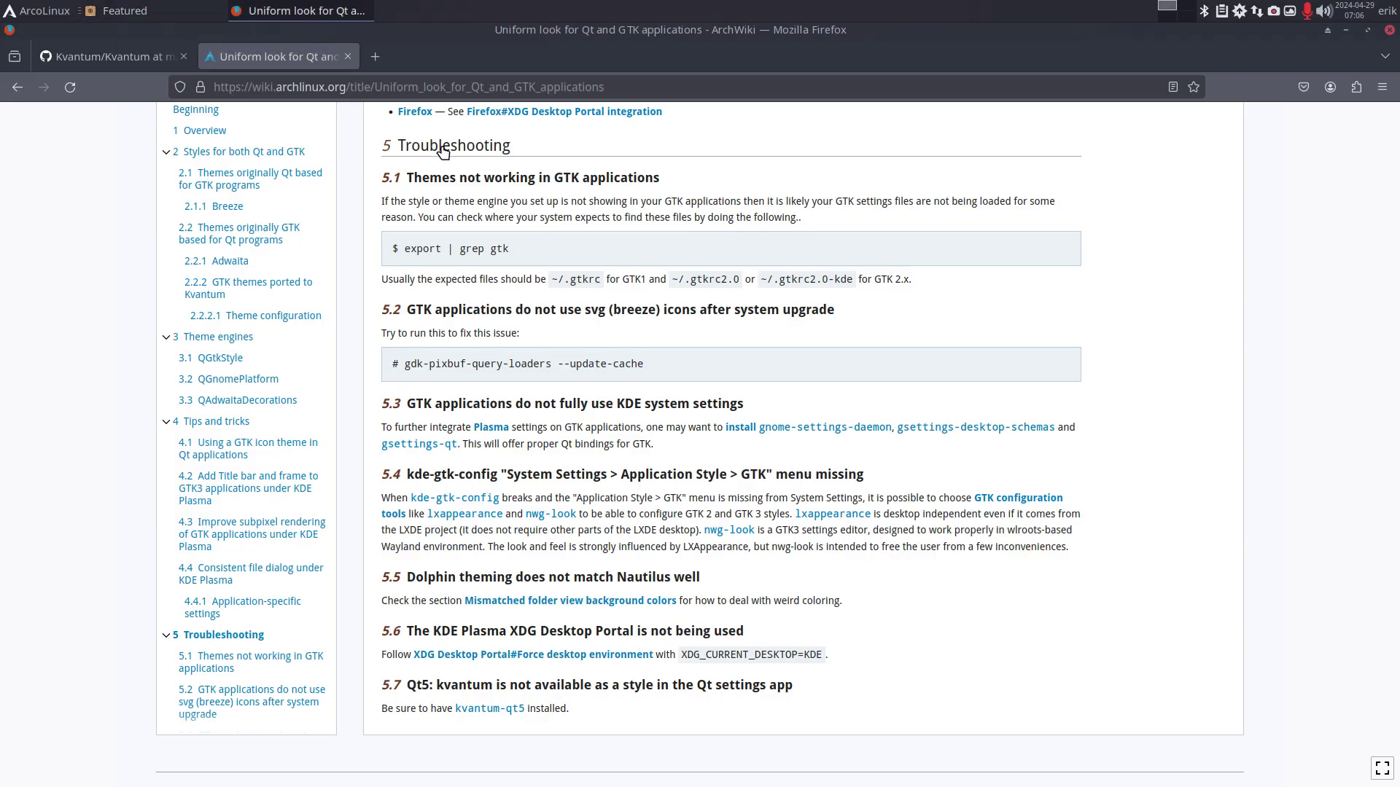
scroll(1172, 418, "up", 3)
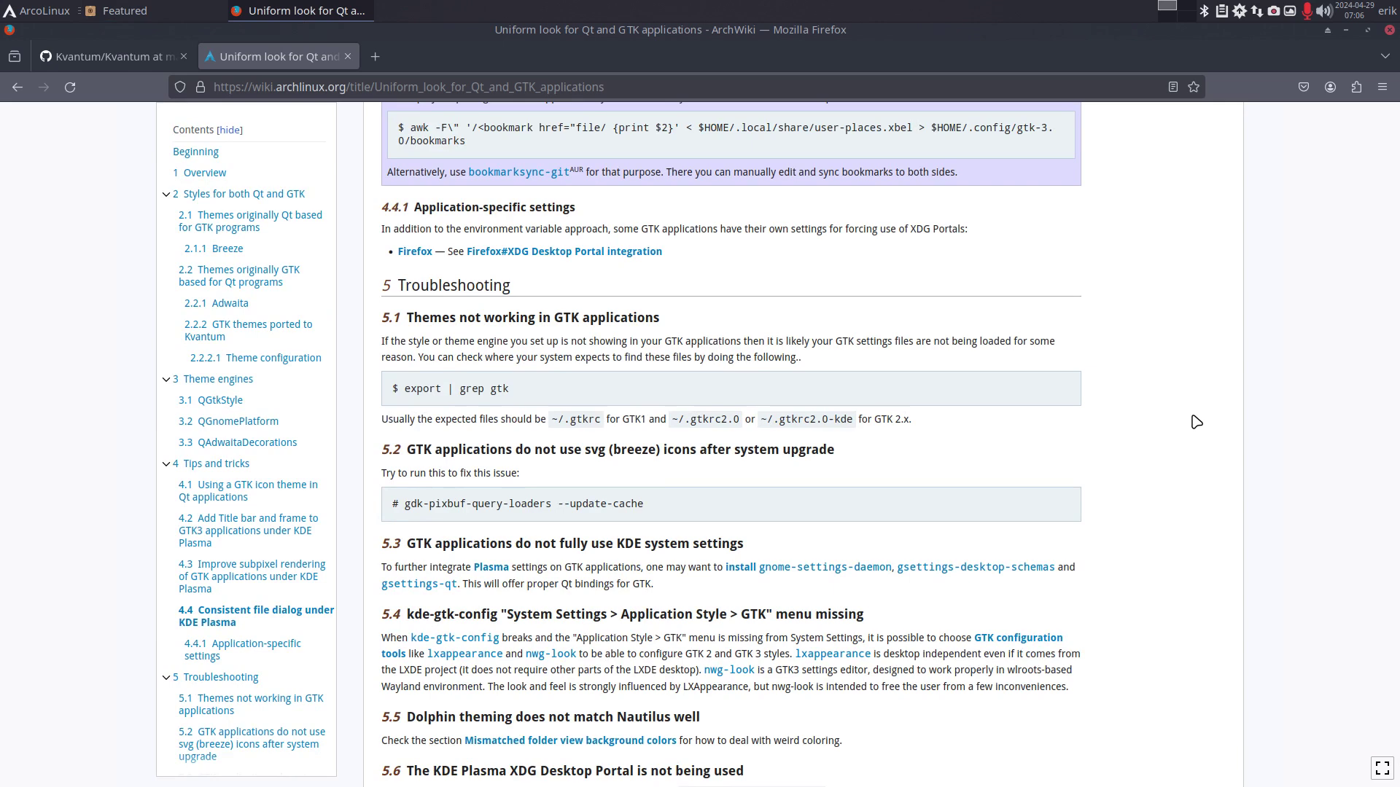
scroll(1196, 422, "down", 6)
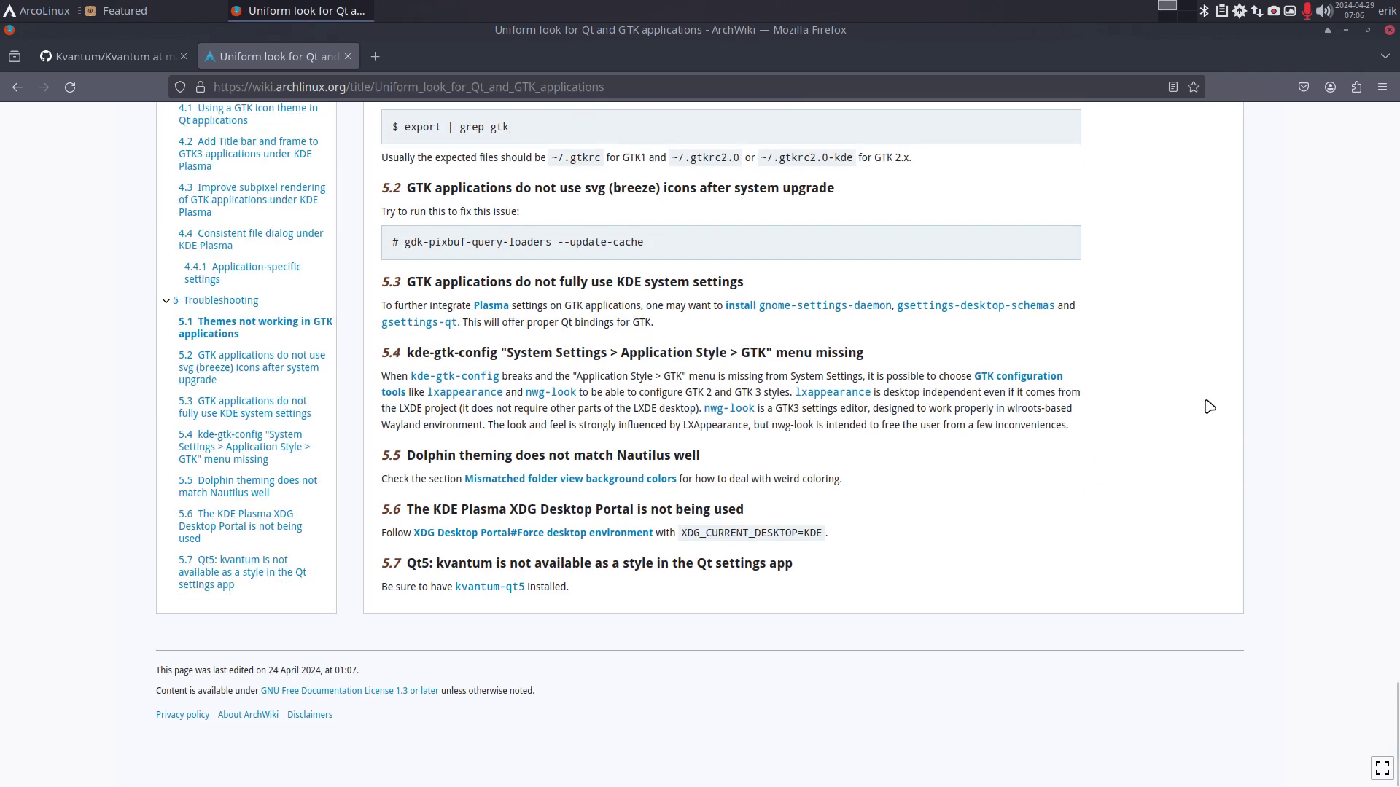